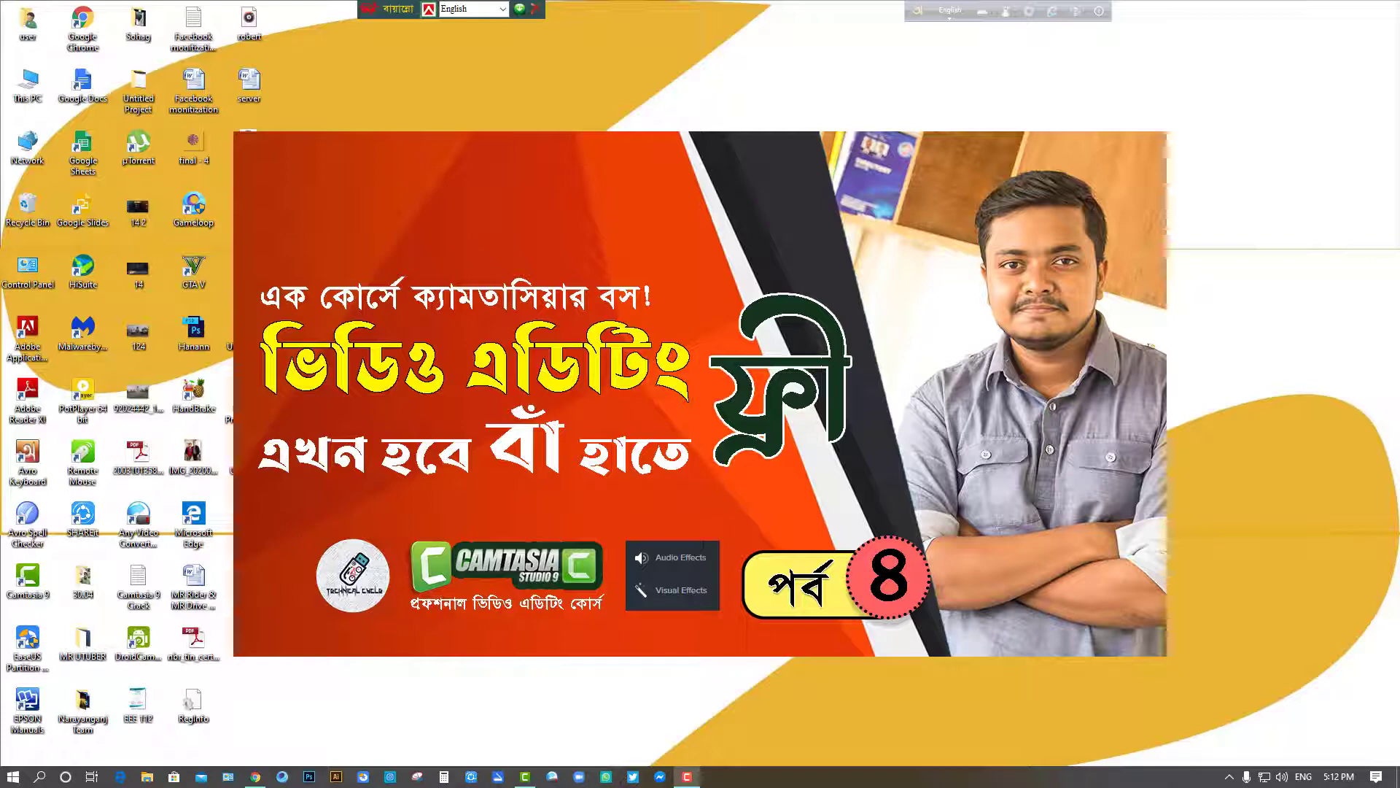
# Step: Switch to Camtasia and import the Baaghi 2 movie video from the Project (E:) drive into the Media Bin
pyautogui.click(525, 776)
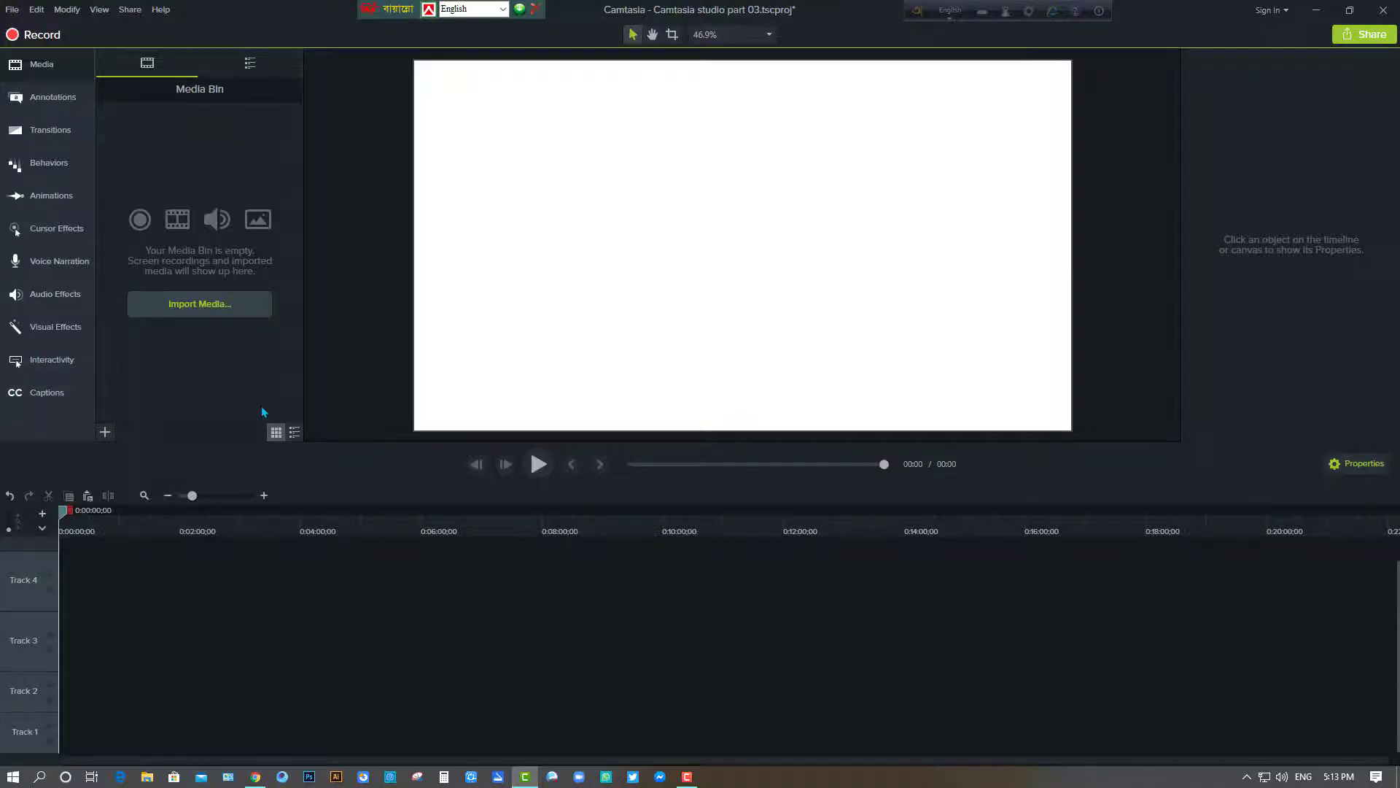
pyautogui.click(219, 308)
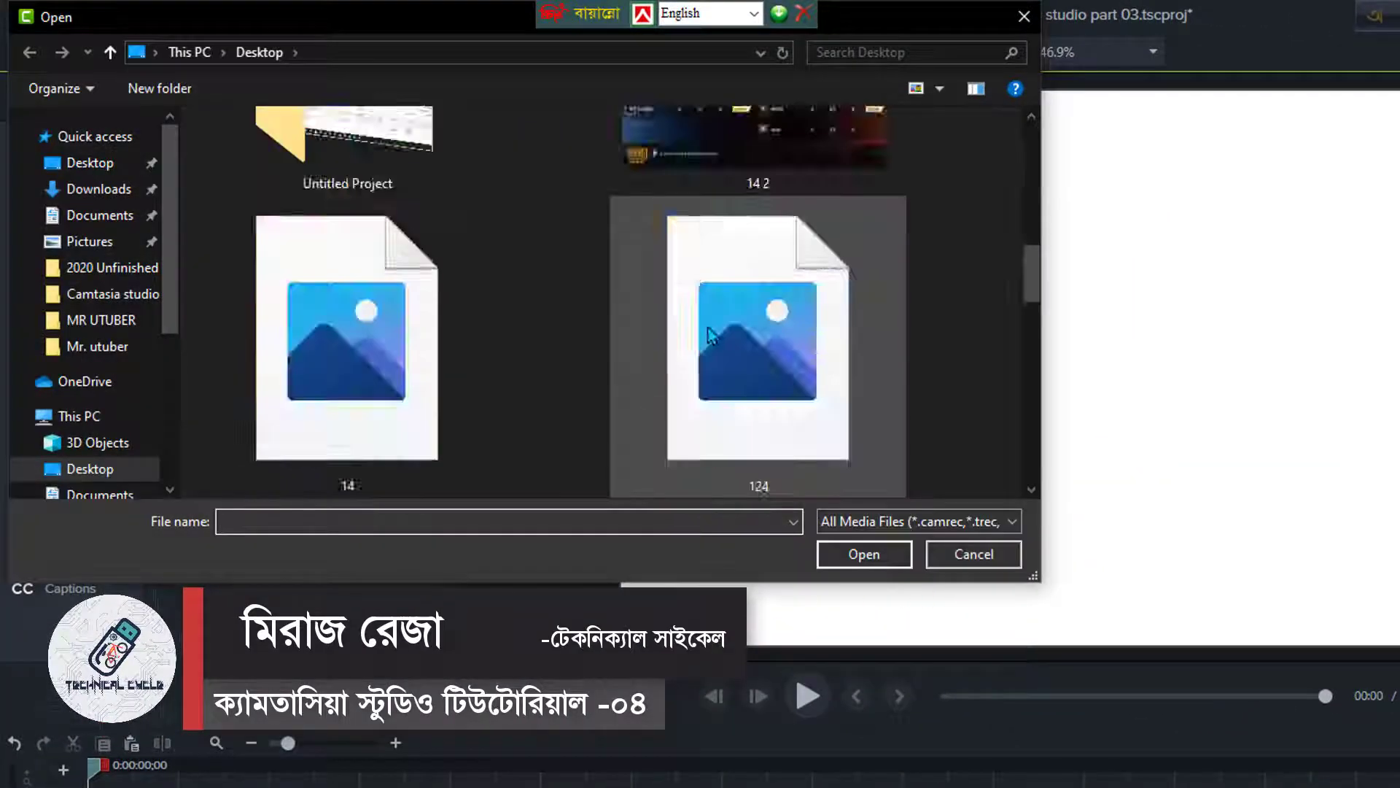
pyautogui.scroll(4, 713, 336)
pyautogui.scroll(-4, 84, 252)
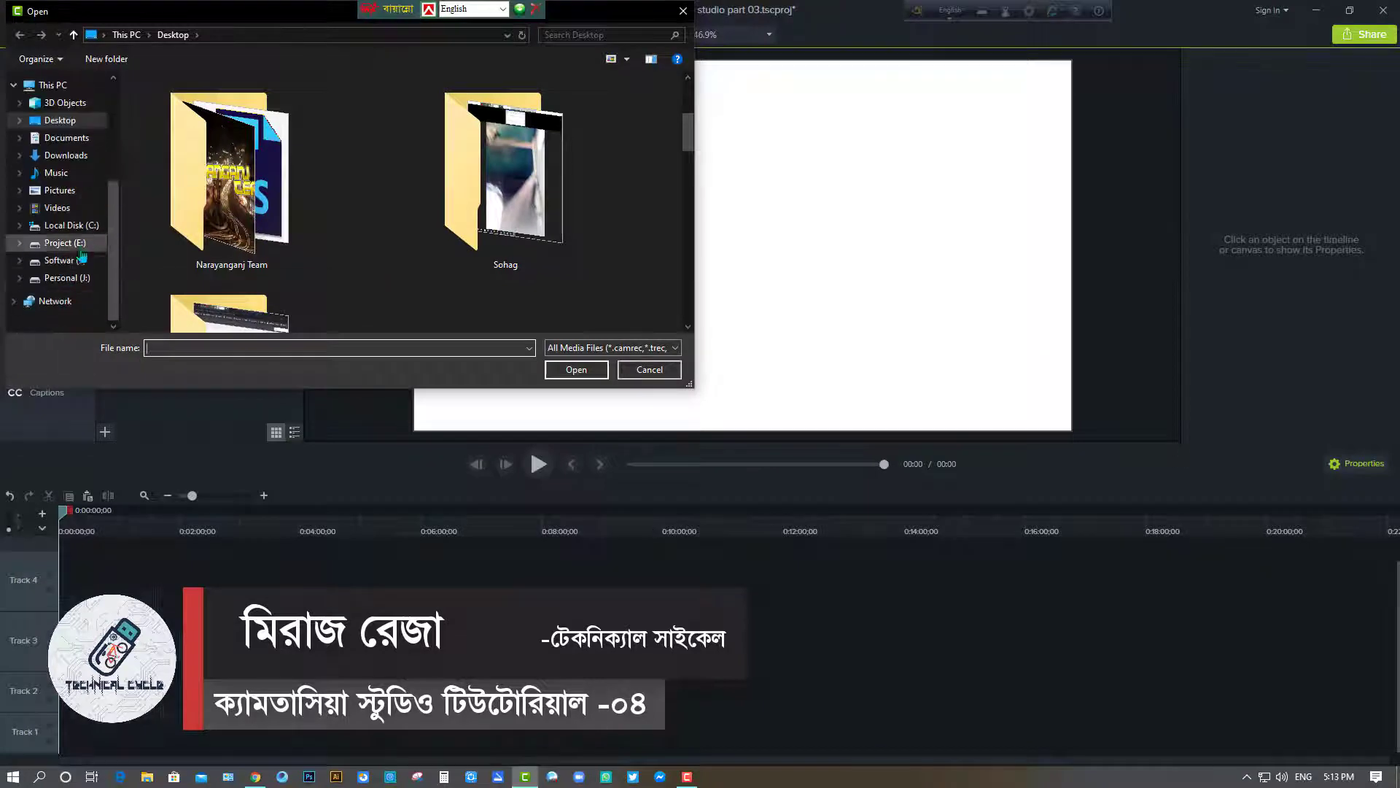
pyautogui.click(80, 244)
pyautogui.doubleClick(483, 237)
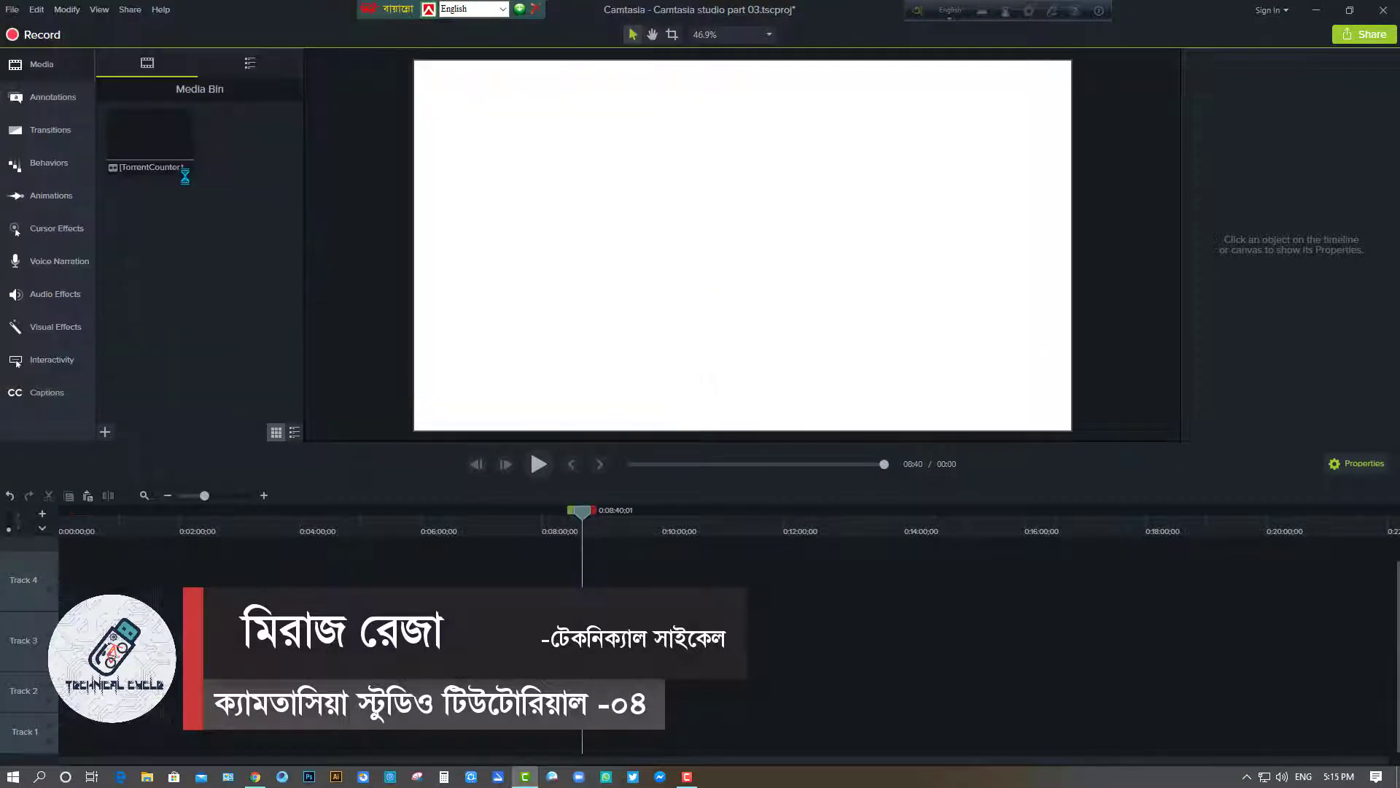
# Step: Place the imported Baaghi 2 video at the beginning of Track 1
pyautogui.moveTo(149, 139); pyautogui.dragTo(197, 581)
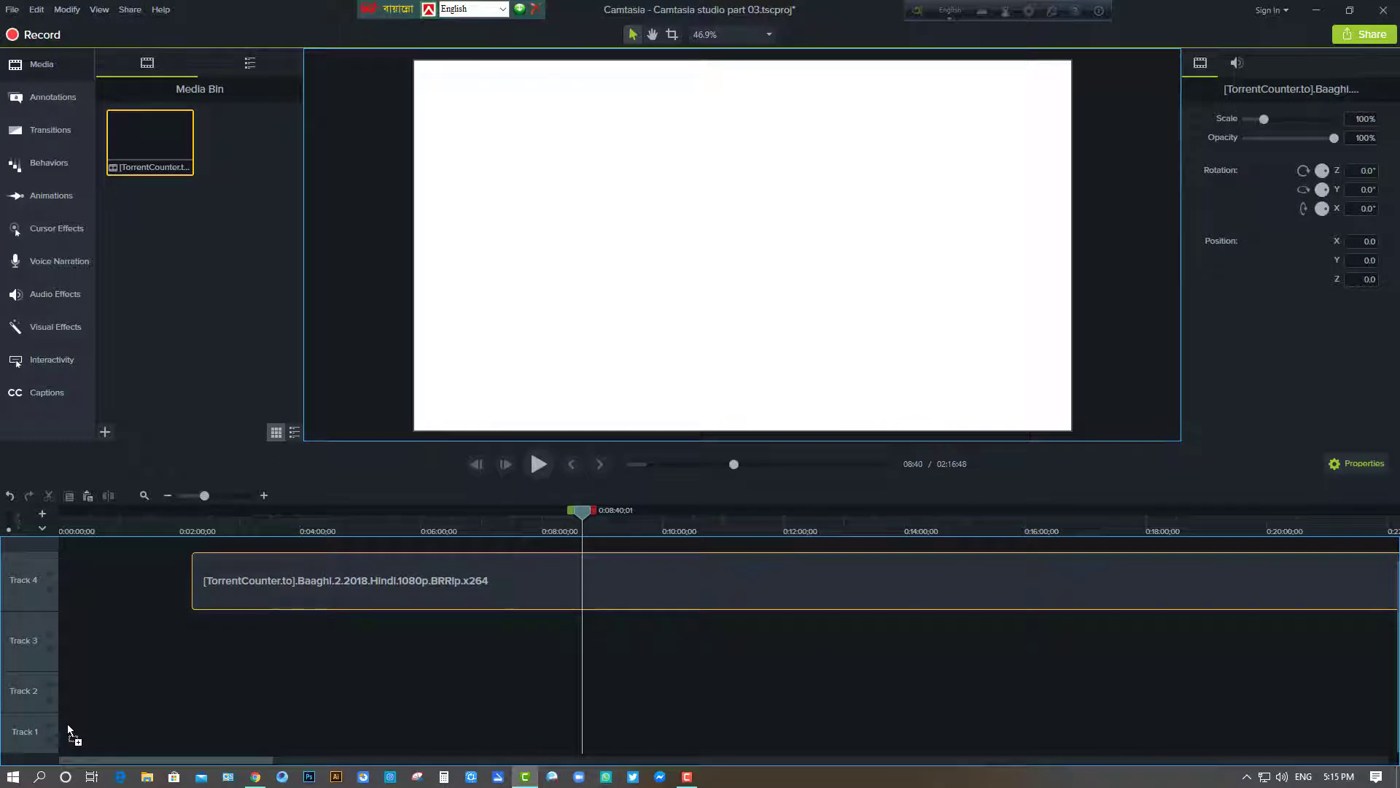
pyautogui.moveTo(68, 727); pyautogui.dragTo(124, 732)
# Step: Split the Track 1 clip at 0:20:24;21 and delete the part before the cut
pyautogui.moveTo(224, 763); pyautogui.dragTo(294, 763)
pyautogui.moveTo(625, 538); pyautogui.dragTo(843, 523)
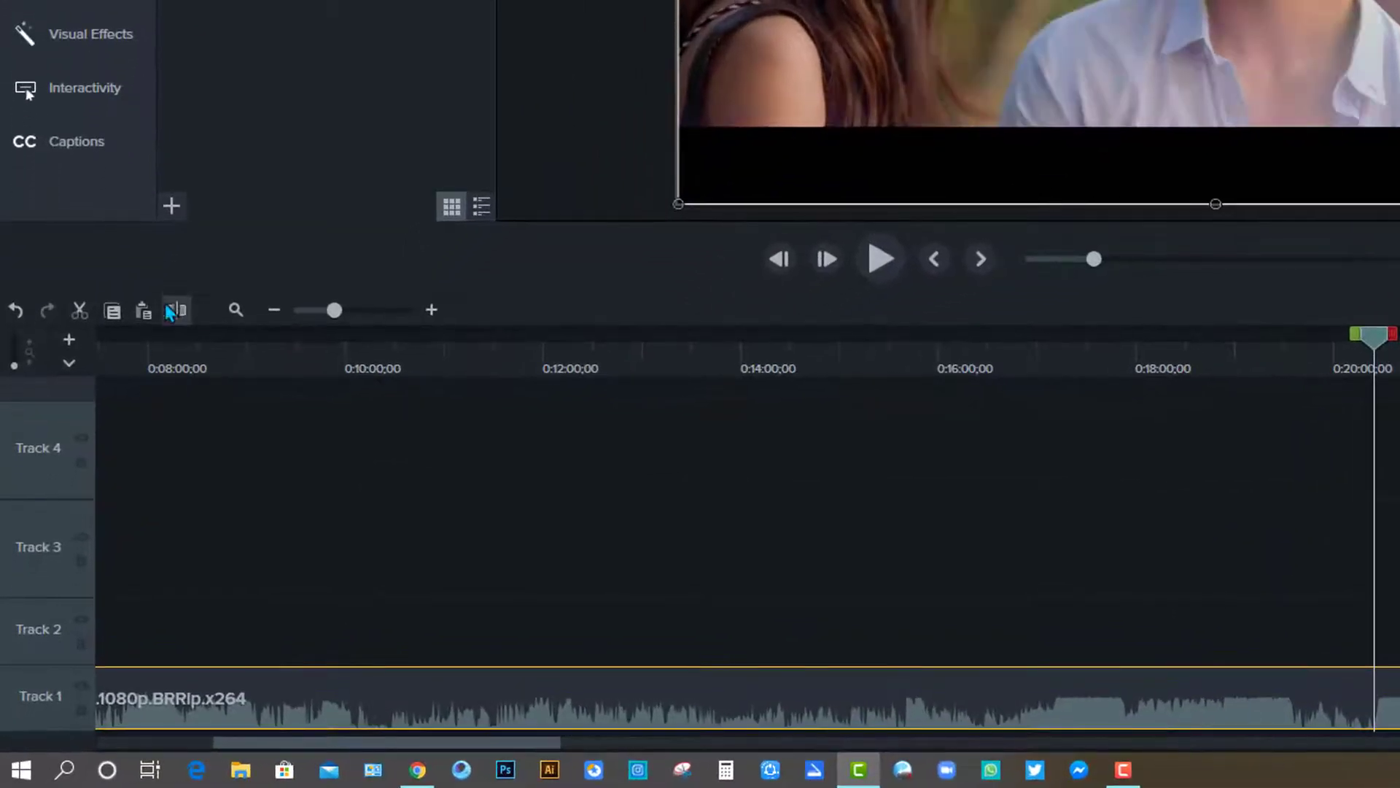
pyautogui.click(176, 309)
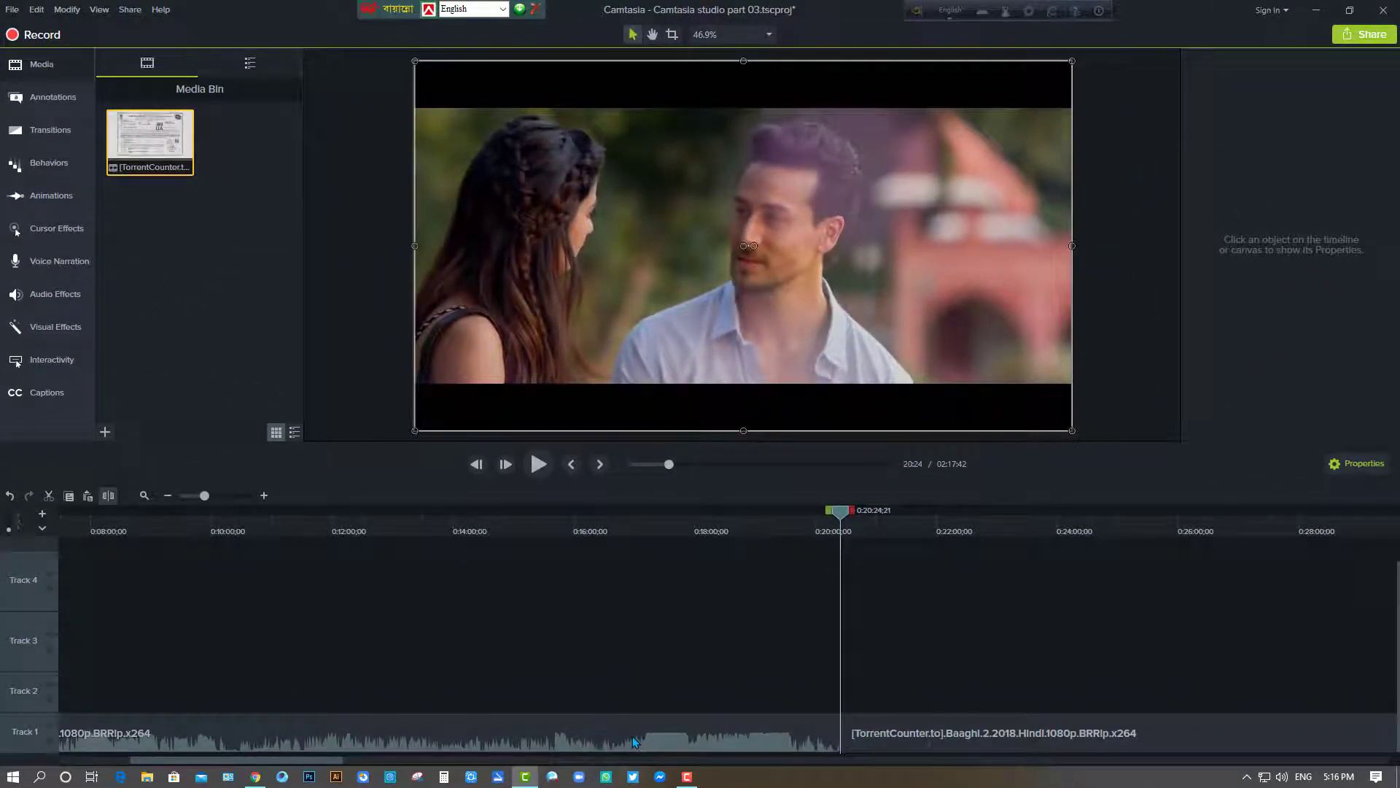
pyautogui.click(635, 742)
pyautogui.press('Delete')
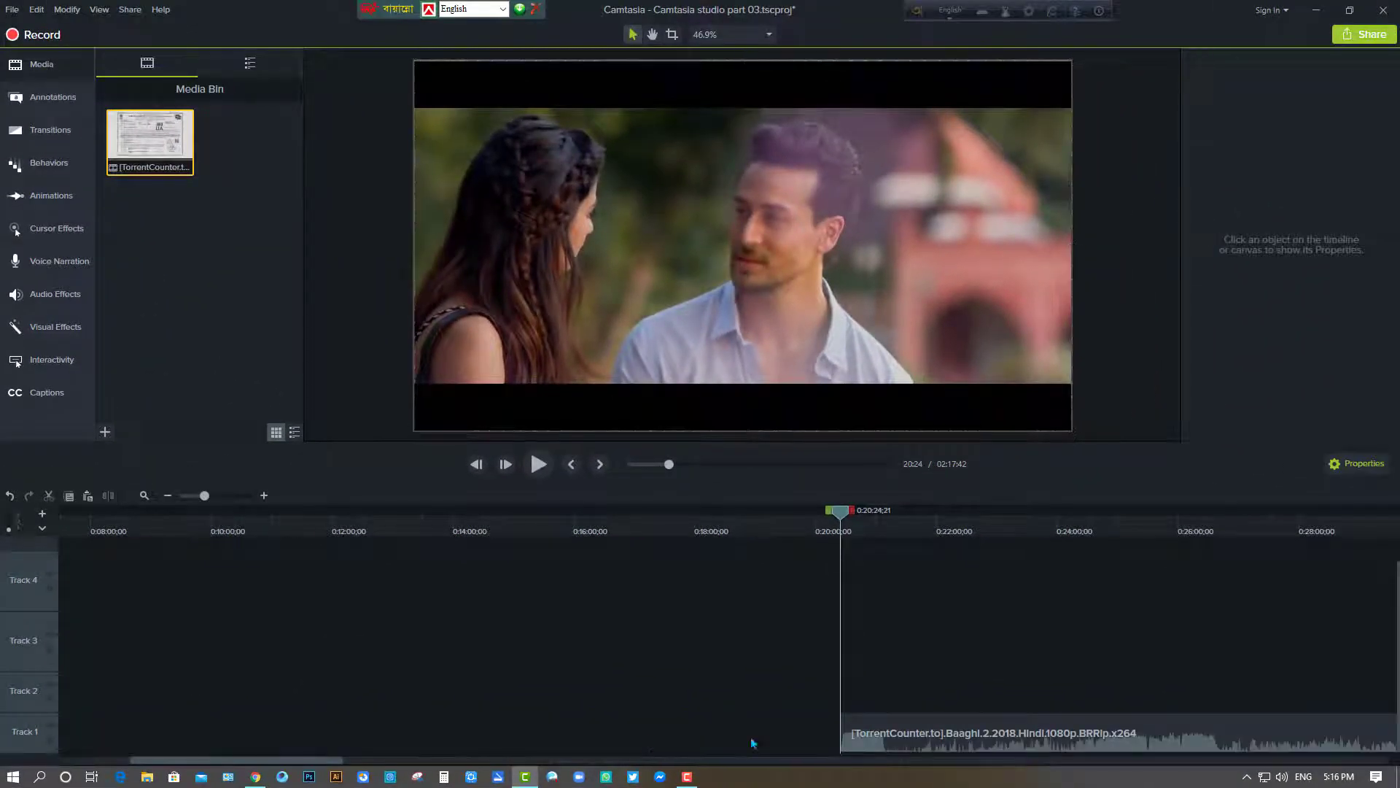
# Step: Shift the remaining clip earlier on Track 1, split it at 0:19:51;12 and delete the part after the cut
pyautogui.moveTo(894, 742); pyautogui.dragTo(518, 773)
pyautogui.moveTo(340, 760); pyautogui.dragTo(325, 760)
pyautogui.moveTo(964, 527); pyautogui.dragTo(927, 526)
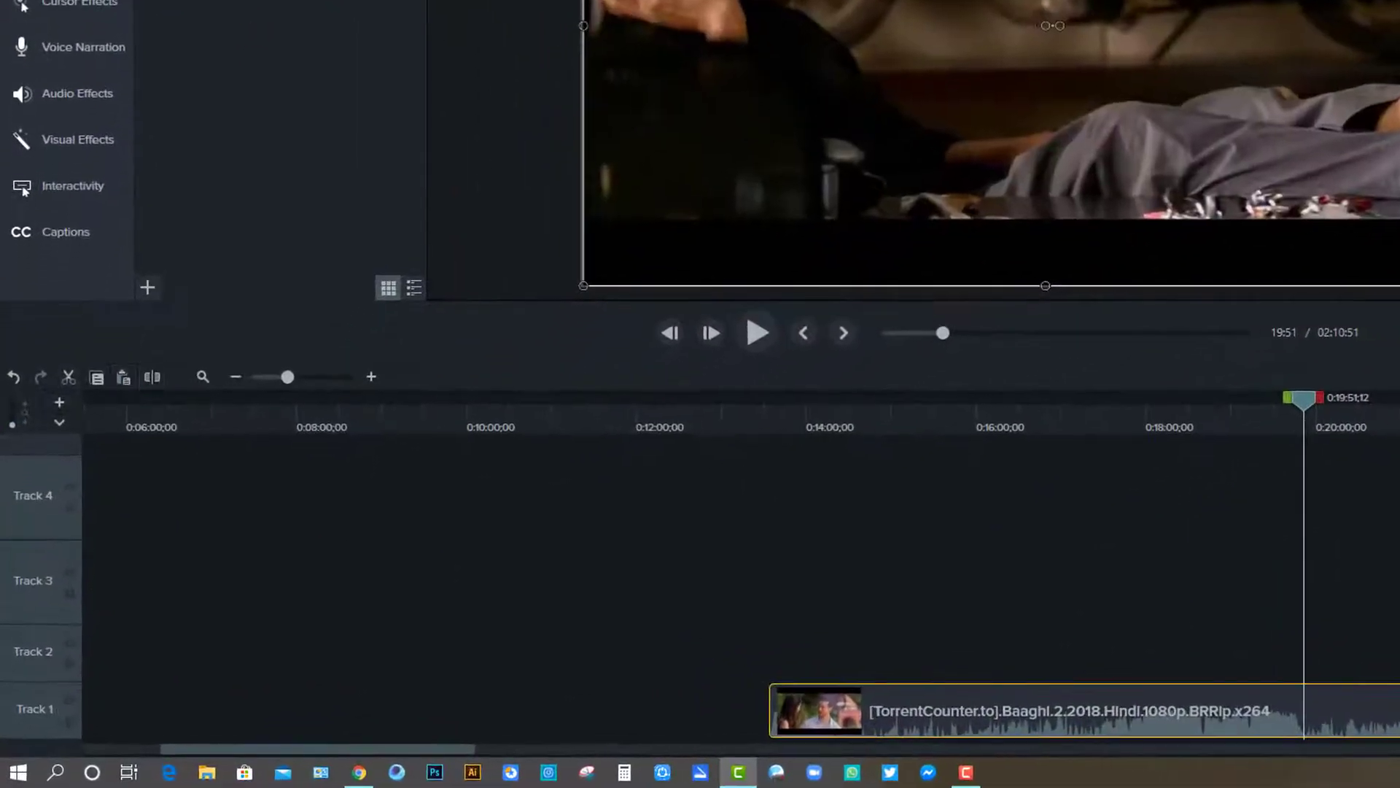
pyautogui.click(151, 377)
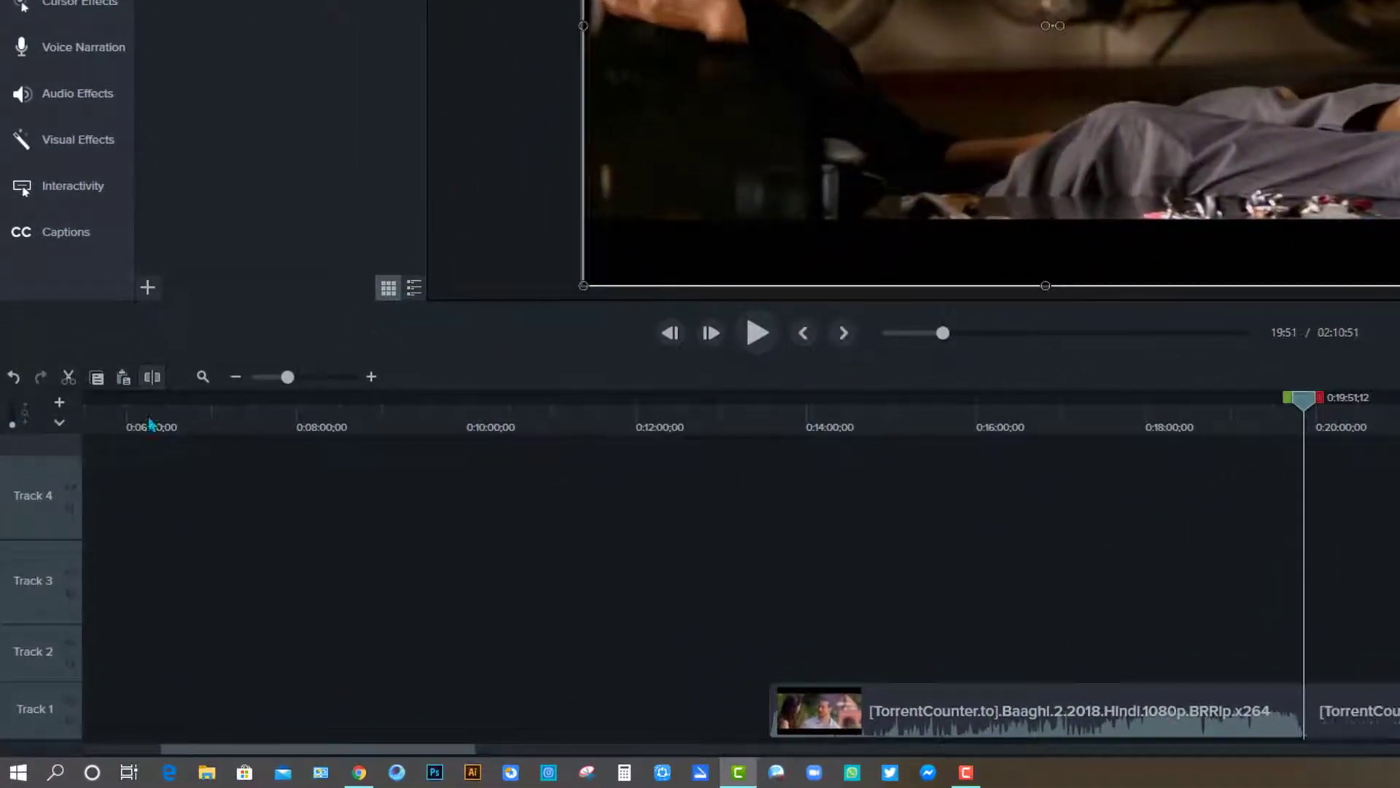
pyautogui.click(1363, 710)
pyautogui.press('Delete')
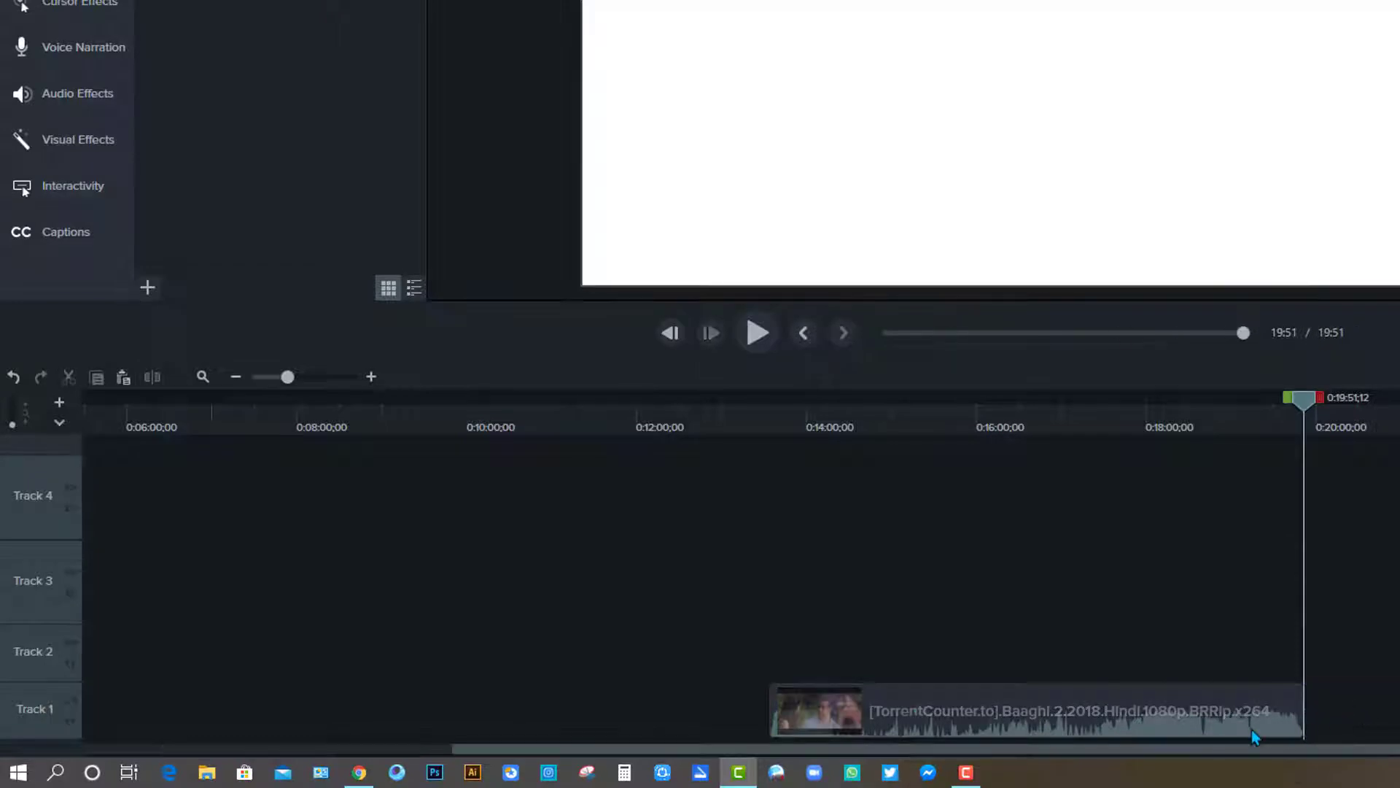
# Step: Move the trimmed clip to the start of Track 1 and place the playhead at about 0:00:17
pyautogui.moveTo(1251, 729); pyautogui.dragTo(6, 731)
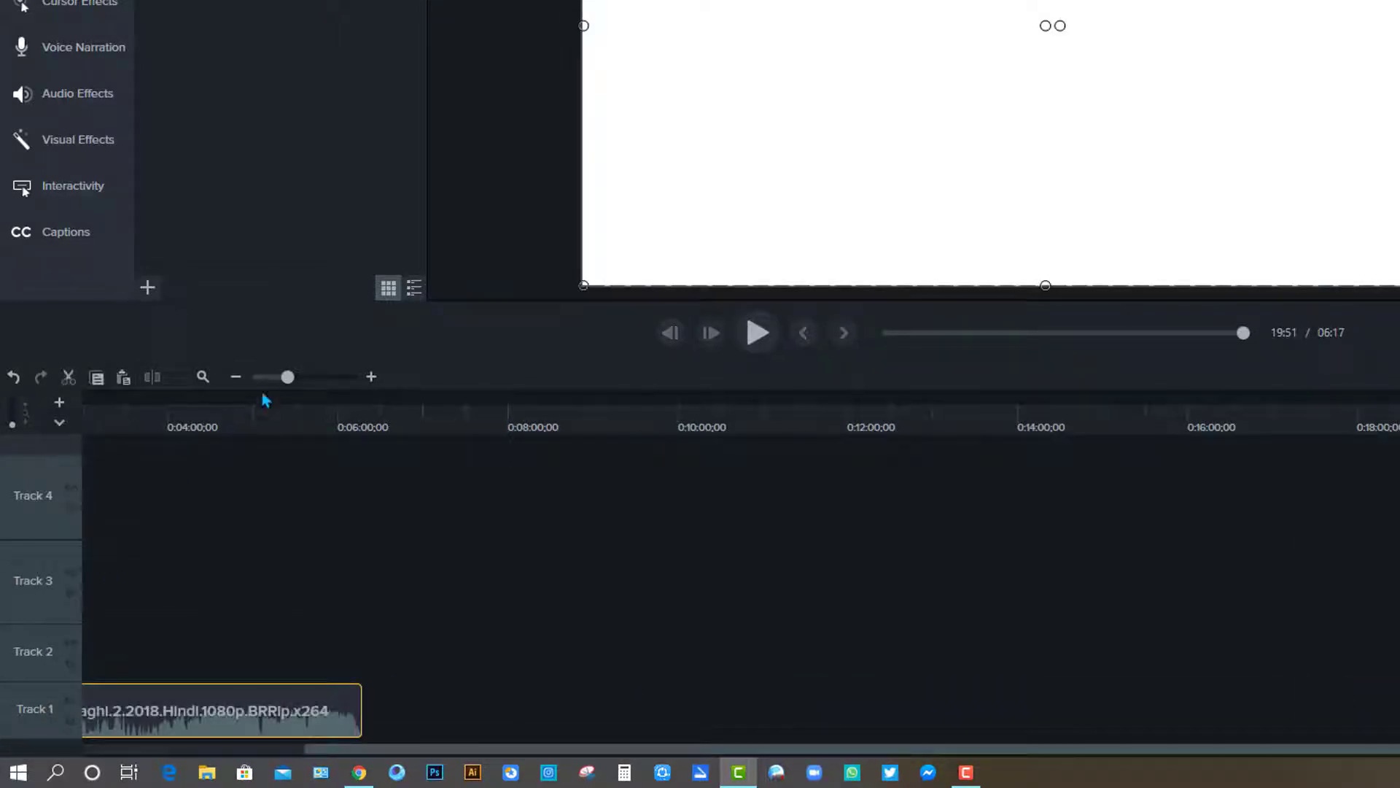
pyautogui.click(271, 376)
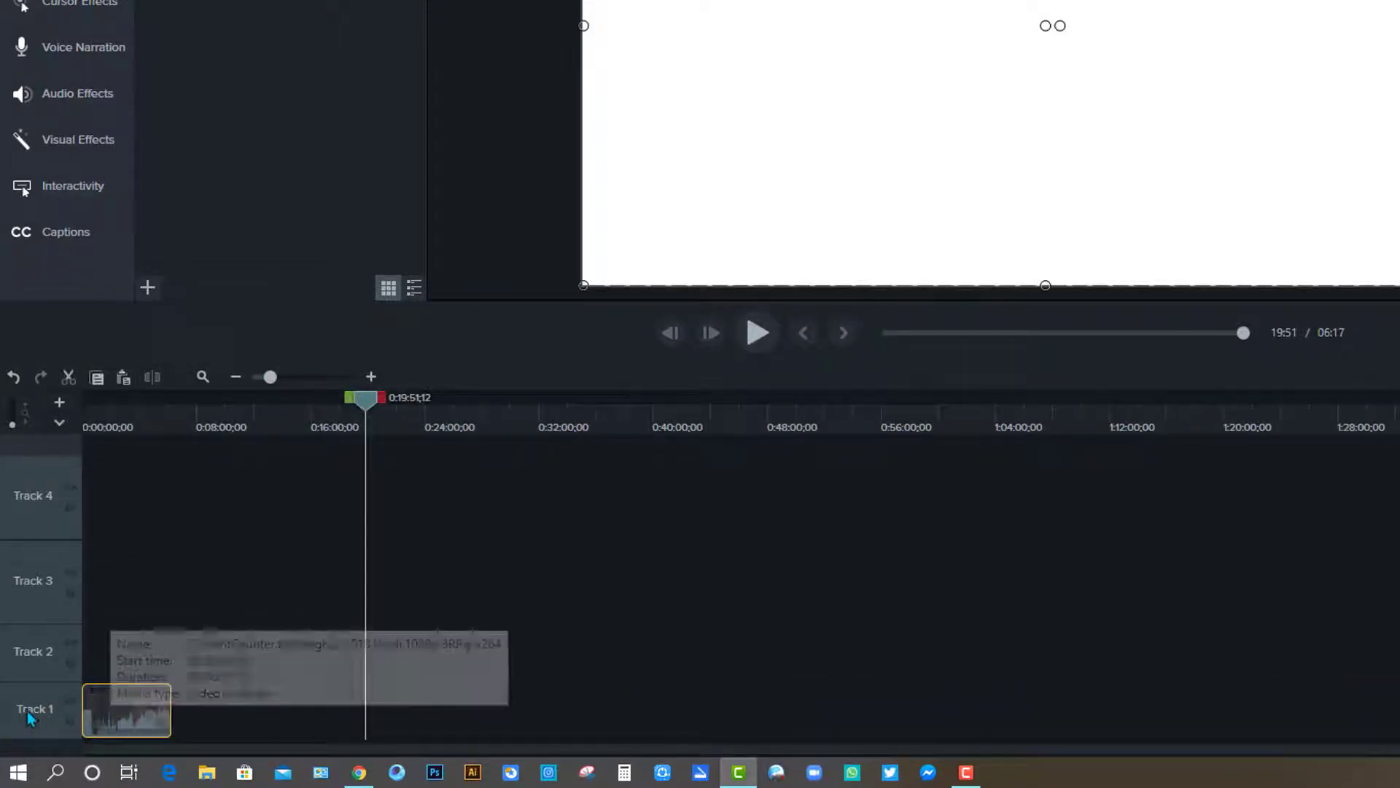
pyautogui.click(128, 419)
pyautogui.click(296, 382)
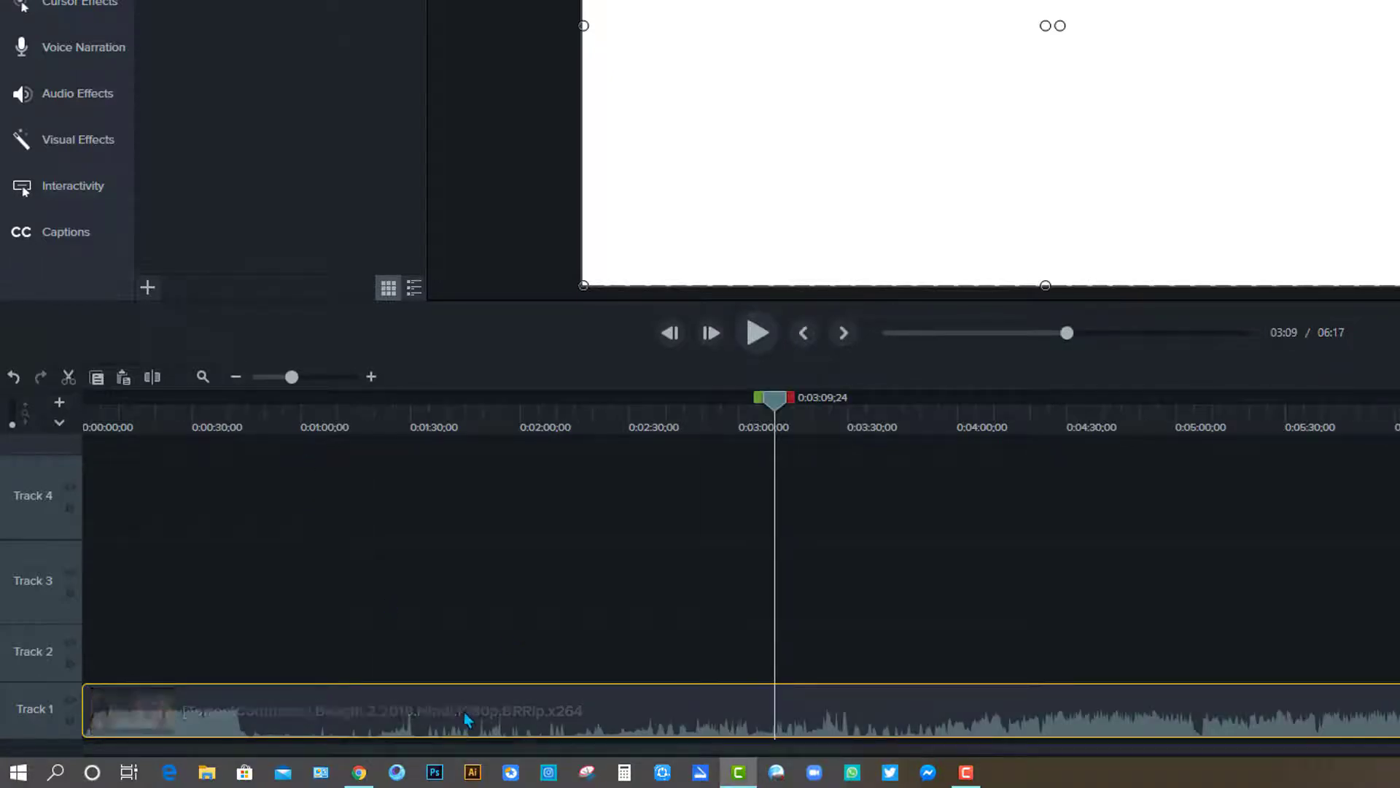
pyautogui.click(324, 421)
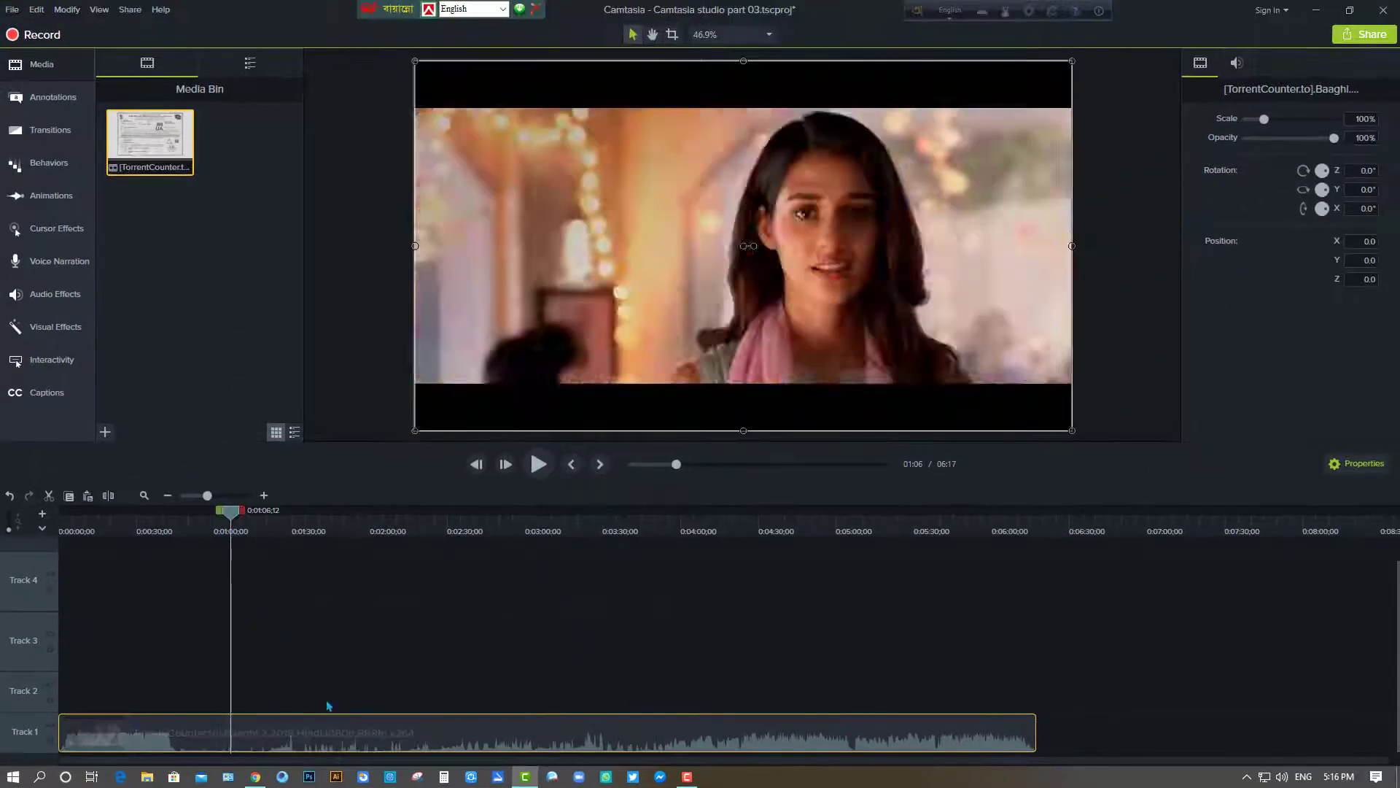
pyautogui.click(104, 523)
# Step: Try the Noise Removal and Volume Leveling audio effects on the Track 1 clip, and undo the volume leveling
pyautogui.click(59, 290)
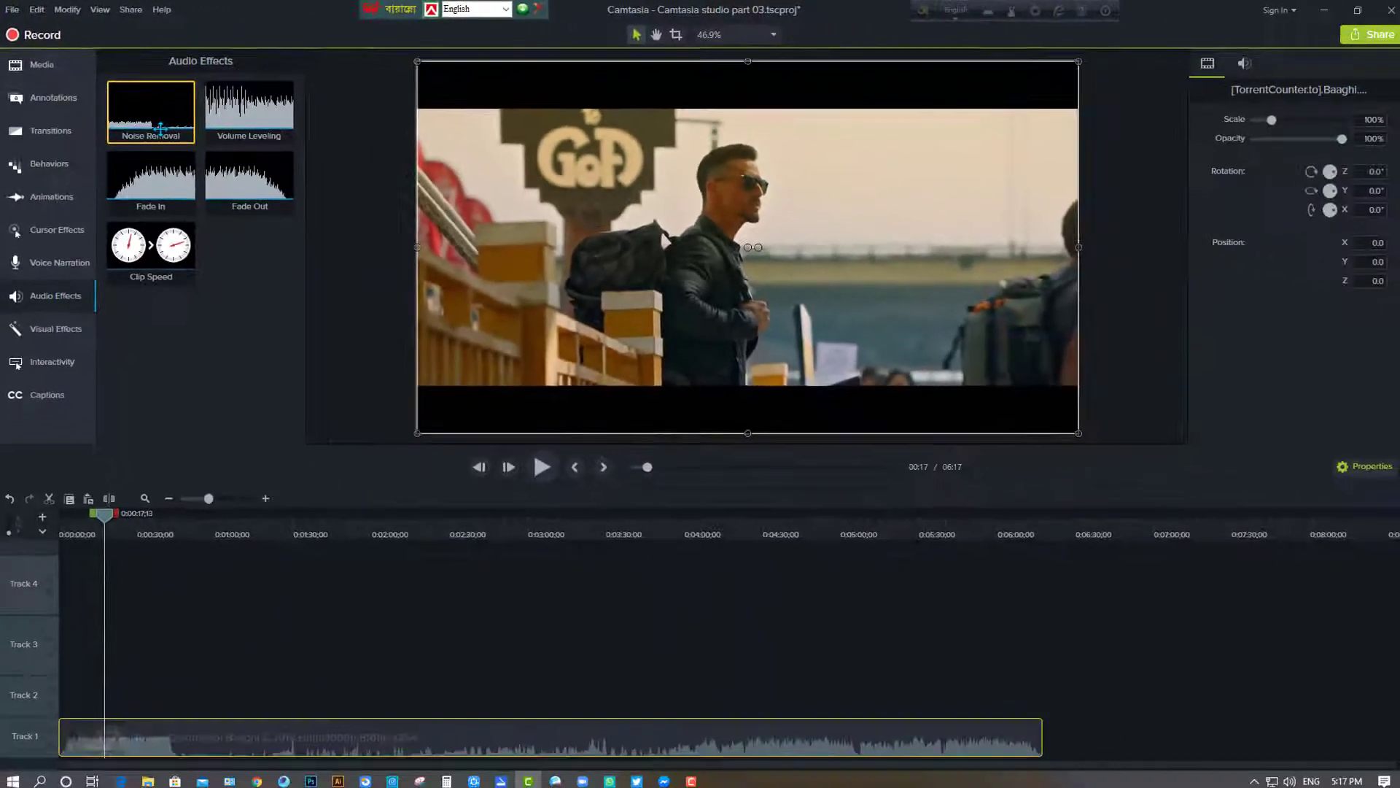
pyautogui.moveTo(229, 182); pyautogui.dragTo(176, 728)
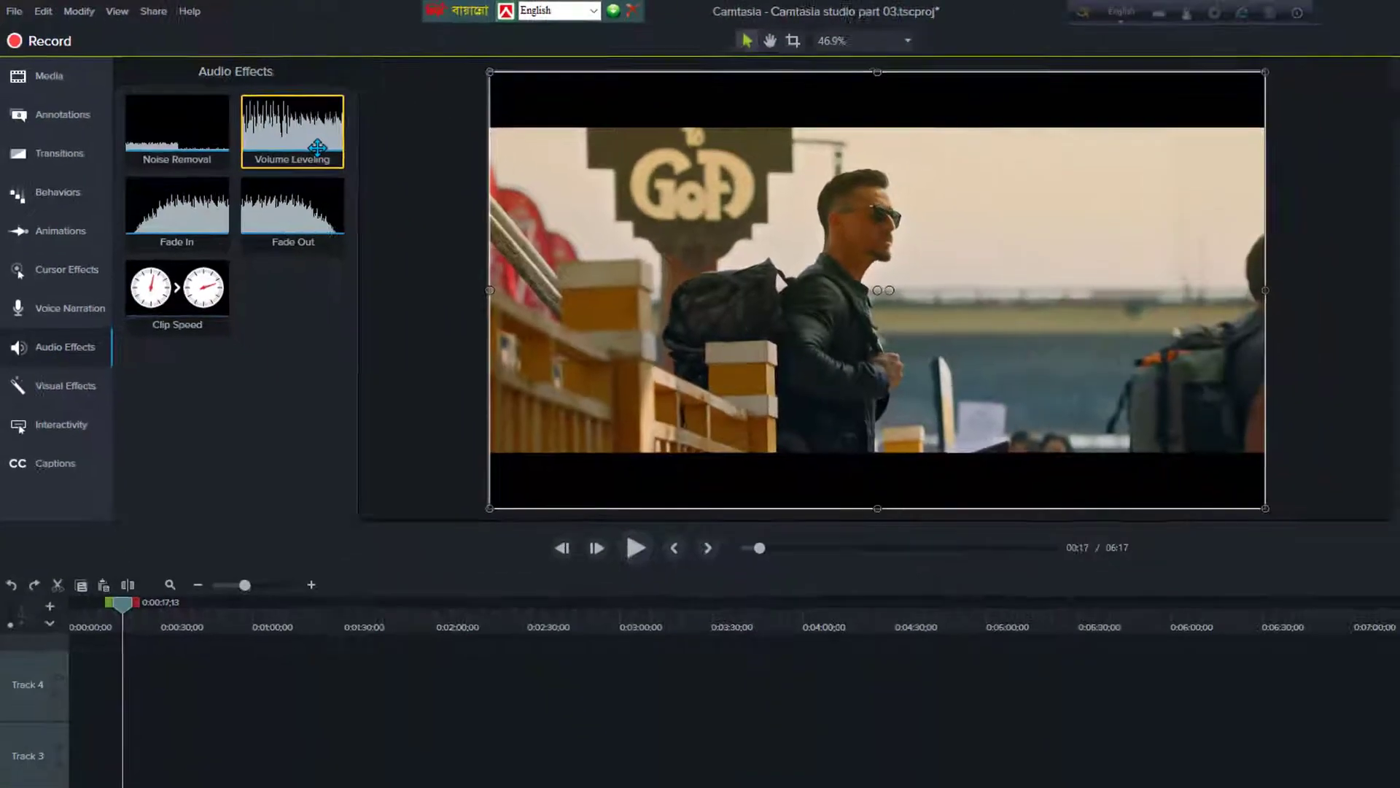
pyautogui.moveTo(474, 221); pyautogui.dragTo(307, 727)
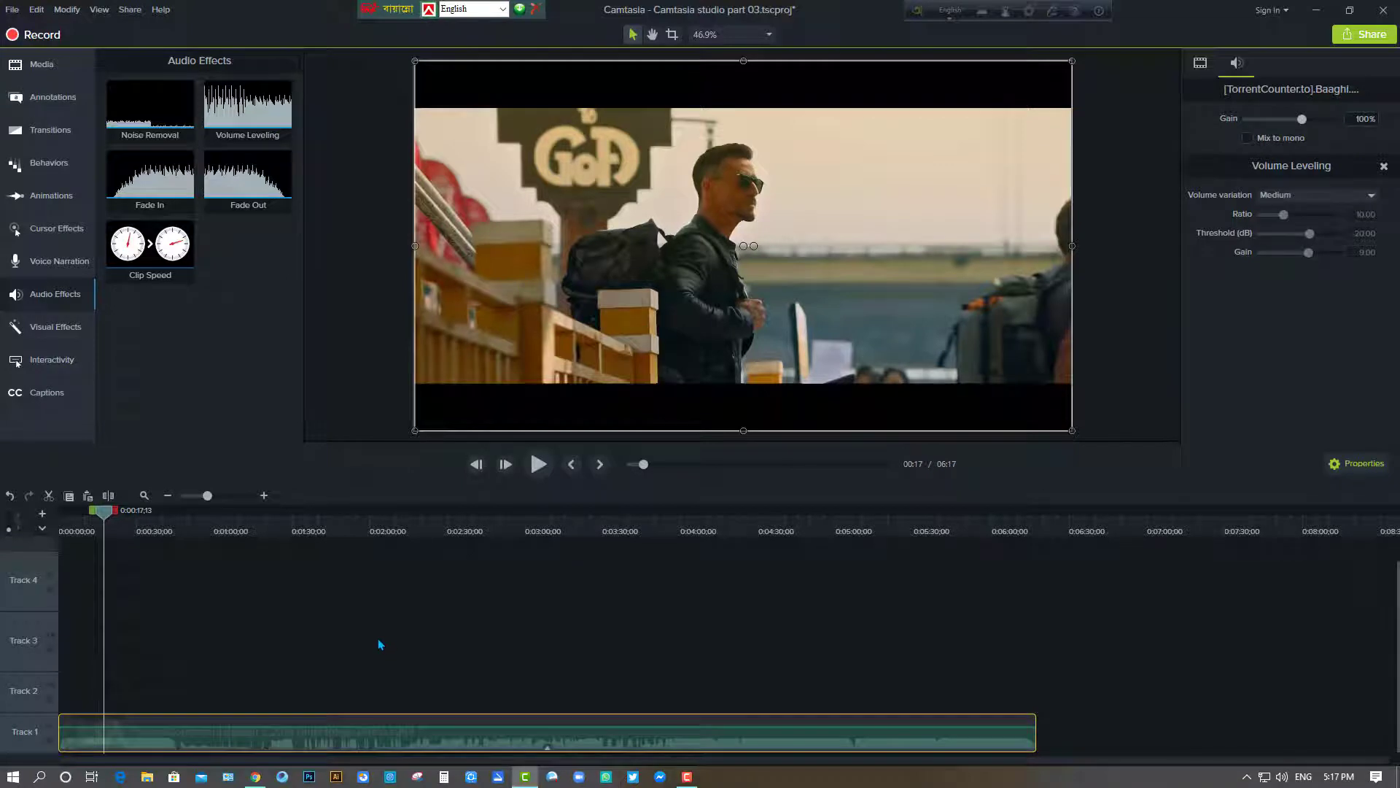
pyautogui.hotkey('ctrl', 'z')
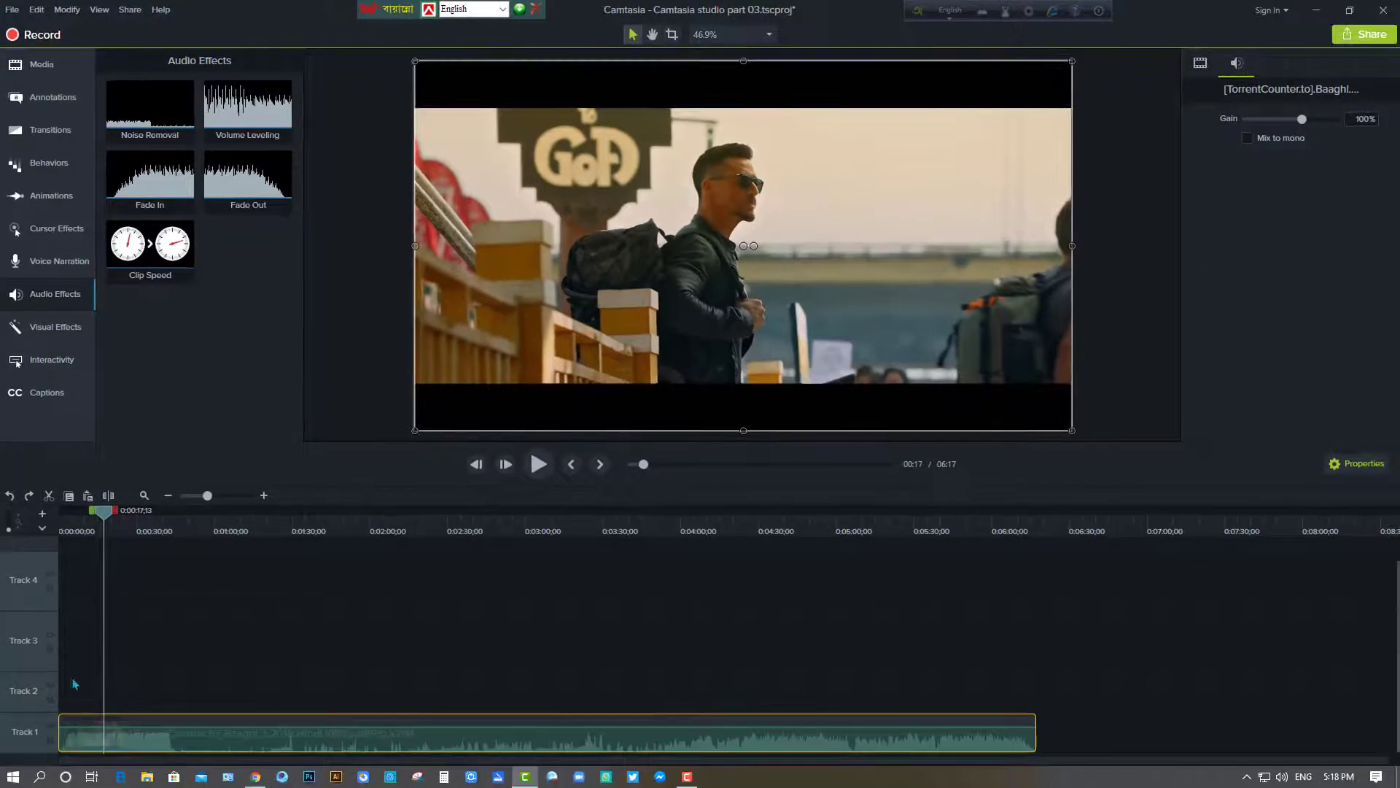
# Step: Place the playhead at 0:00:07;26 and increase the timeline track height to enlarge the Track 1 audio waveform
pyautogui.click(69, 532)
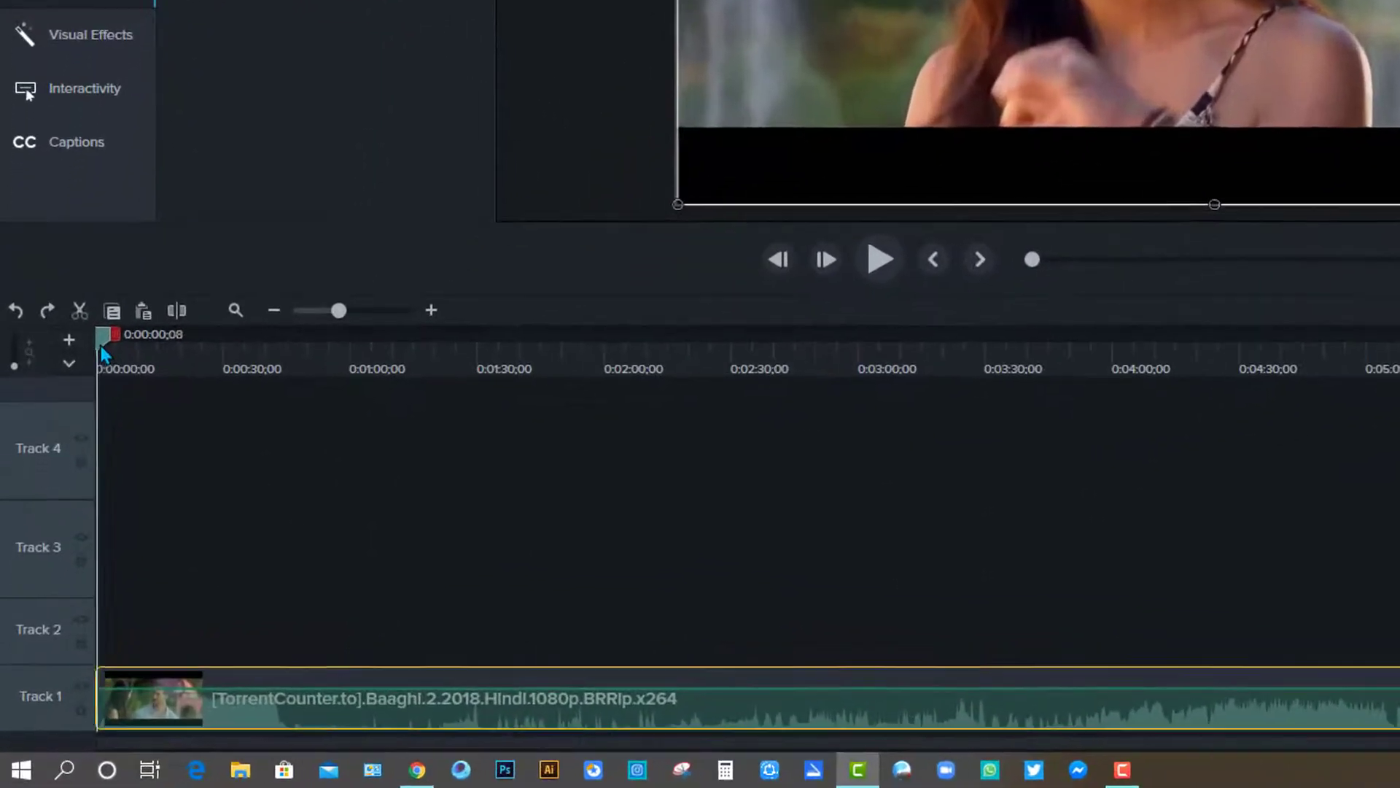
pyautogui.moveTo(77, 442); pyautogui.dragTo(101, 442)
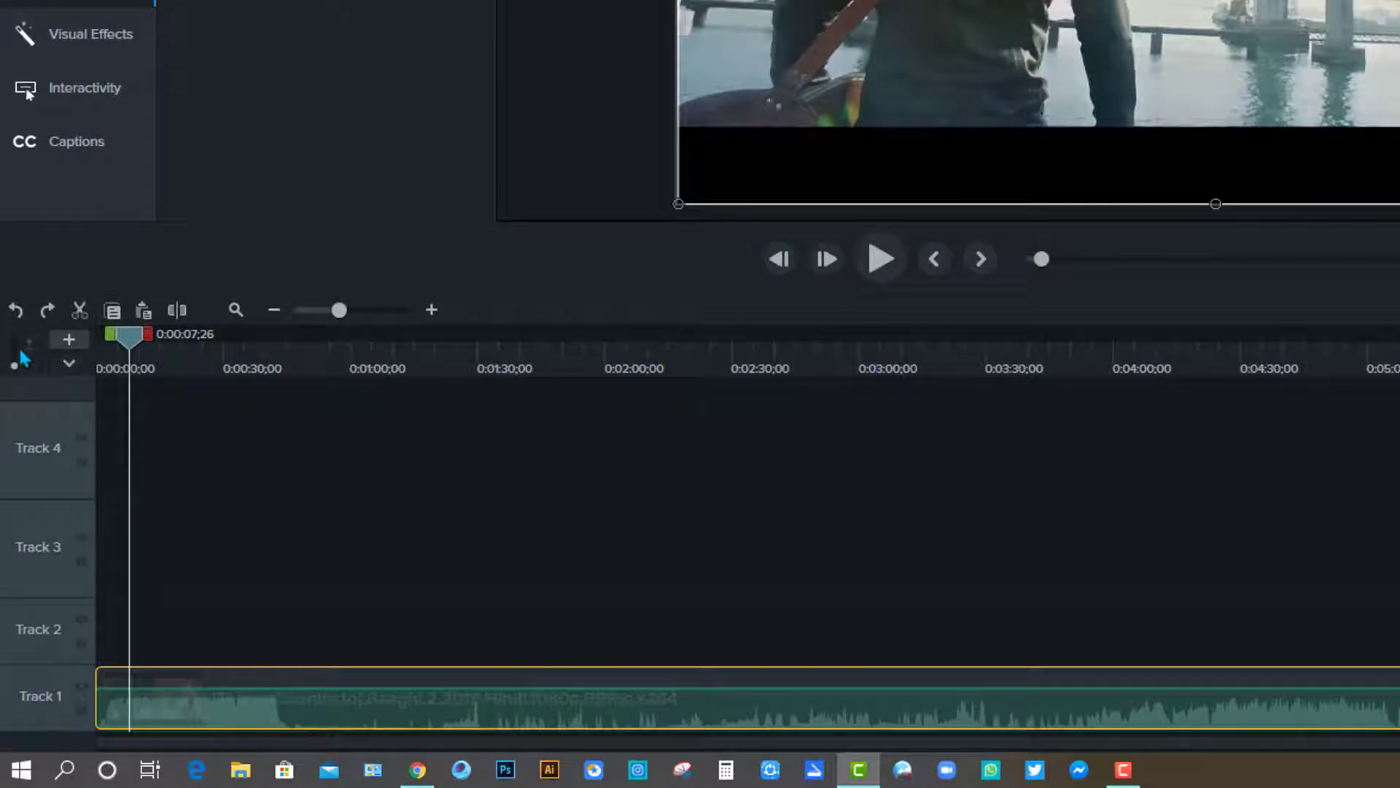
pyautogui.moveTo(13, 369); pyautogui.dragTo(15, 351)
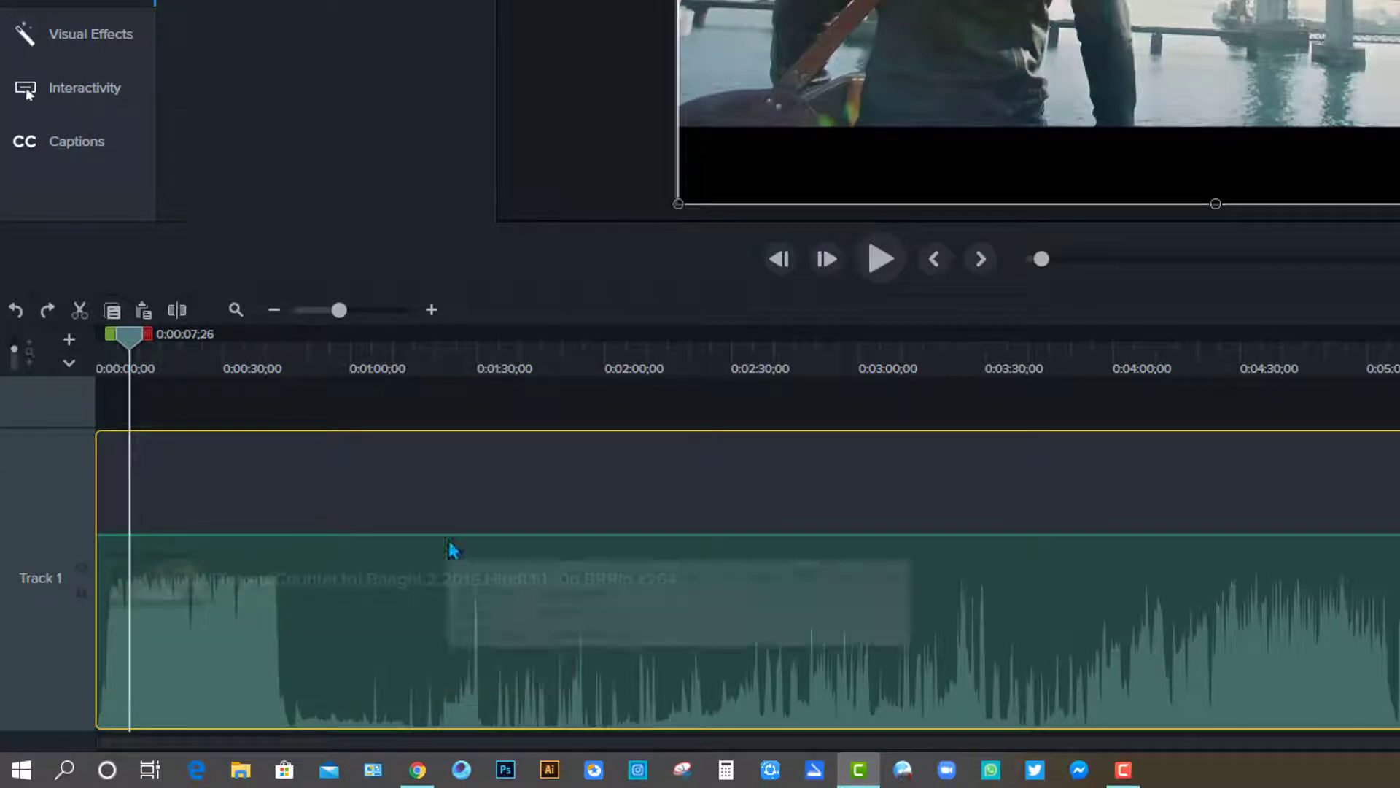
# Step: Play the clip from the start of the timeline for about two seconds and pause it
pyautogui.moveTo(116, 336); pyautogui.dragTo(100, 335)
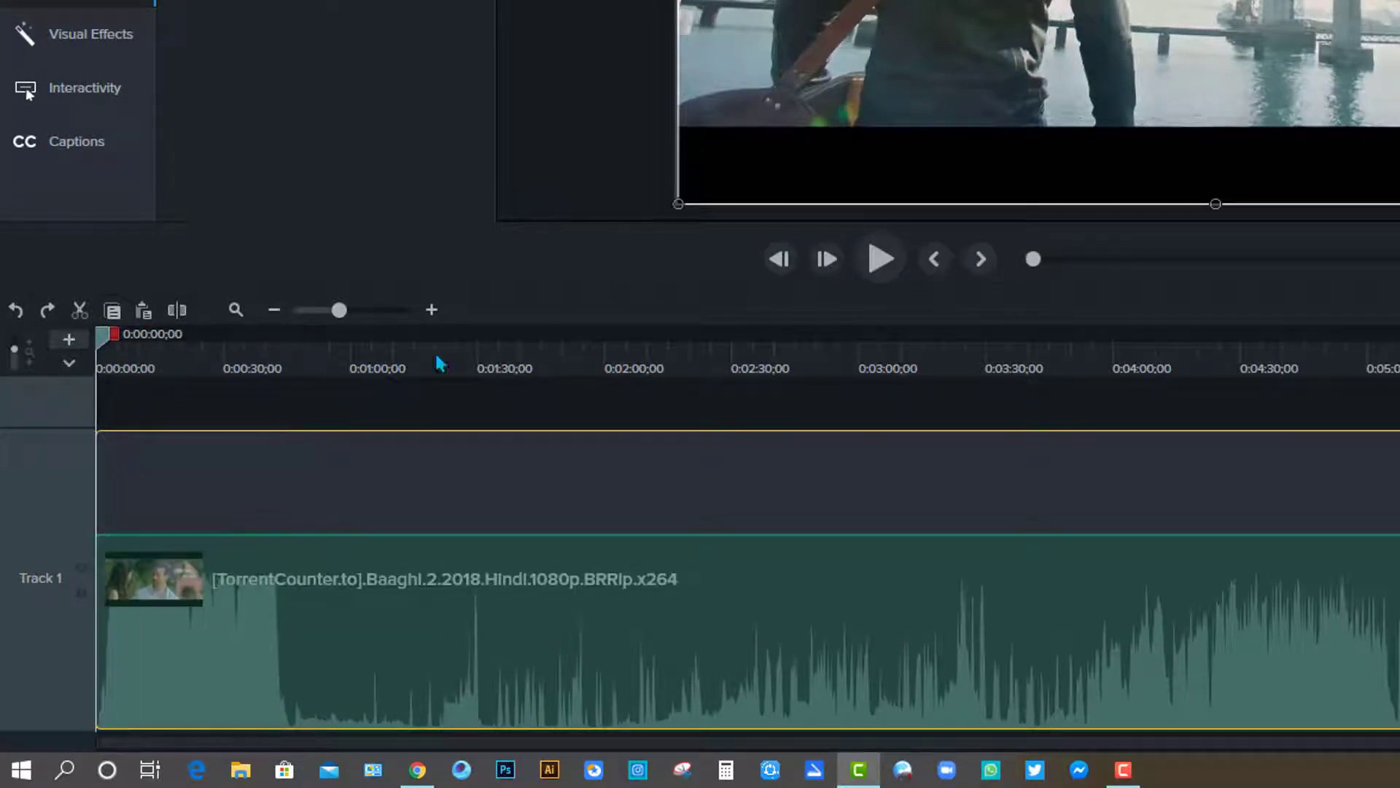
pyautogui.click(891, 252)
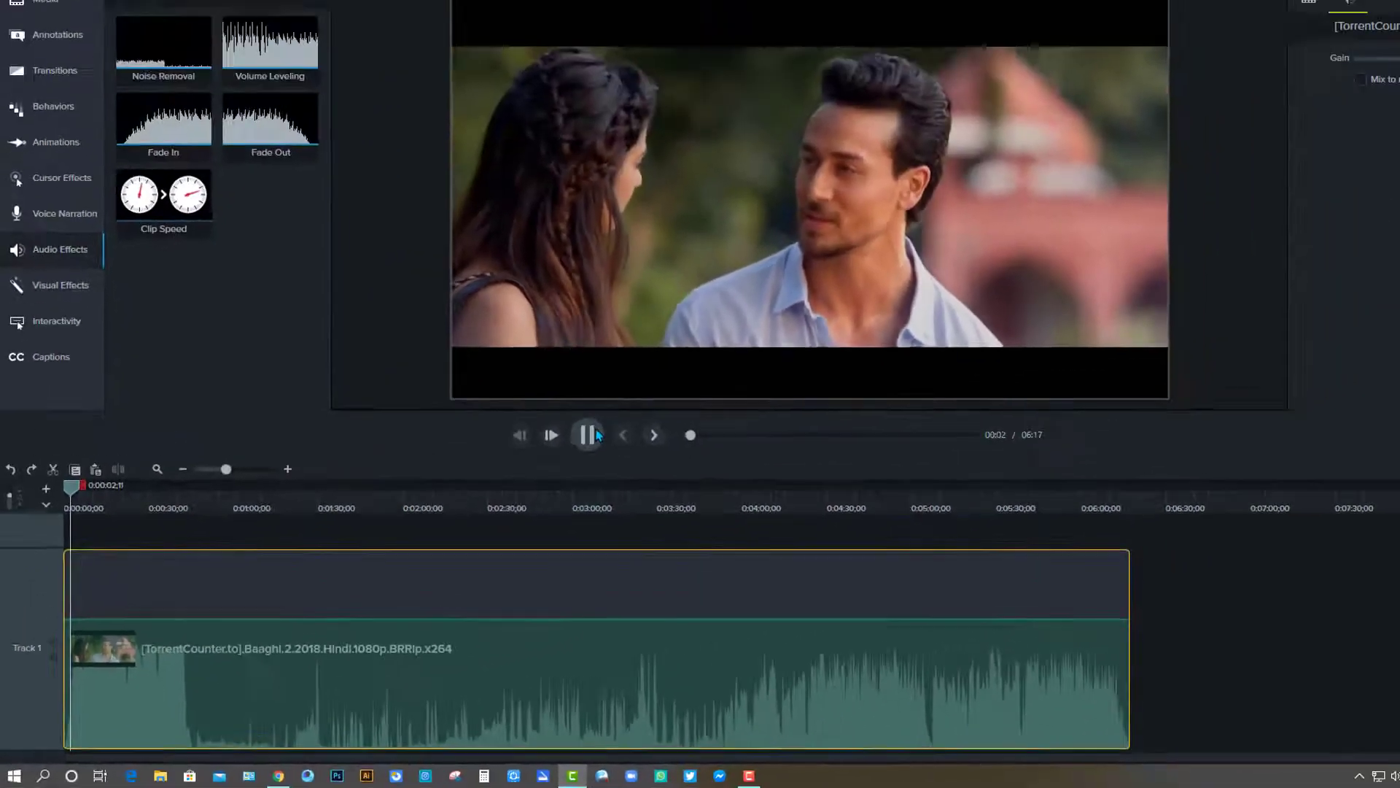
pyautogui.click(846, 281)
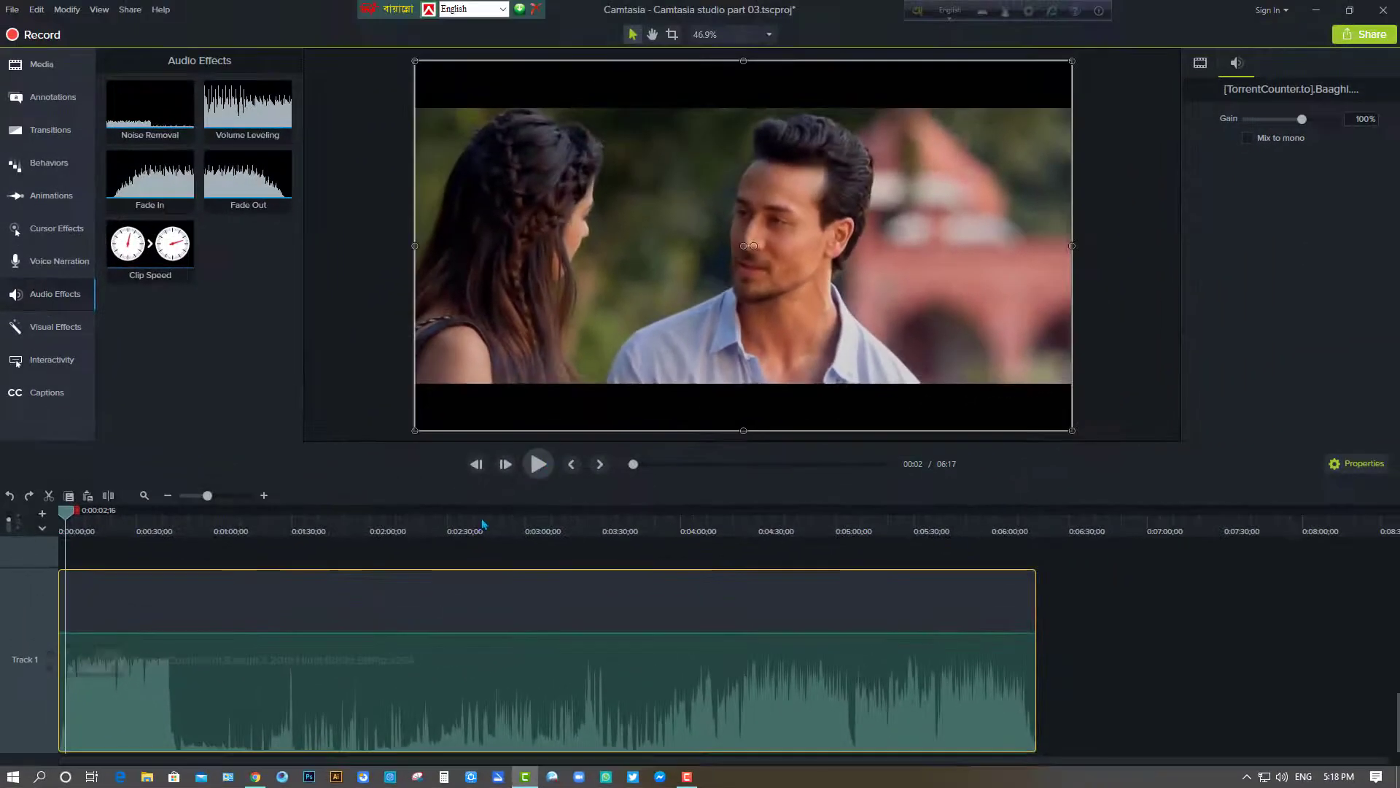
# Step: Try a Fade In with a lengthened ramp on the Track 1 clip's audio, undo it, and try a Fade Out
pyautogui.moveTo(150, 175); pyautogui.dragTo(100, 698)
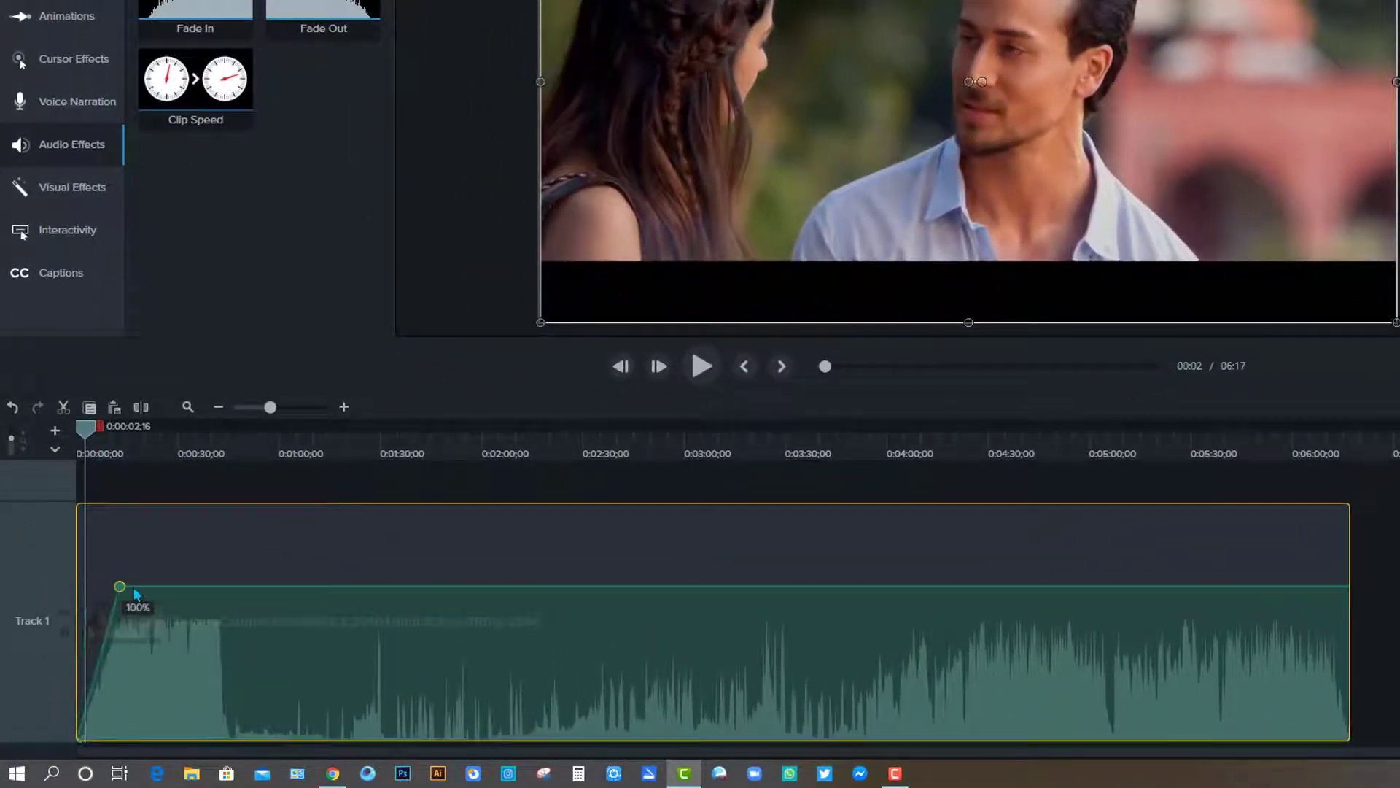
pyautogui.moveTo(135, 591); pyautogui.dragTo(189, 589)
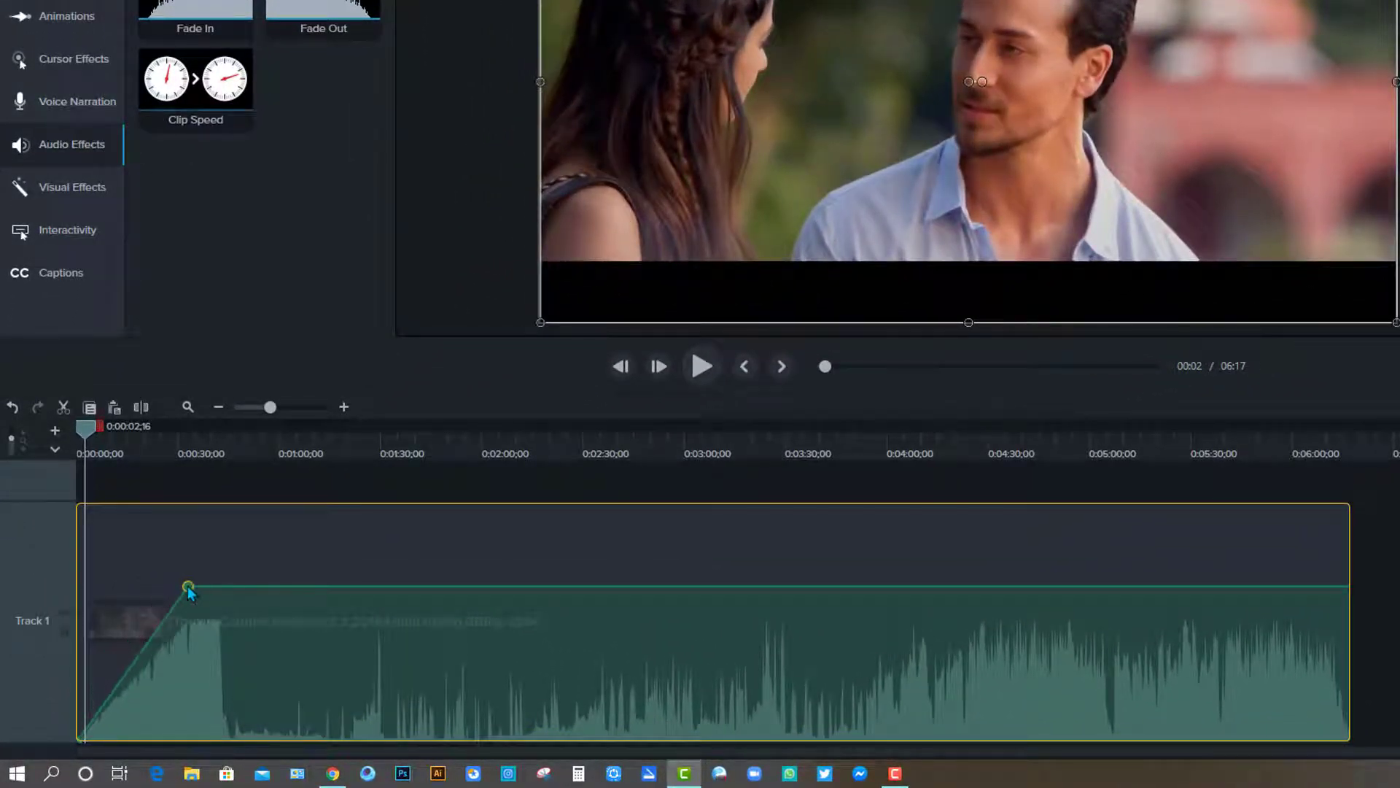
pyautogui.hotkey('ctrl', 'z')
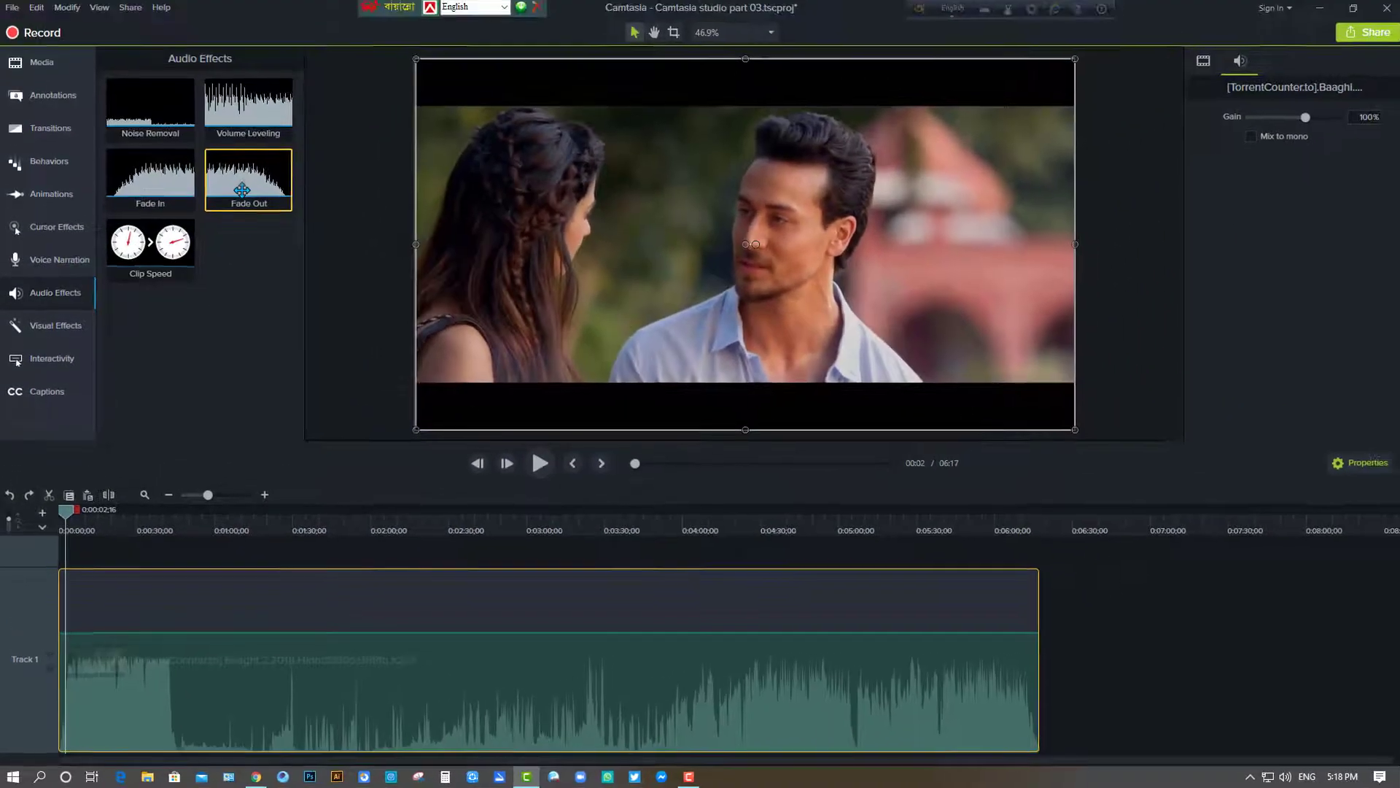
pyautogui.moveTo(313, 6); pyautogui.dragTo(1321, 695)
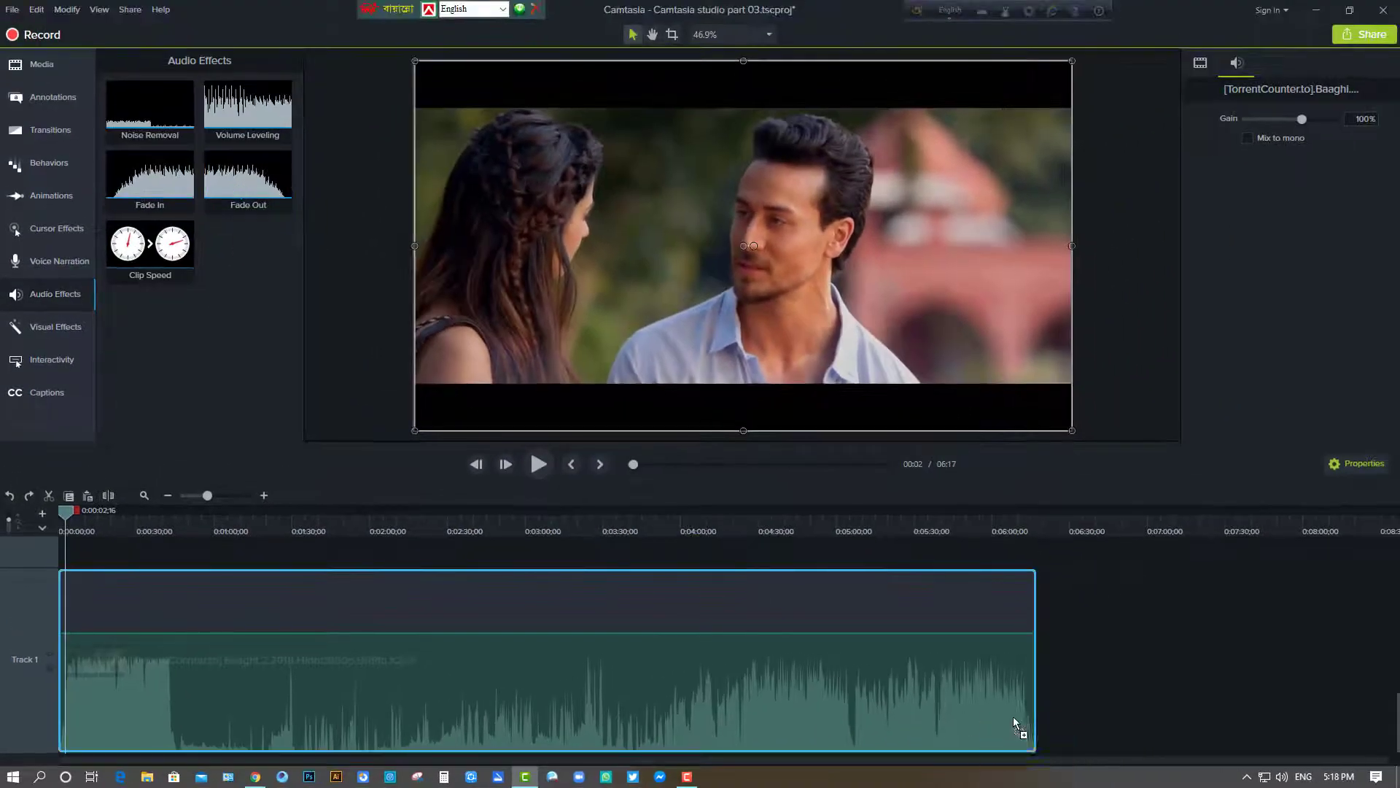
pyautogui.moveTo(1013, 716); pyautogui.dragTo(1008, 715)
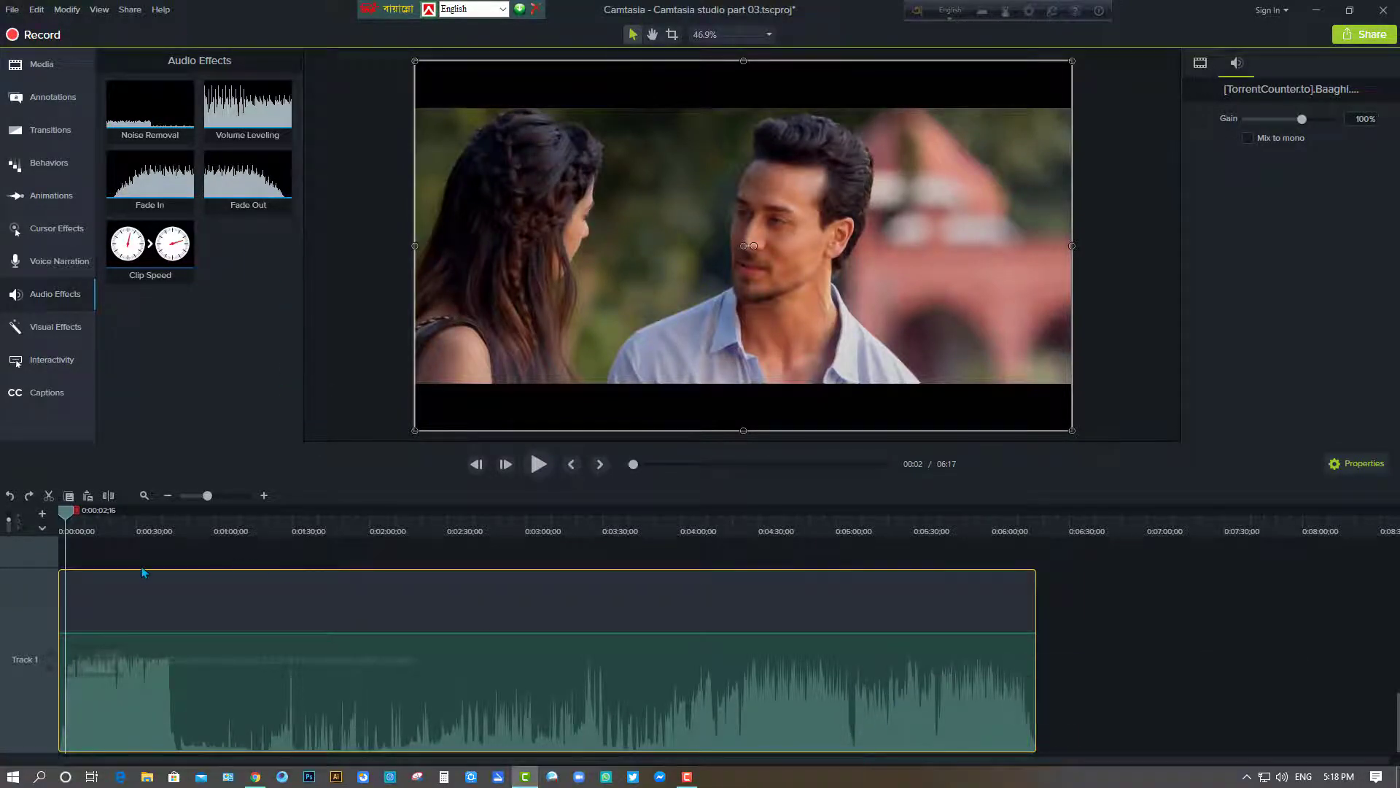
# Step: Add the Clip Speed effect to the Track 1 clip and show the clip's effects bar on the timeline
pyautogui.click(221, 499)
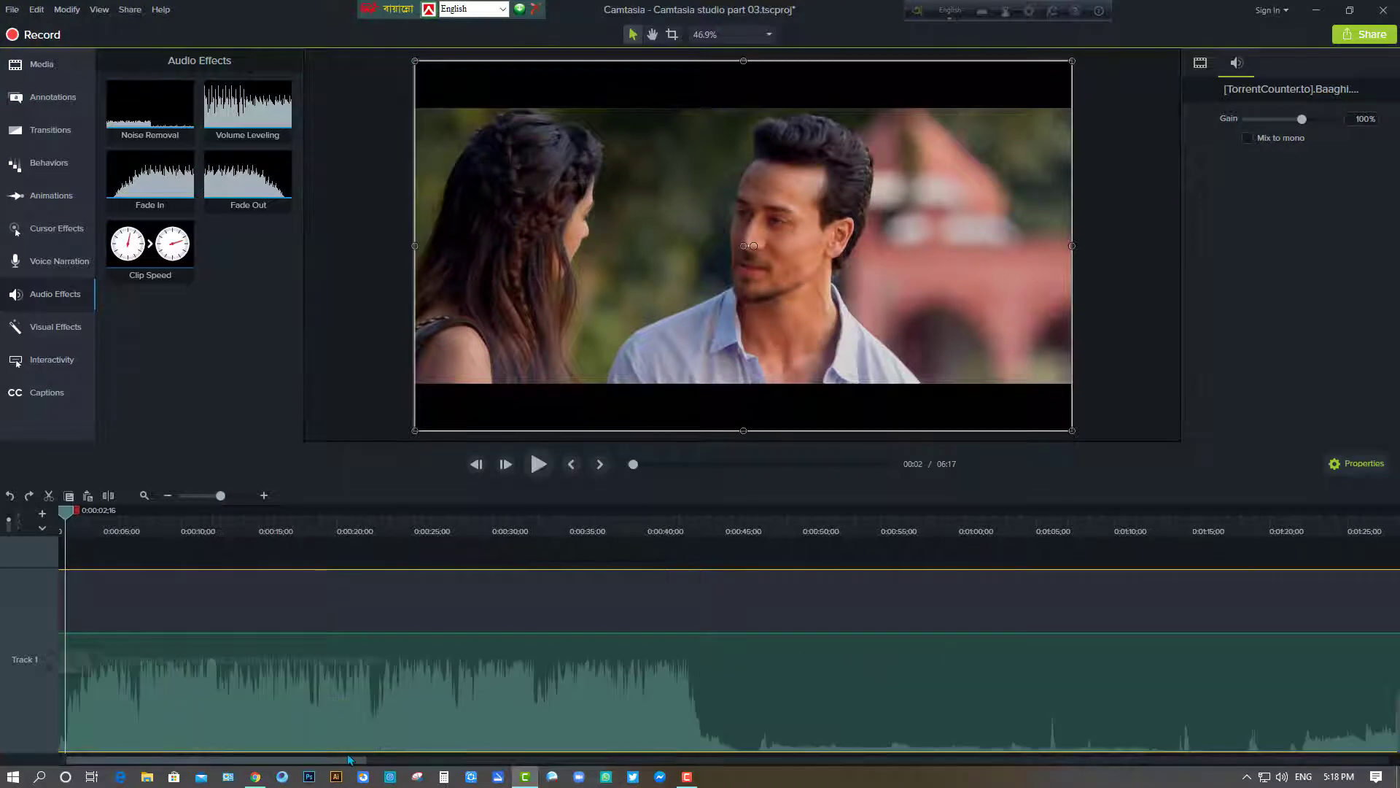
pyautogui.moveTo(341, 759); pyautogui.dragTo(313, 762)
pyautogui.click(62, 549)
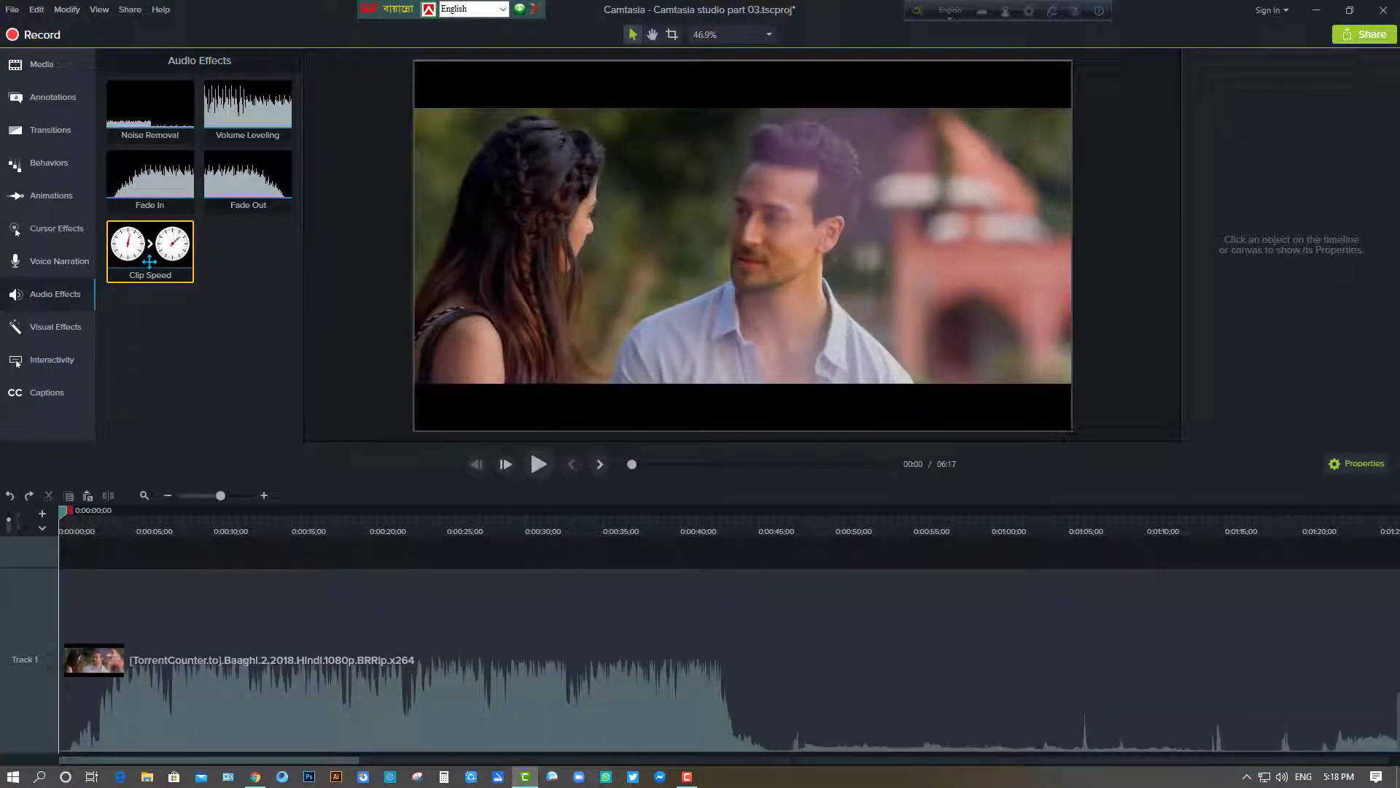
pyautogui.moveTo(149, 261); pyautogui.dragTo(403, 626)
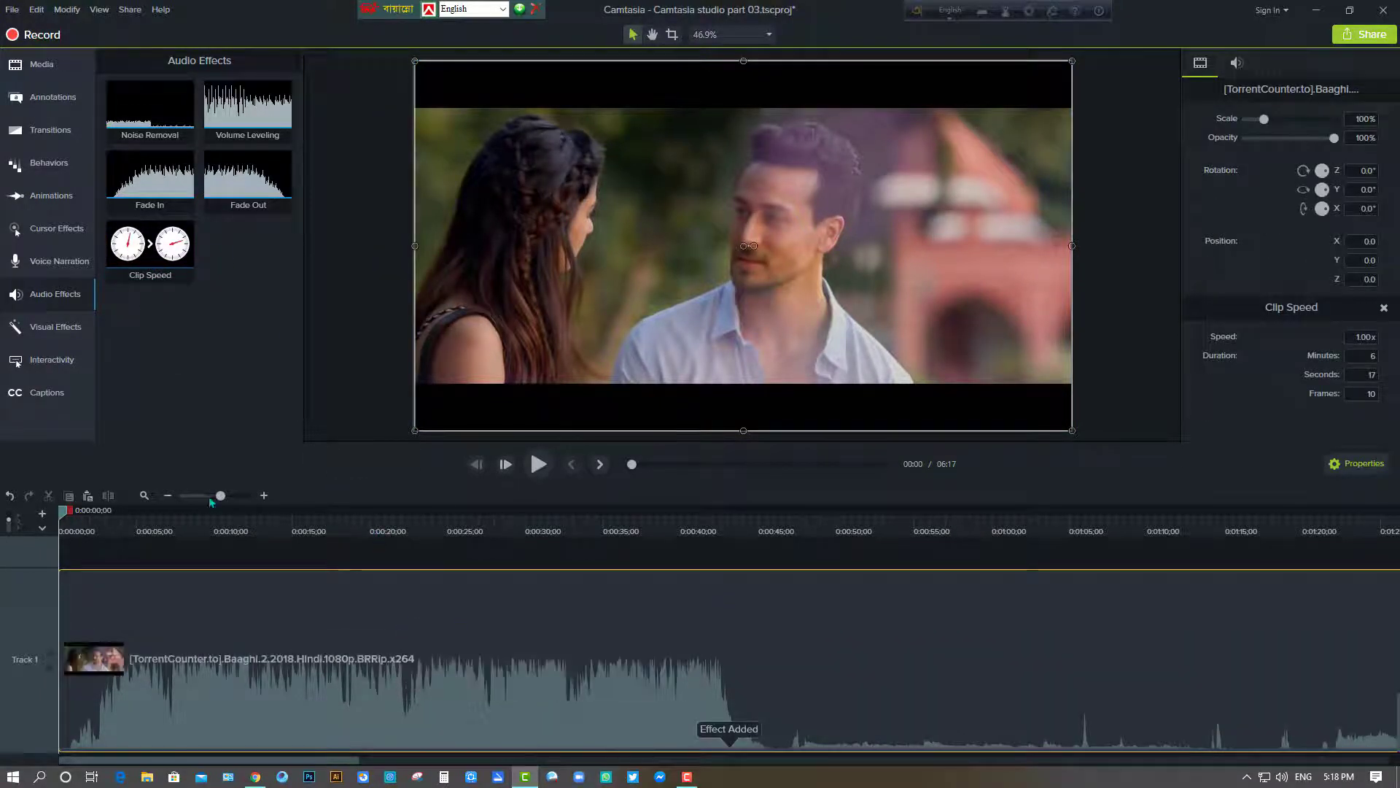
pyautogui.moveTo(210, 496); pyautogui.dragTo(206, 496)
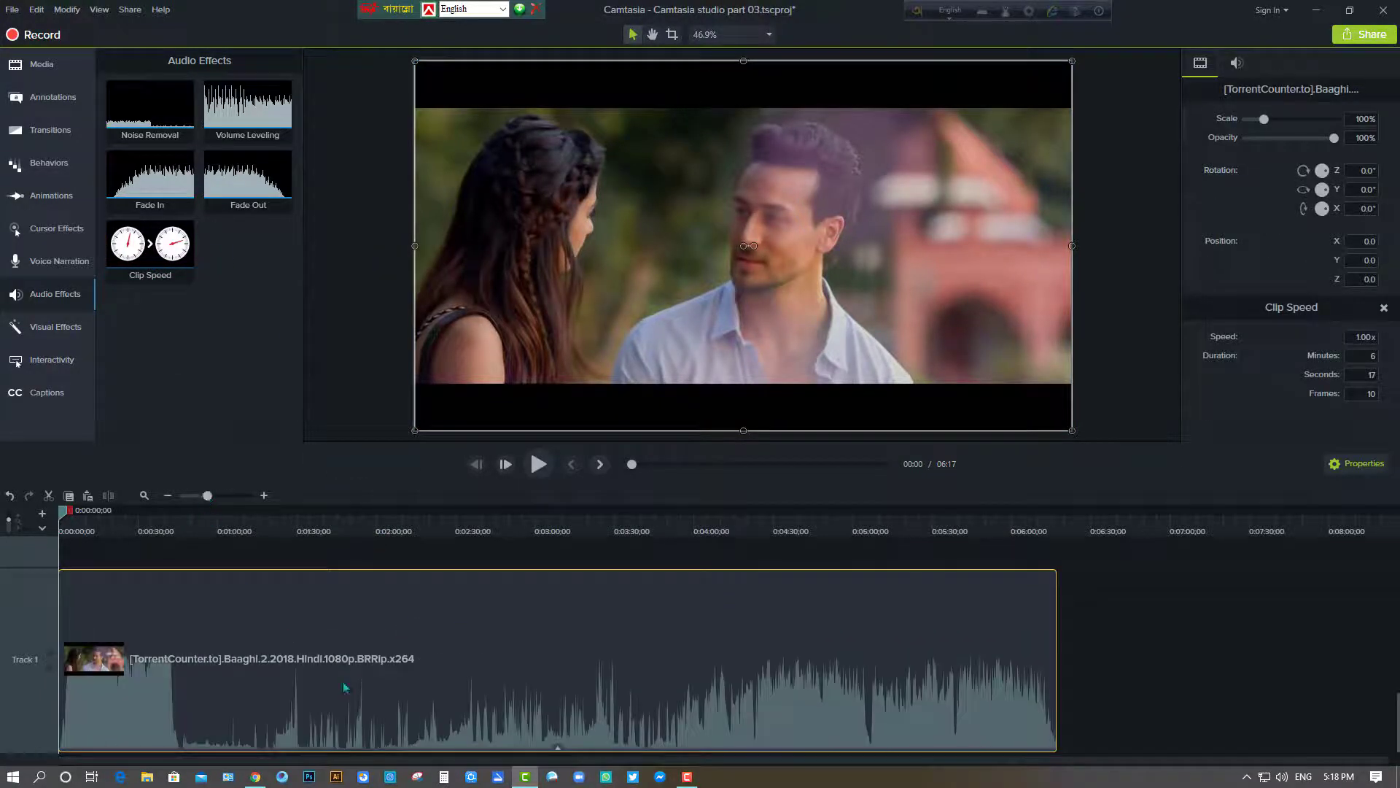
pyautogui.click(557, 749)
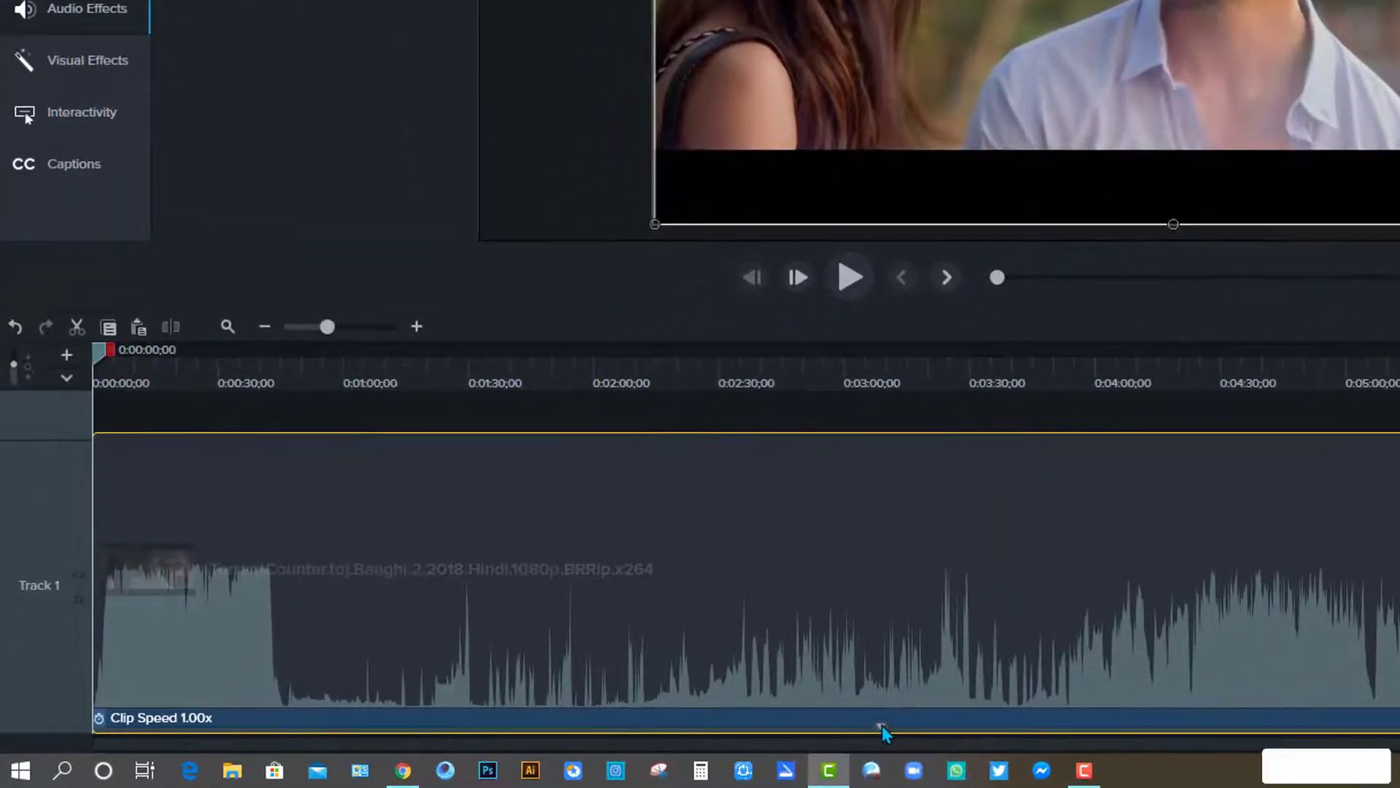
# Step: Show the Track 1 clip's effects bar again and delete the Clip Speed effect from the clip
pyautogui.click(557, 749)
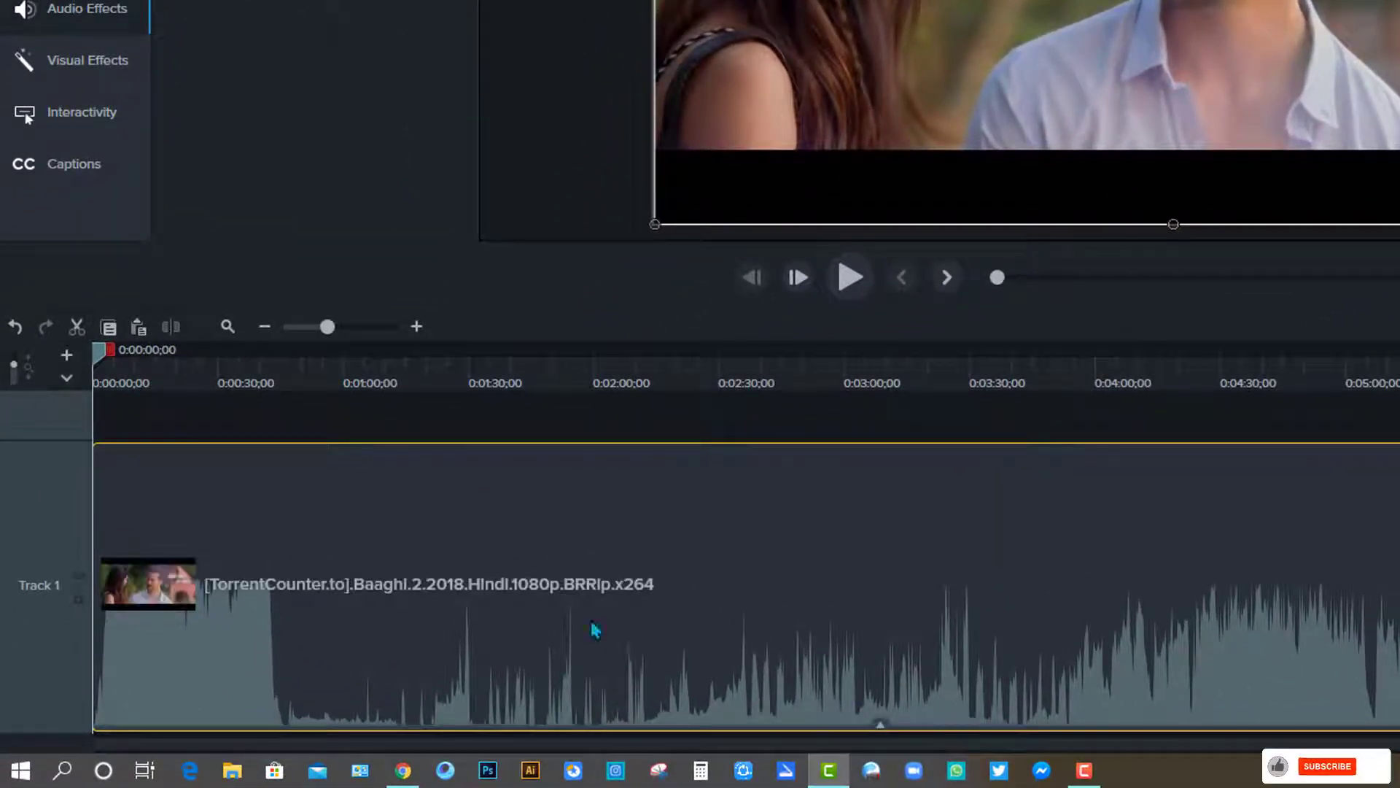
pyautogui.click(878, 726)
pyautogui.click(664, 714)
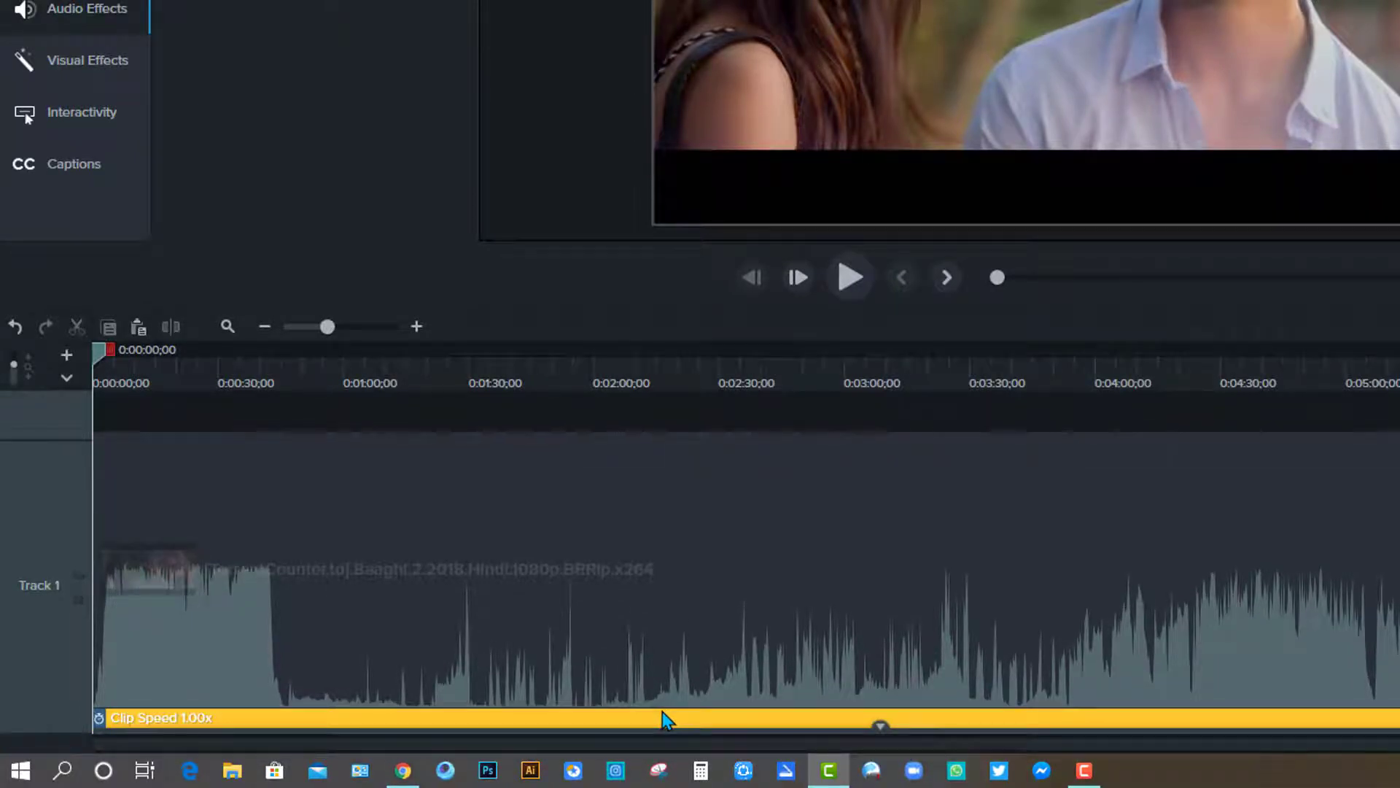
pyautogui.press('Delete')
# Step: Add Clip Speed to the Track 1 clip again and shorten the clip to a speed of 1.43x
pyautogui.click(650, 657)
pyautogui.rightClick(652, 660)
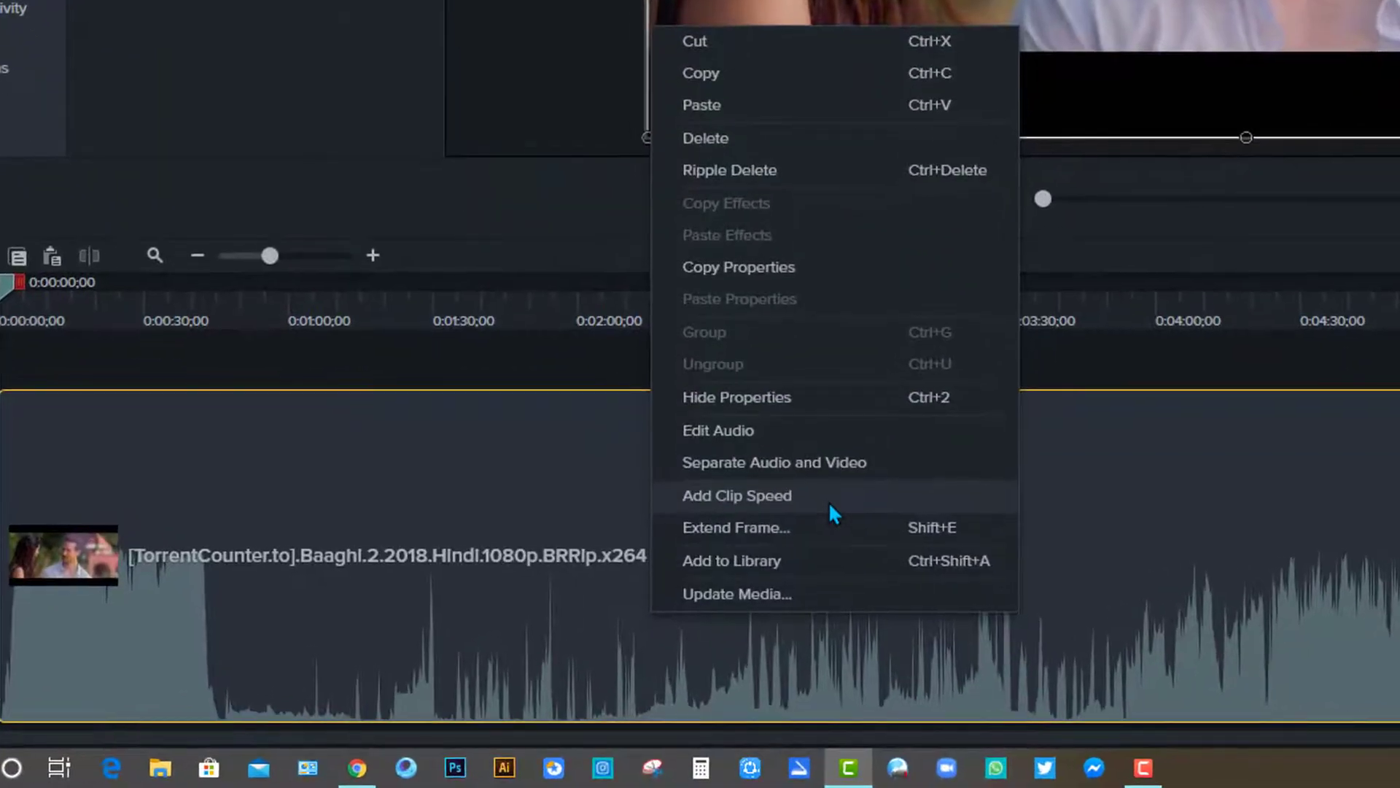
pyautogui.click(828, 501)
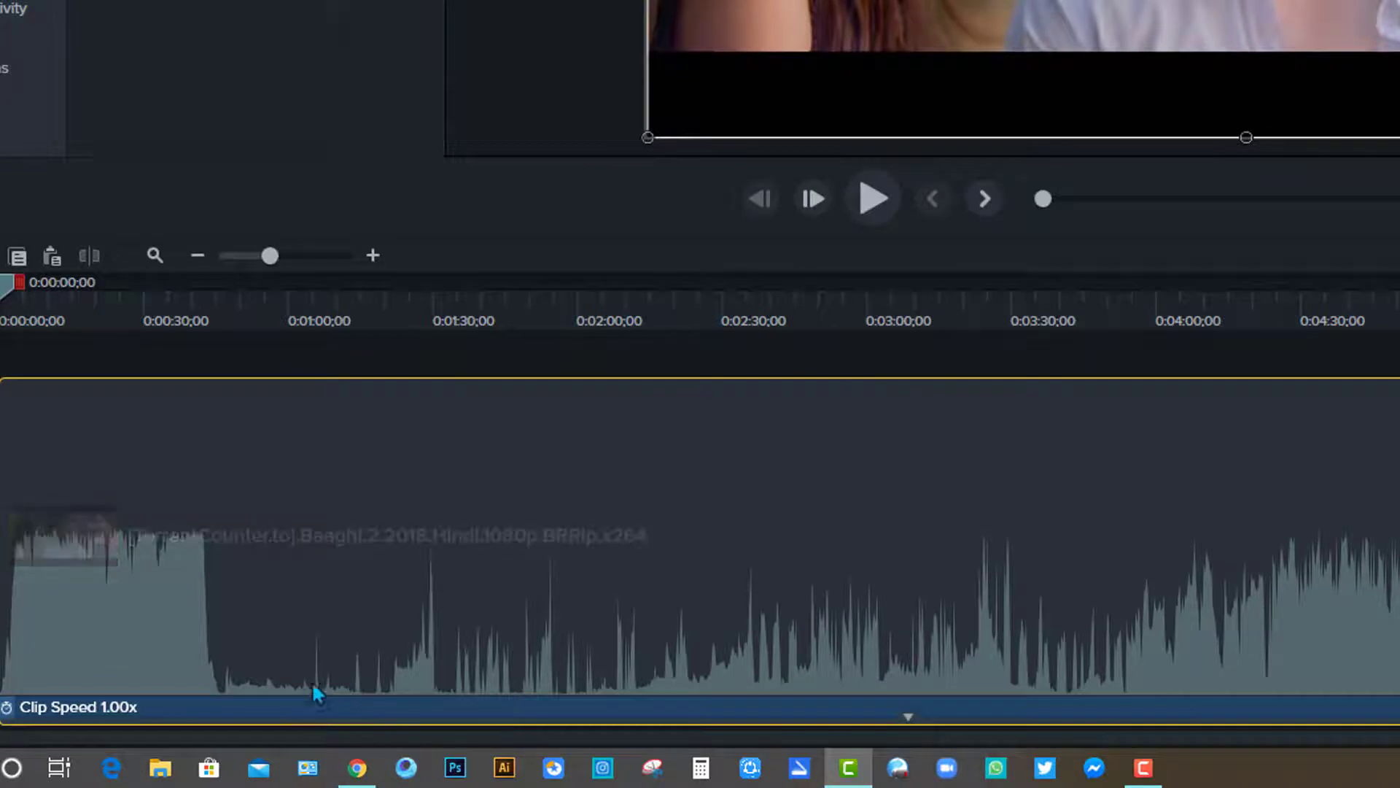
pyautogui.click(1001, 706)
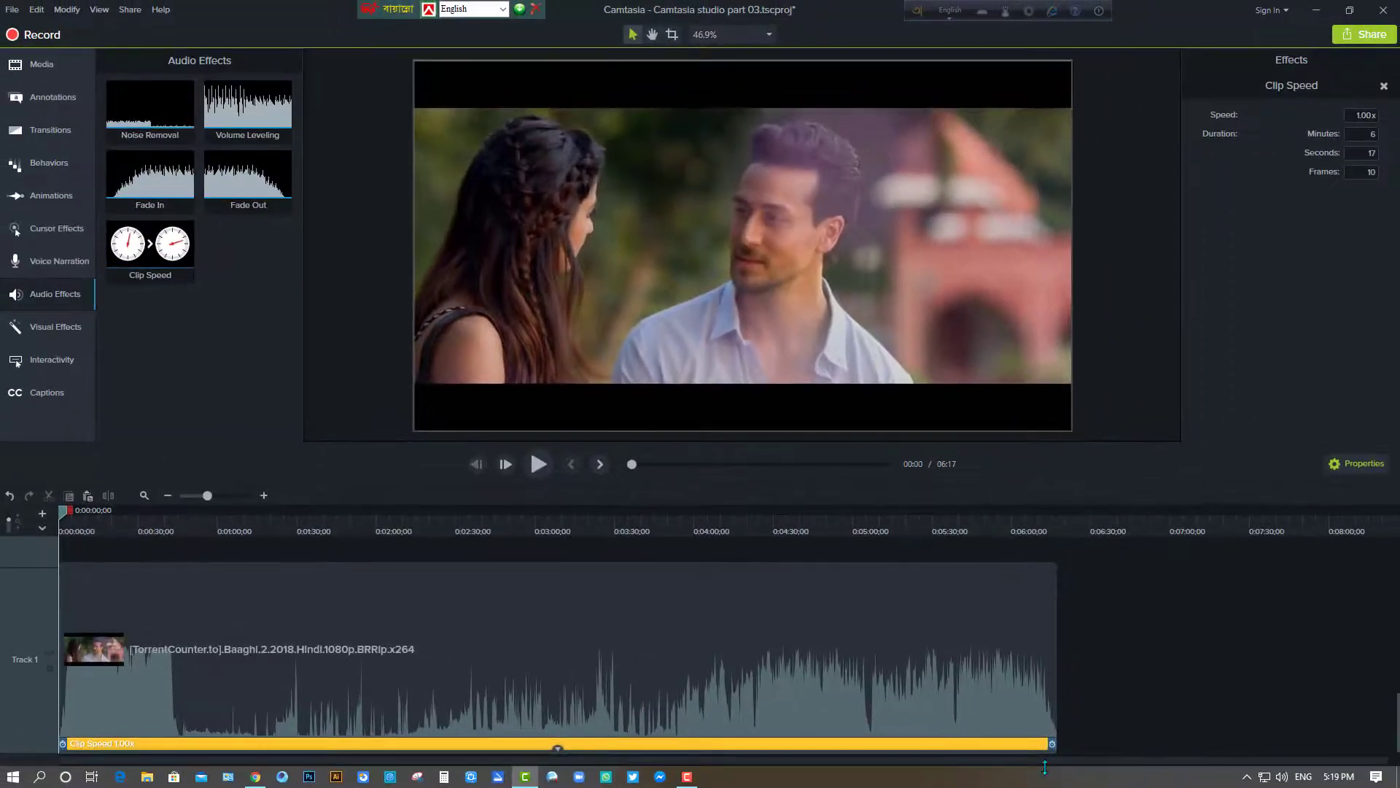
pyautogui.moveTo(1049, 742); pyautogui.dragTo(751, 741)
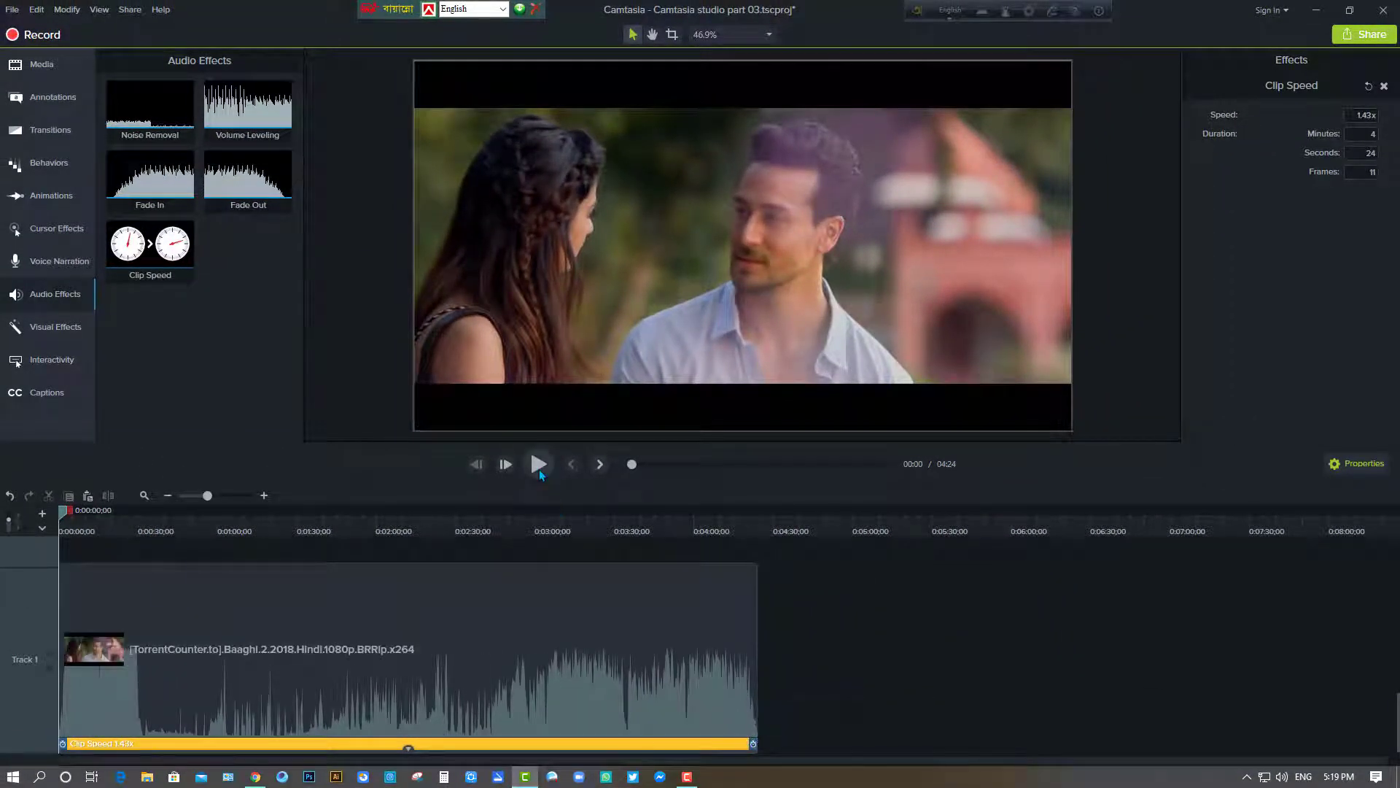
# Step: Play the sped-up clip from the start of the timeline to about 0:00:10 and pause it
pyautogui.click(540, 470)
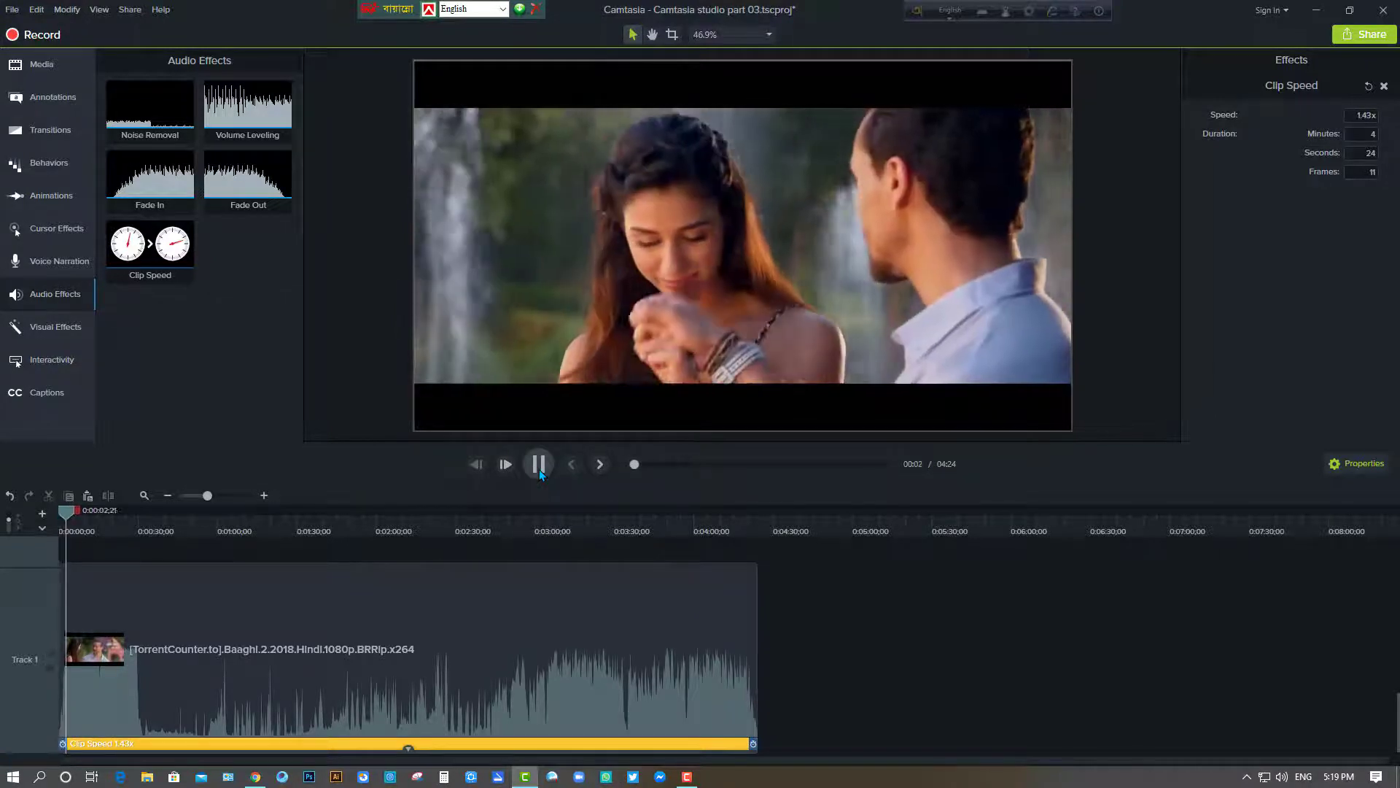
pyautogui.click(539, 470)
pyautogui.click(540, 470)
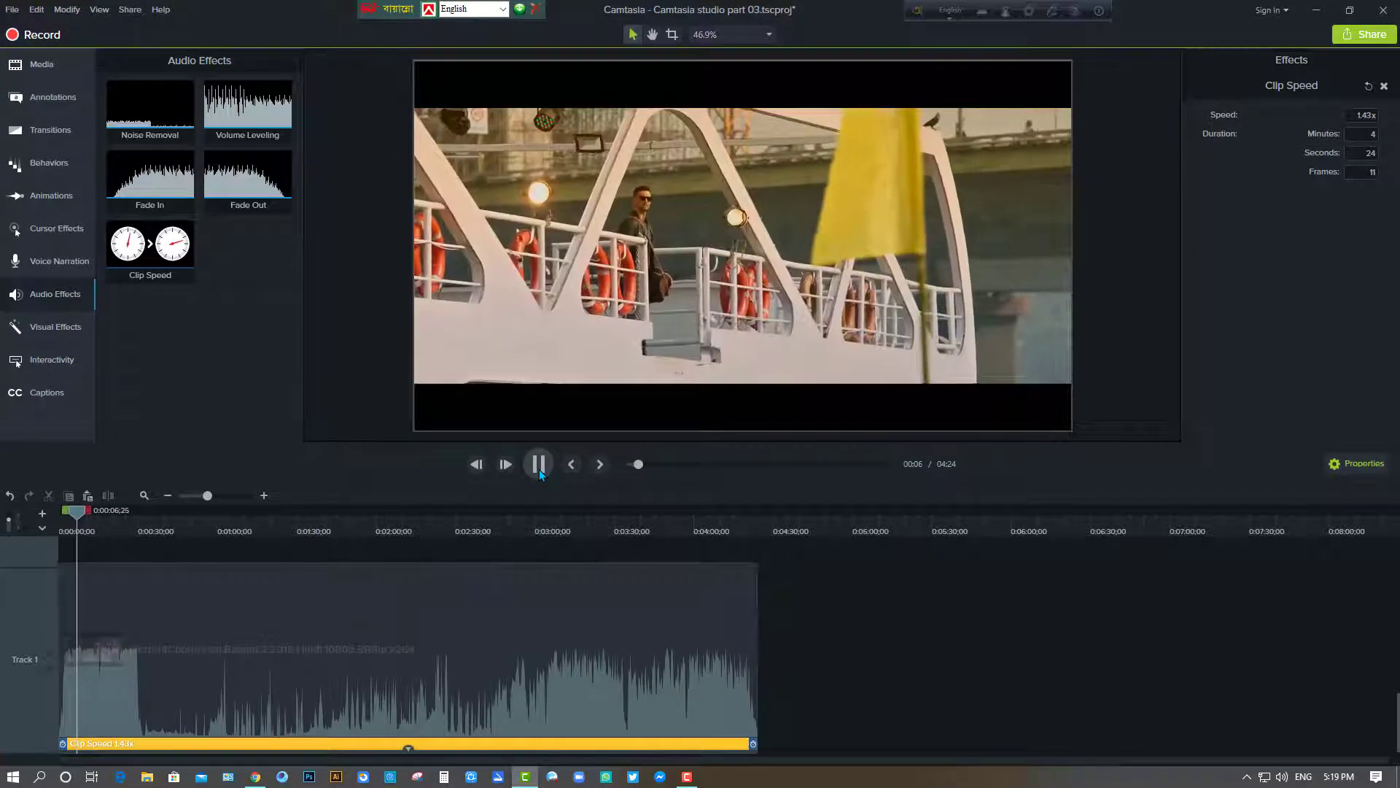
pyautogui.click(539, 469)
# Step: Shorten the Track 1 clip further to a speed of 1.76x and preview it briefly from 0:01:05
pyautogui.moveTo(753, 744); pyautogui.dragTo(625, 744)
pyautogui.click(540, 464)
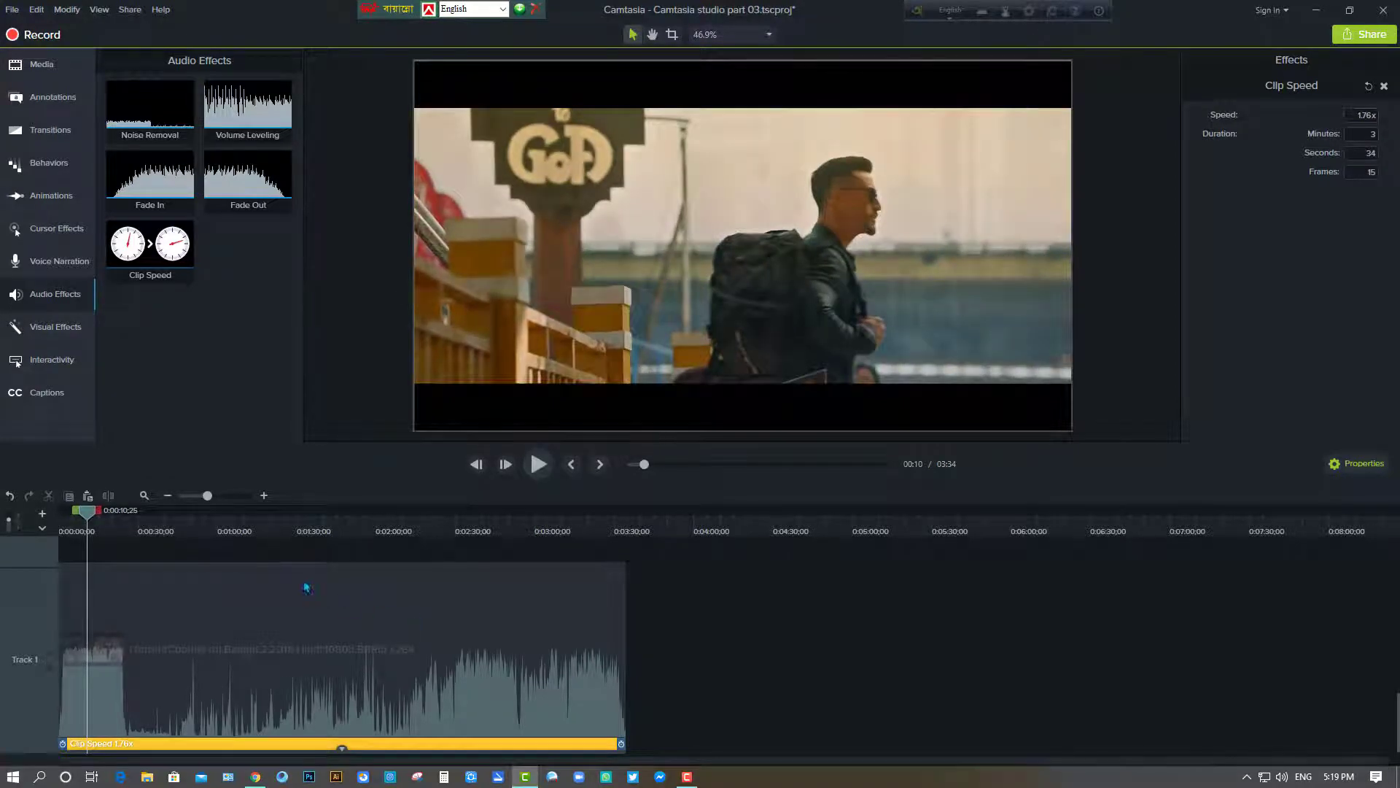
pyautogui.click(232, 534)
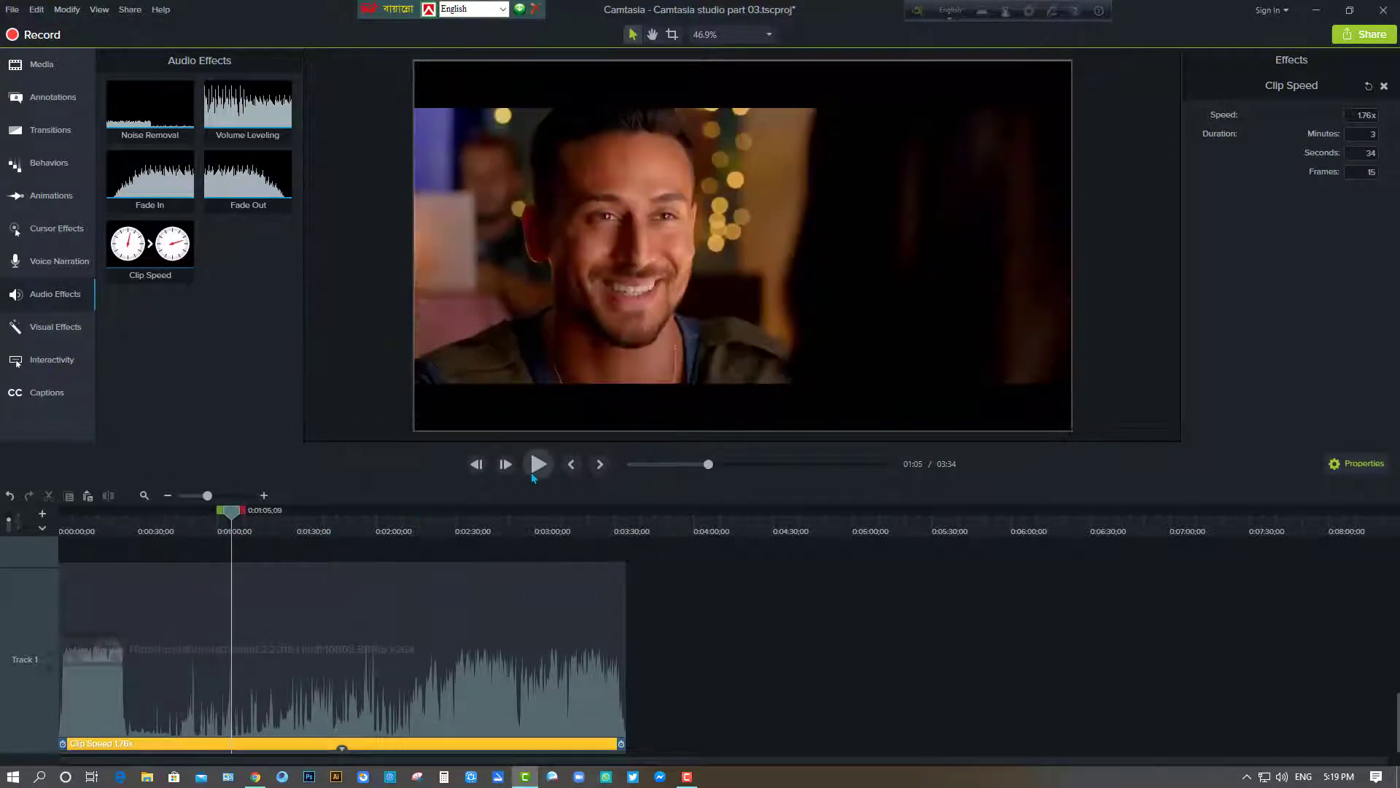
pyautogui.click(535, 473)
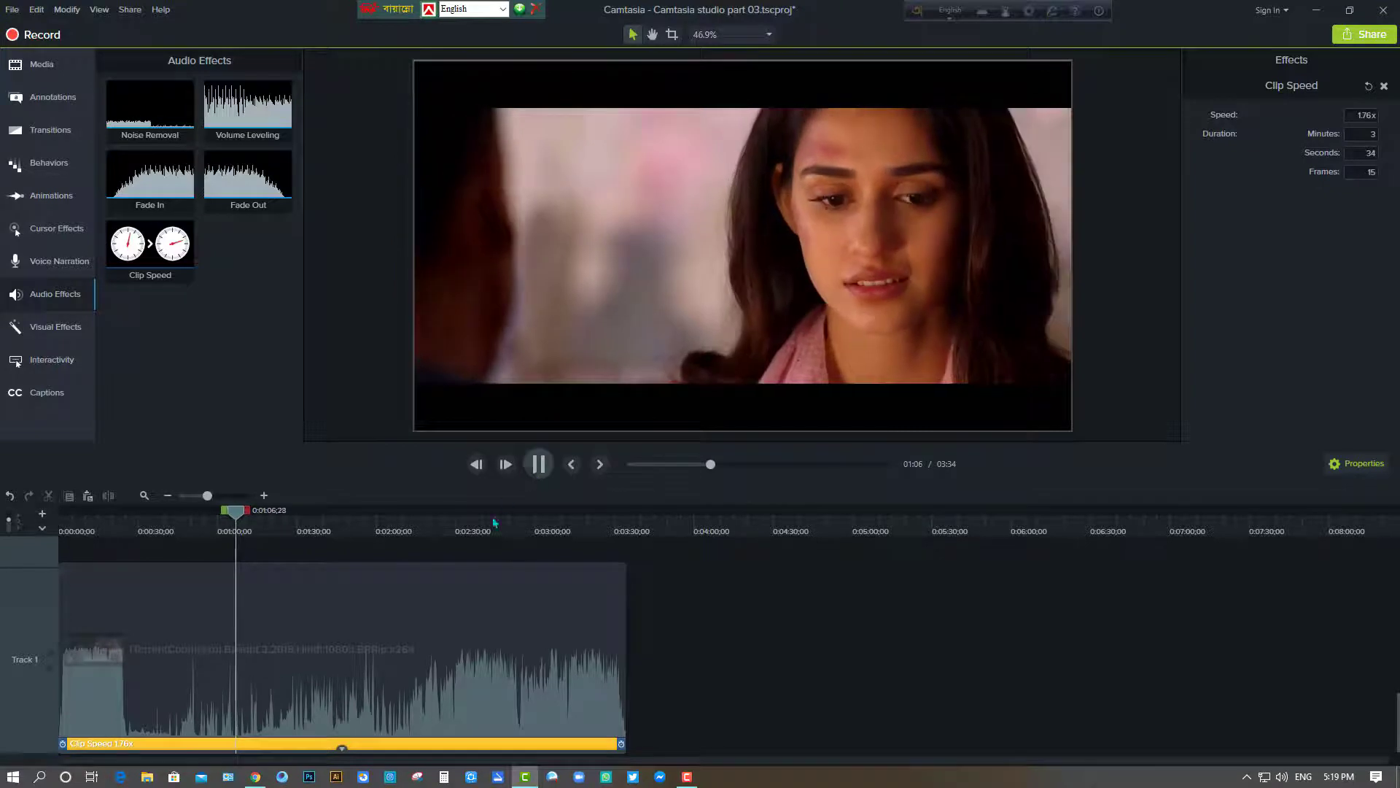
pyautogui.press('space')
# Step: Lengthen the Track 1 clip to a speed of 1.05x and further to 0.75x, previewing the slowed playback near 0:00:15 and 0:02:54
pyautogui.moveTo(622, 743); pyautogui.dragTo(1002, 743)
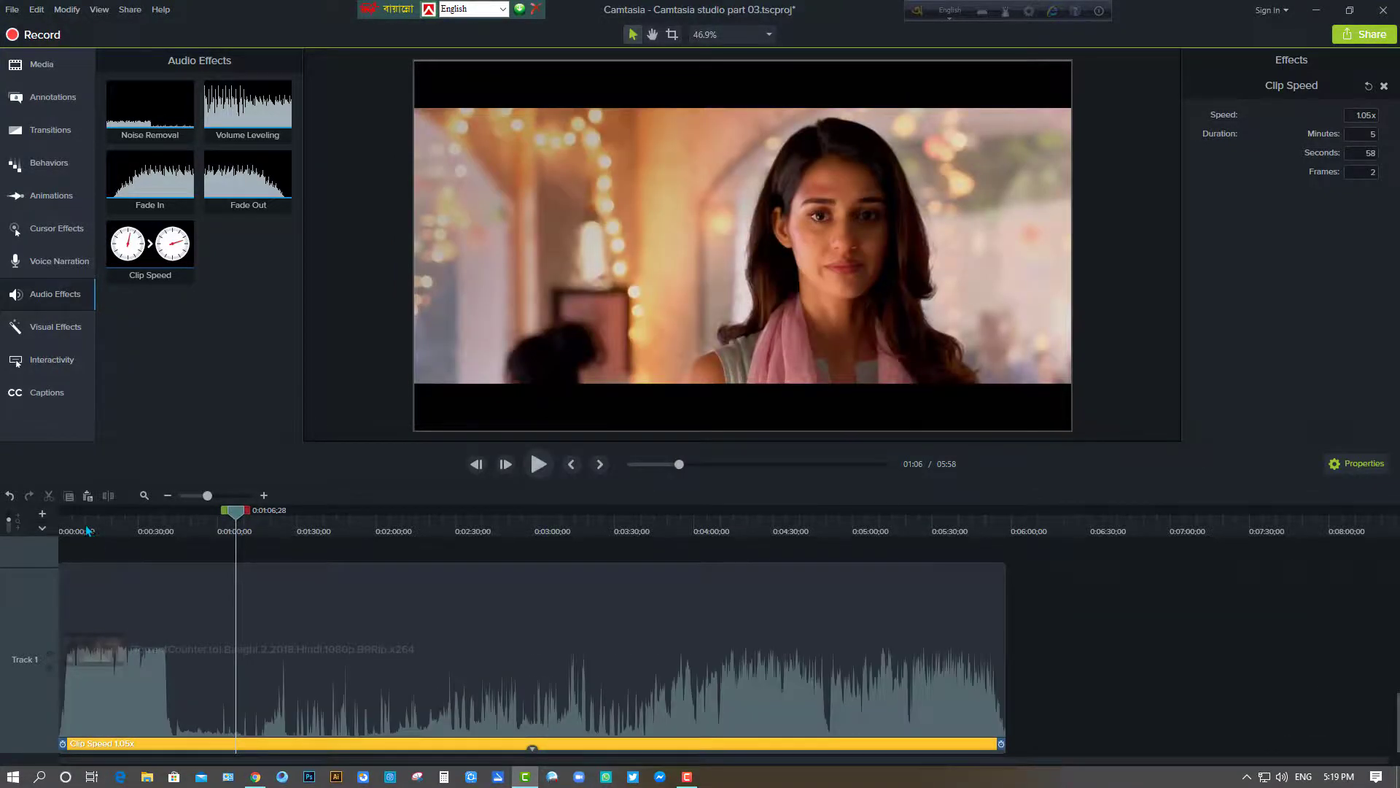
pyautogui.click(85, 524)
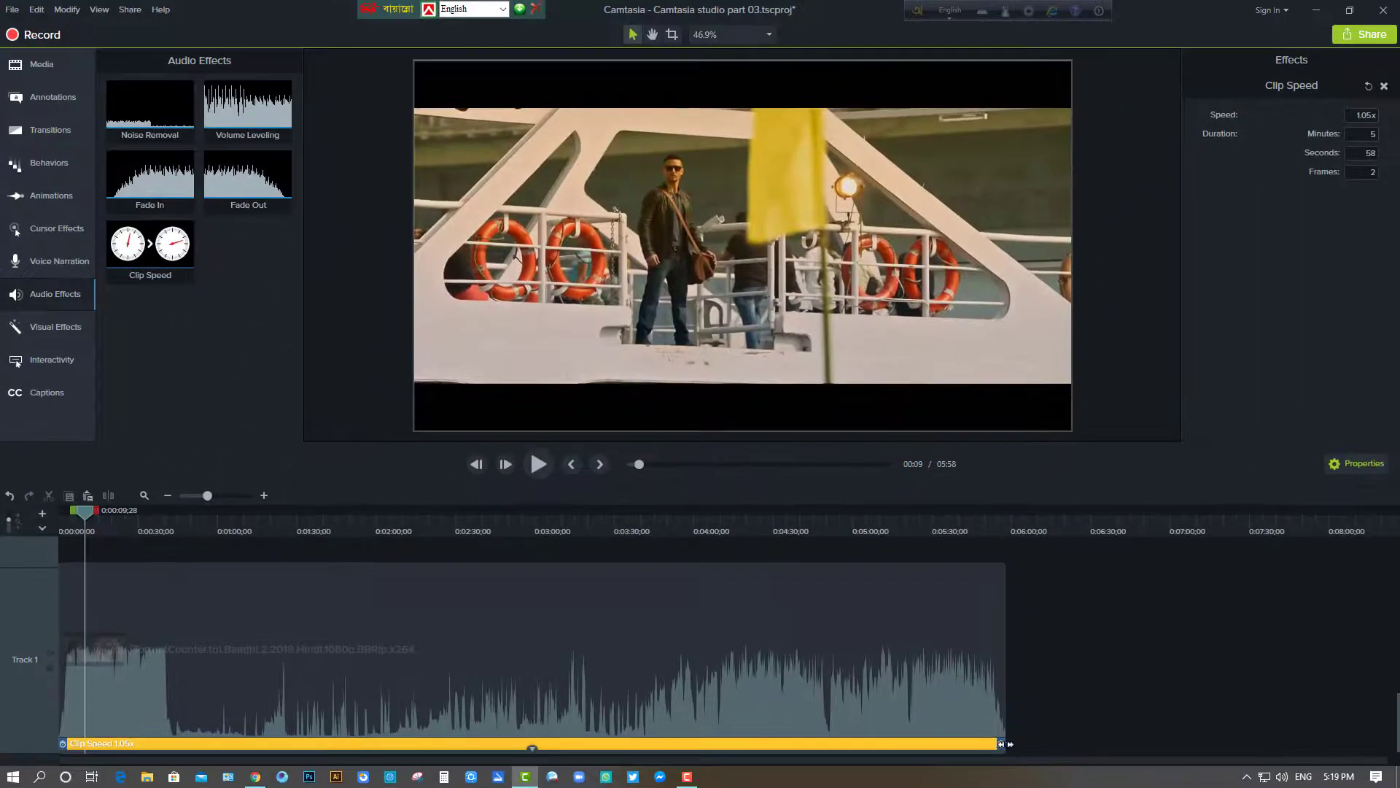
pyautogui.moveTo(1003, 743); pyautogui.dragTo(1380, 743)
pyautogui.click(611, 428)
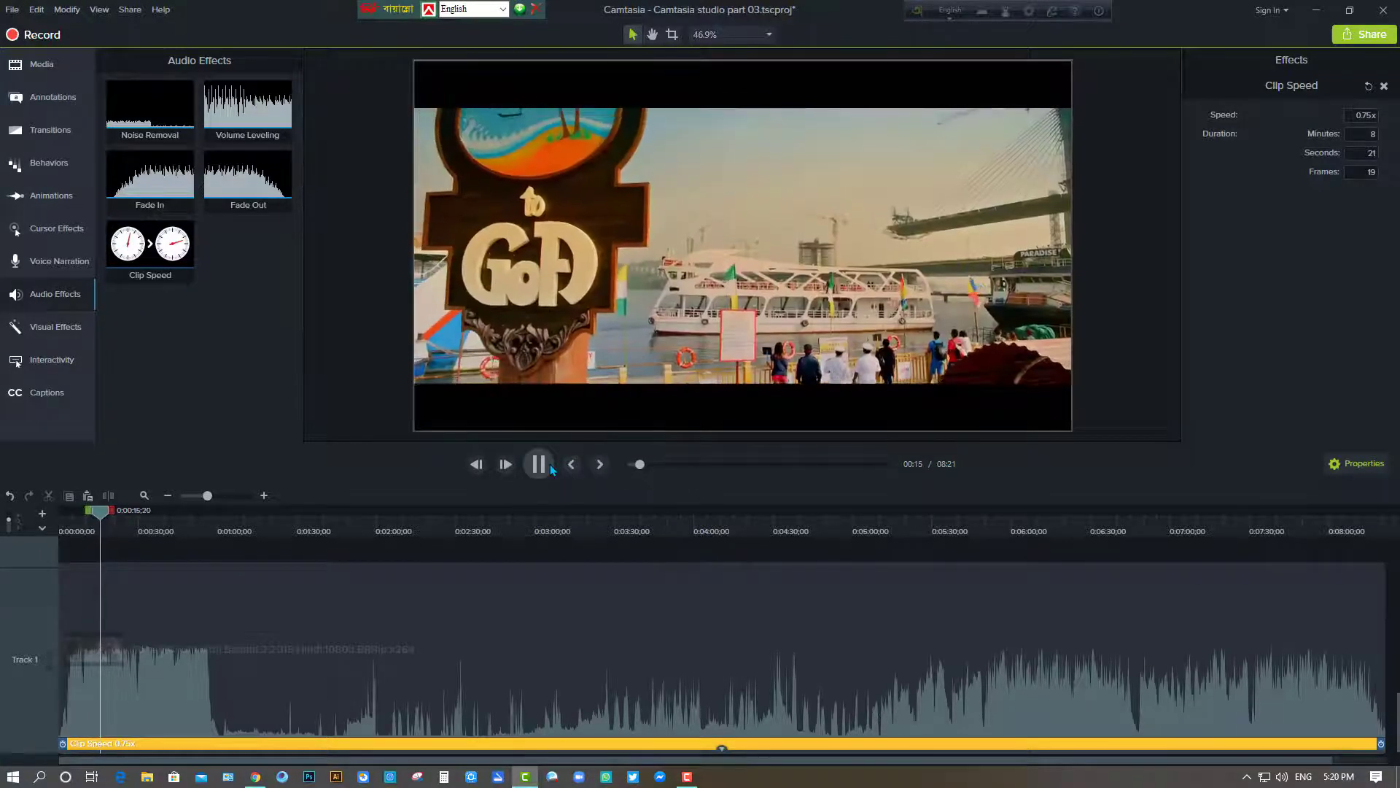
pyautogui.click(547, 467)
pyautogui.click(515, 530)
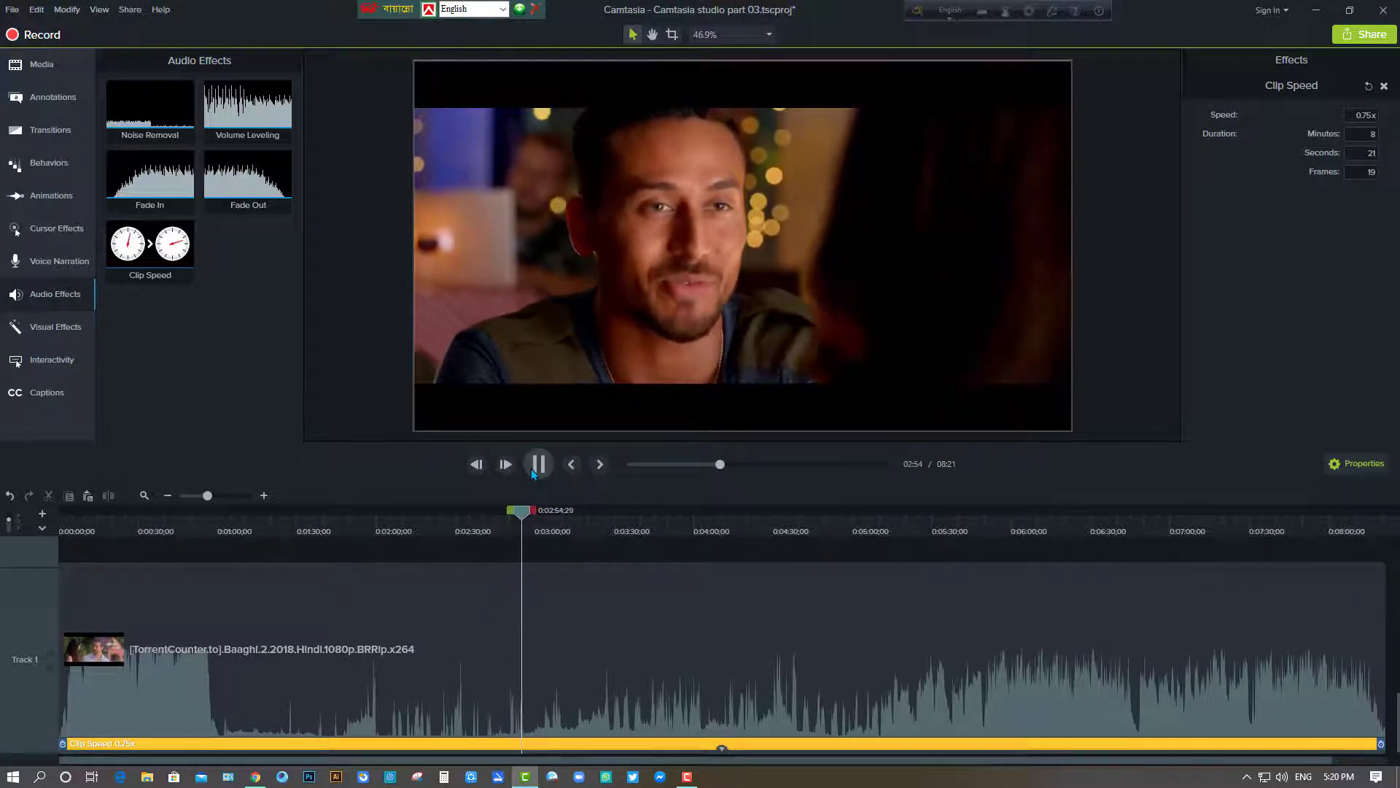
pyautogui.click(538, 464)
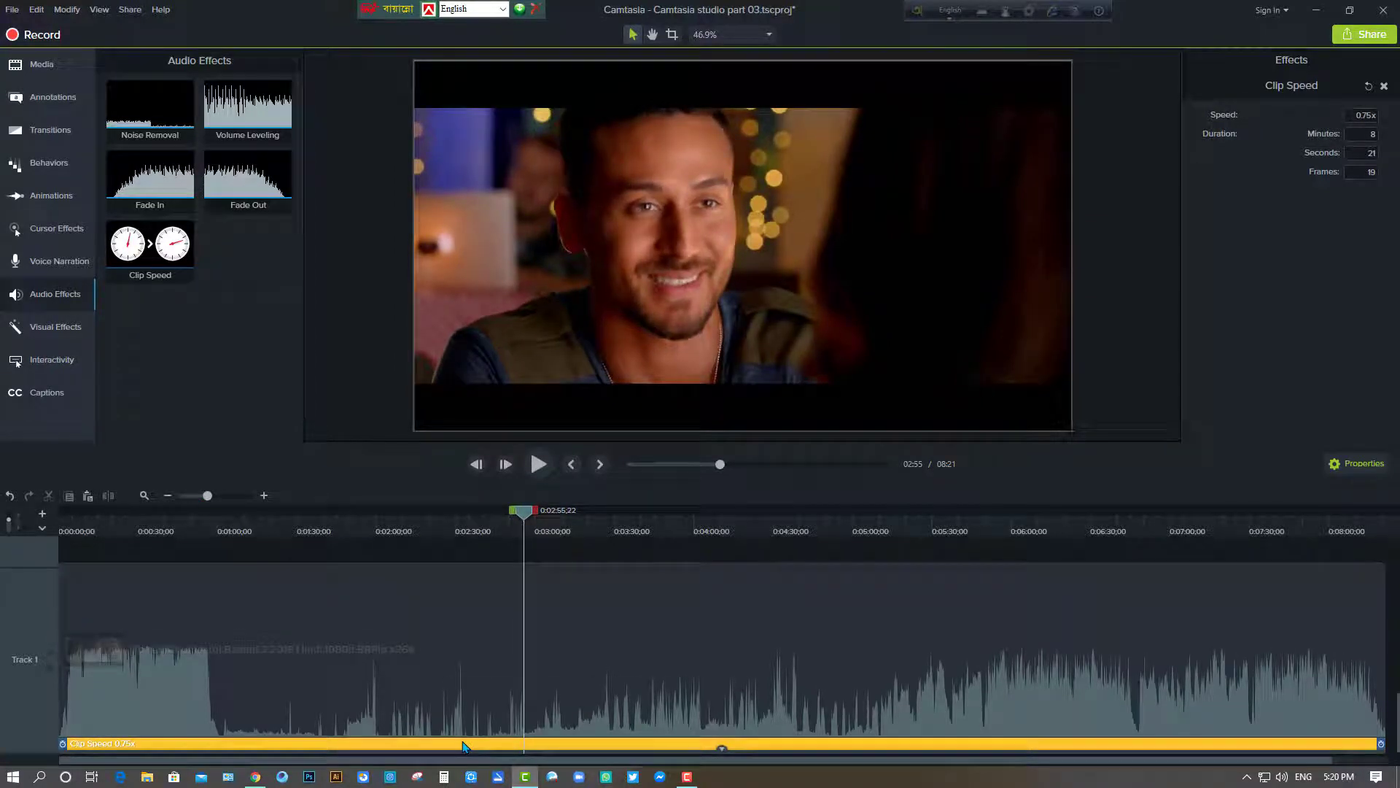
# Step: Delete the Clip Speed effect from the Track 1 clip and play it for about two seconds from 0:02:22;05
pyautogui.press('Delete')
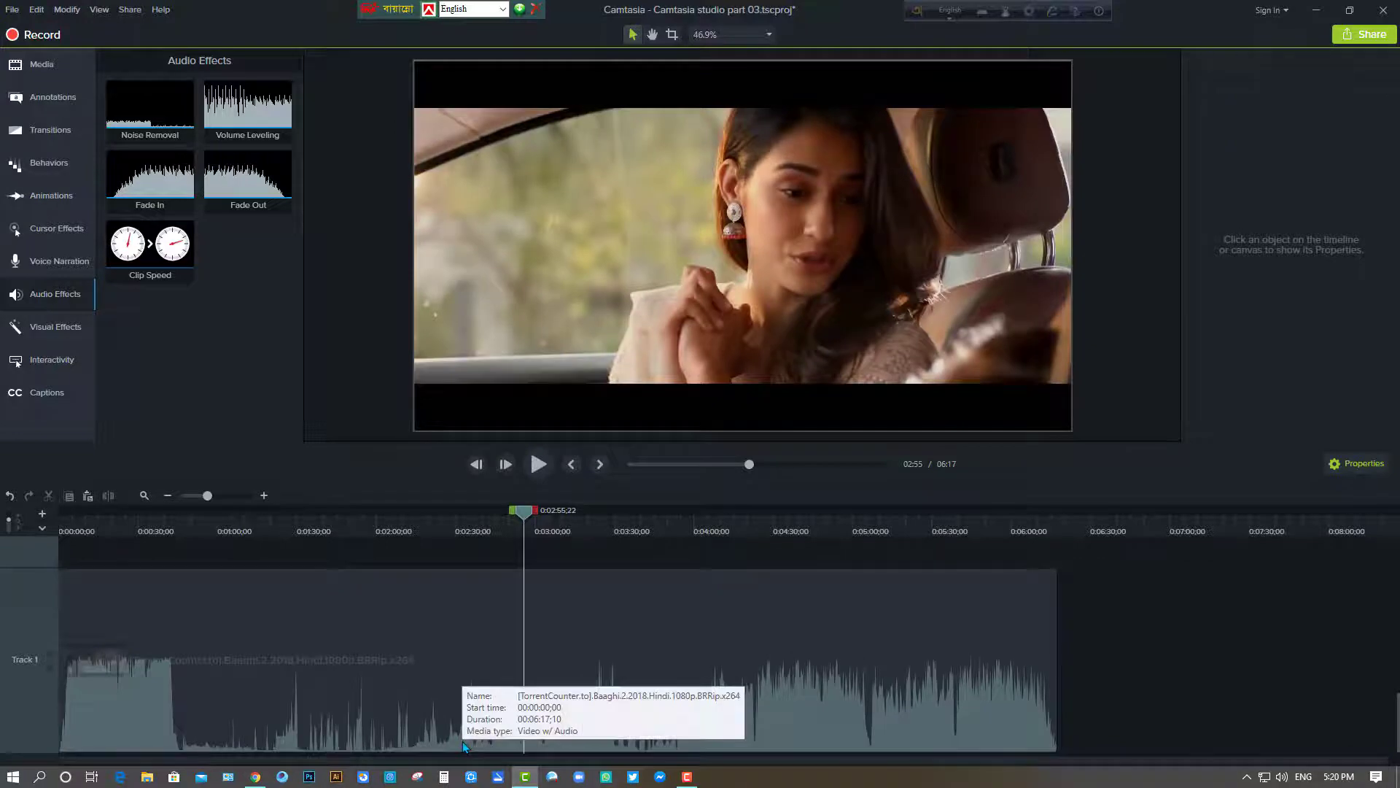
pyautogui.click(436, 541)
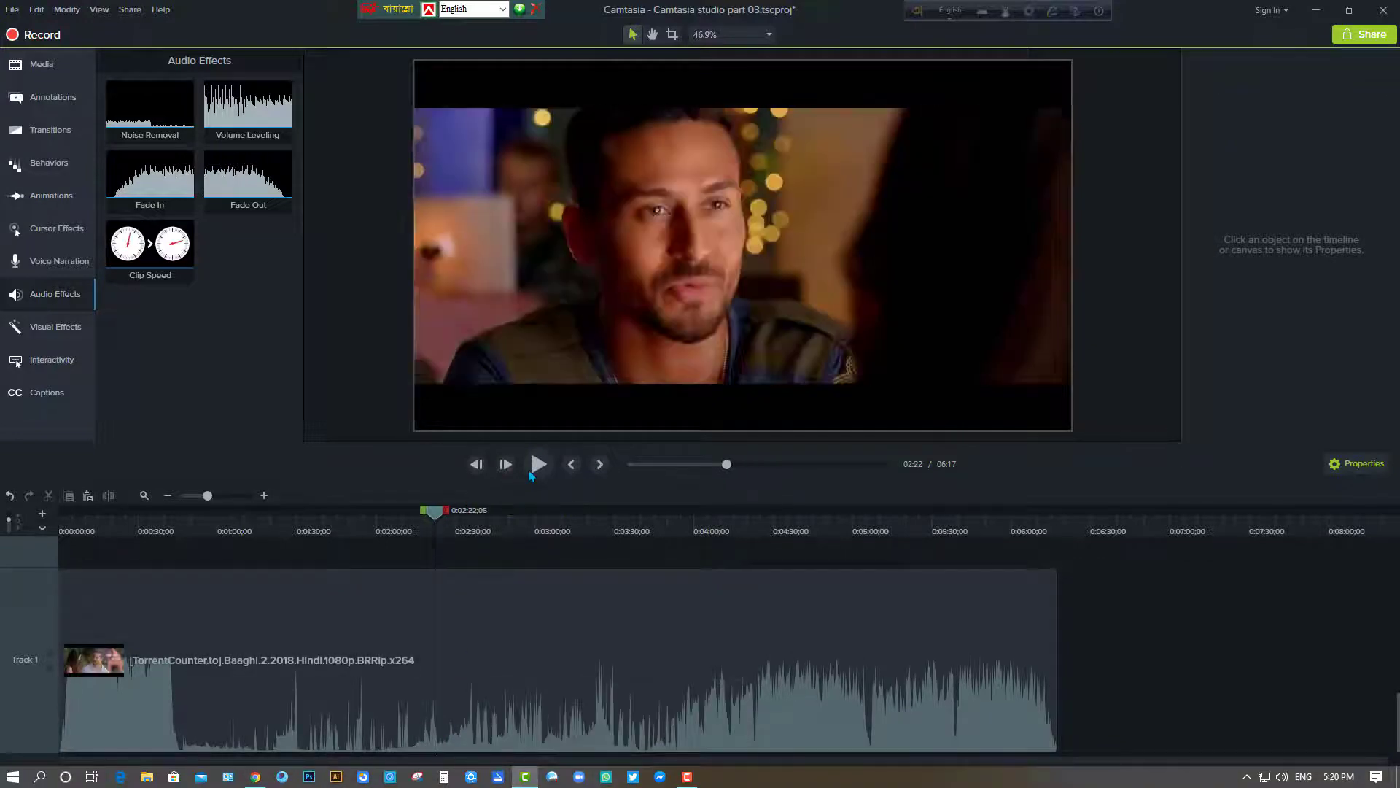
pyautogui.click(530, 474)
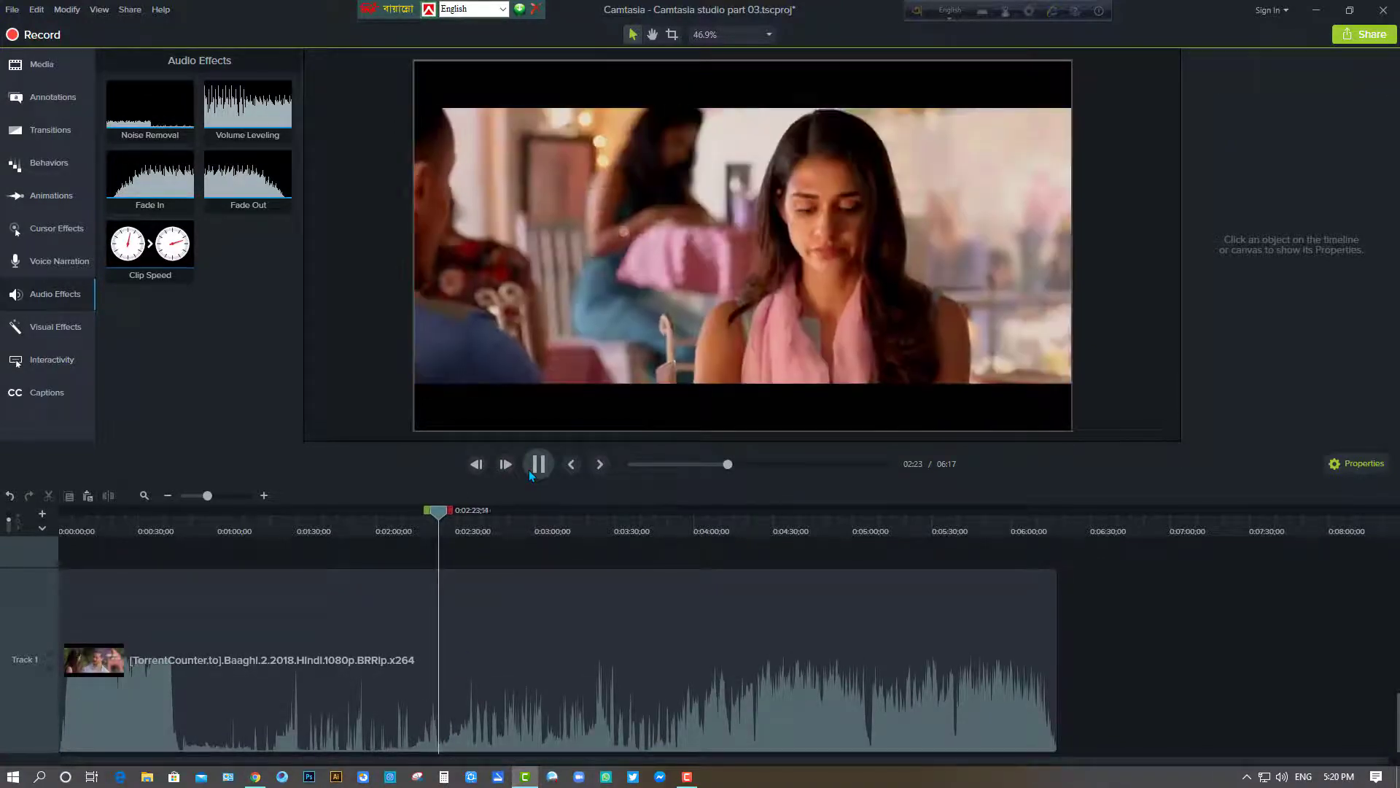
pyautogui.click(530, 474)
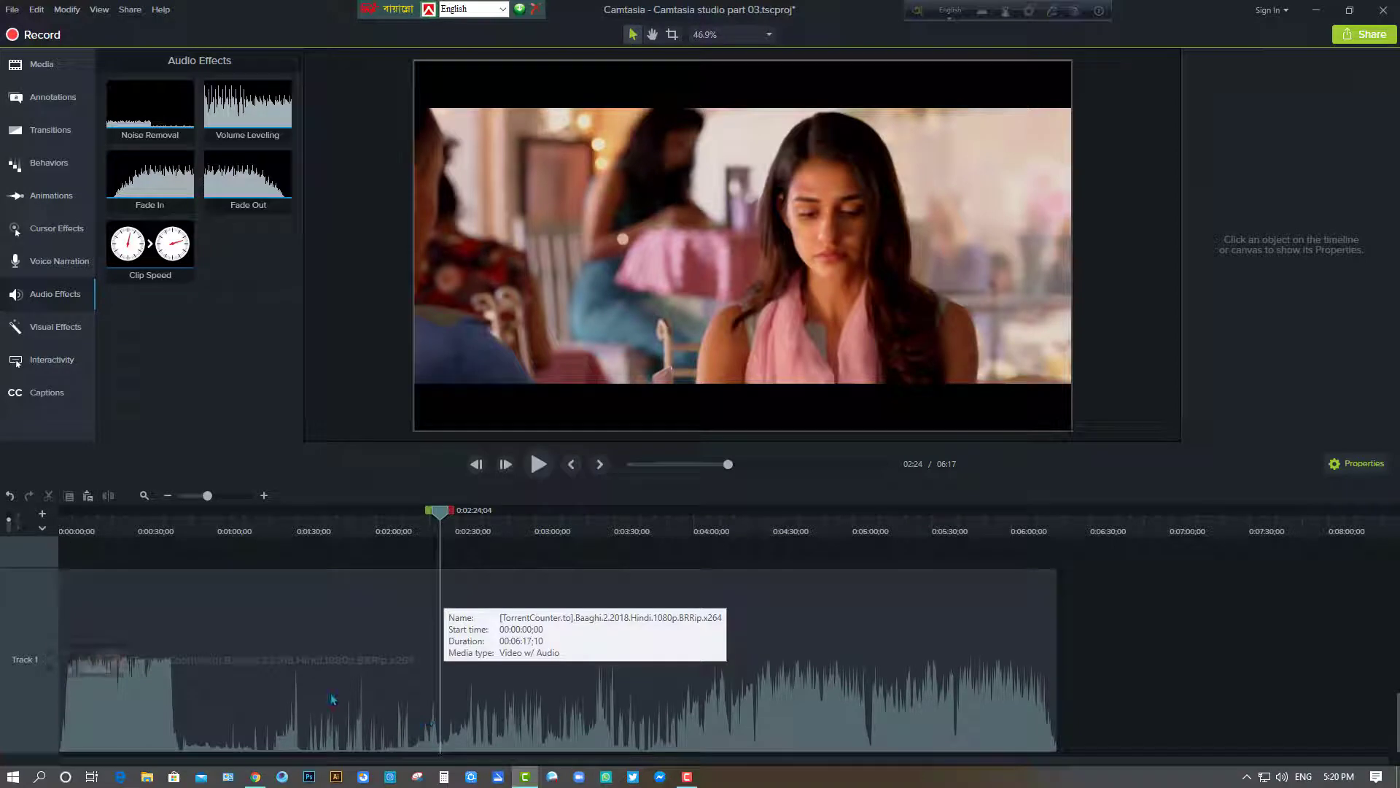
# Step: Turn on audio editing for the Track 1 clip so its volume line can be adjusted
pyautogui.click(291, 676)
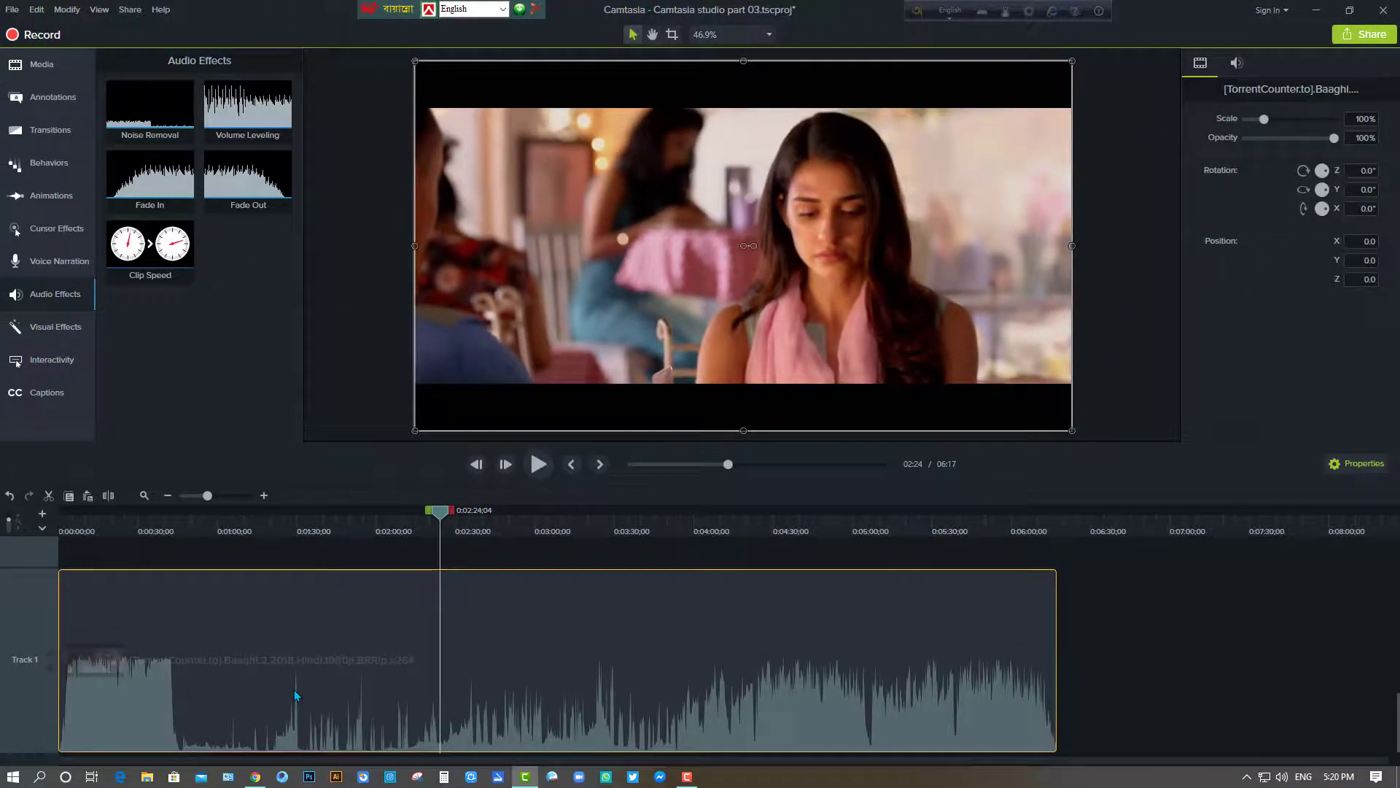
pyautogui.rightClick(295, 689)
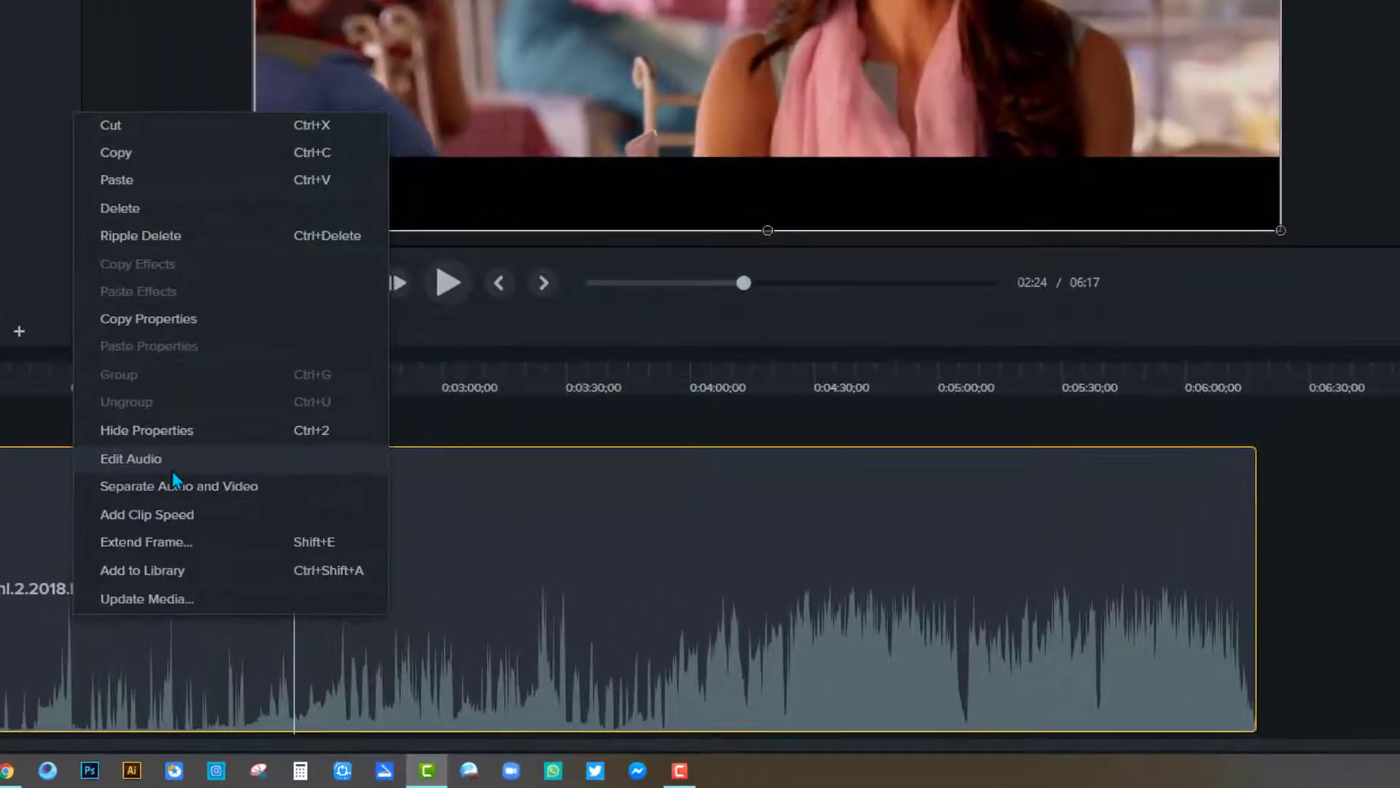
pyautogui.click(174, 470)
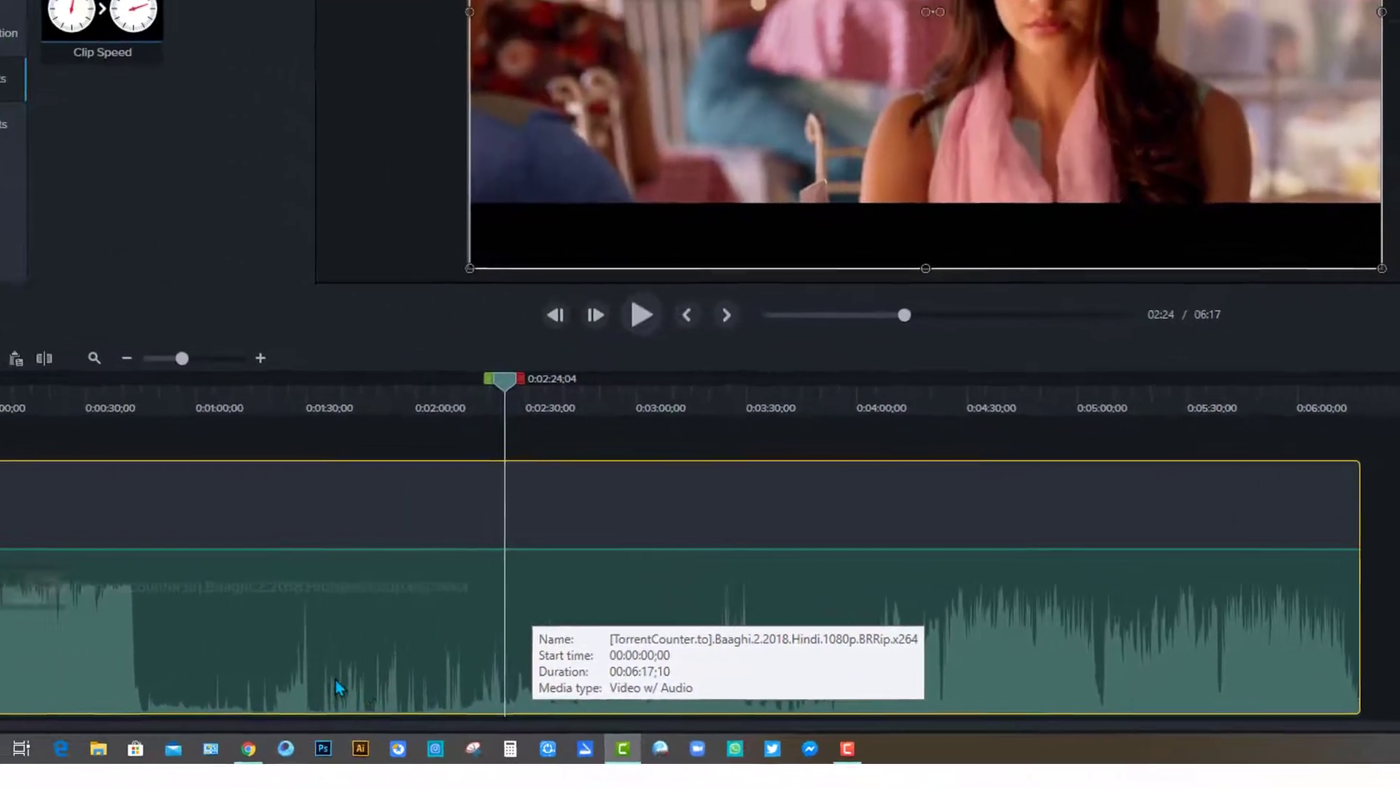
pyautogui.rightClick(224, 550)
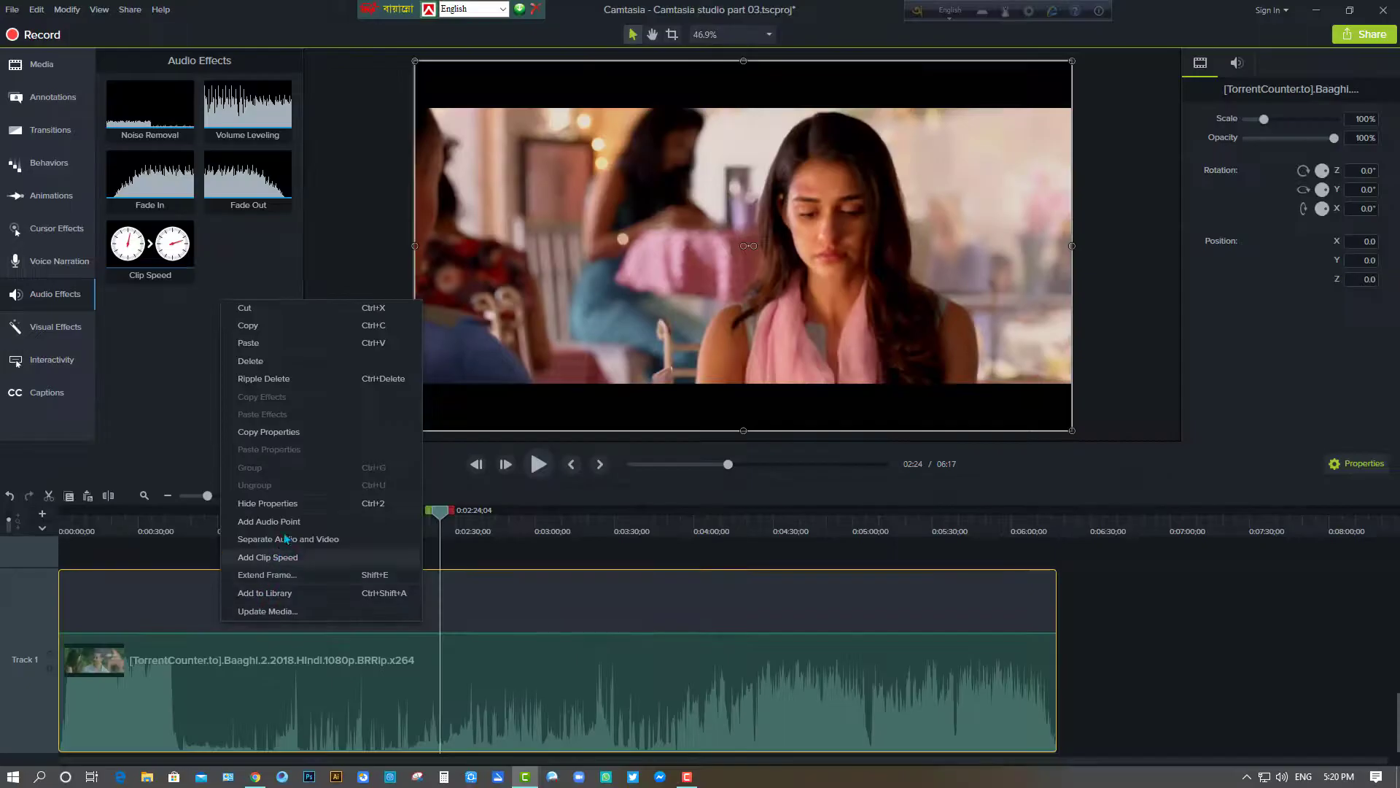
pyautogui.click(296, 396)
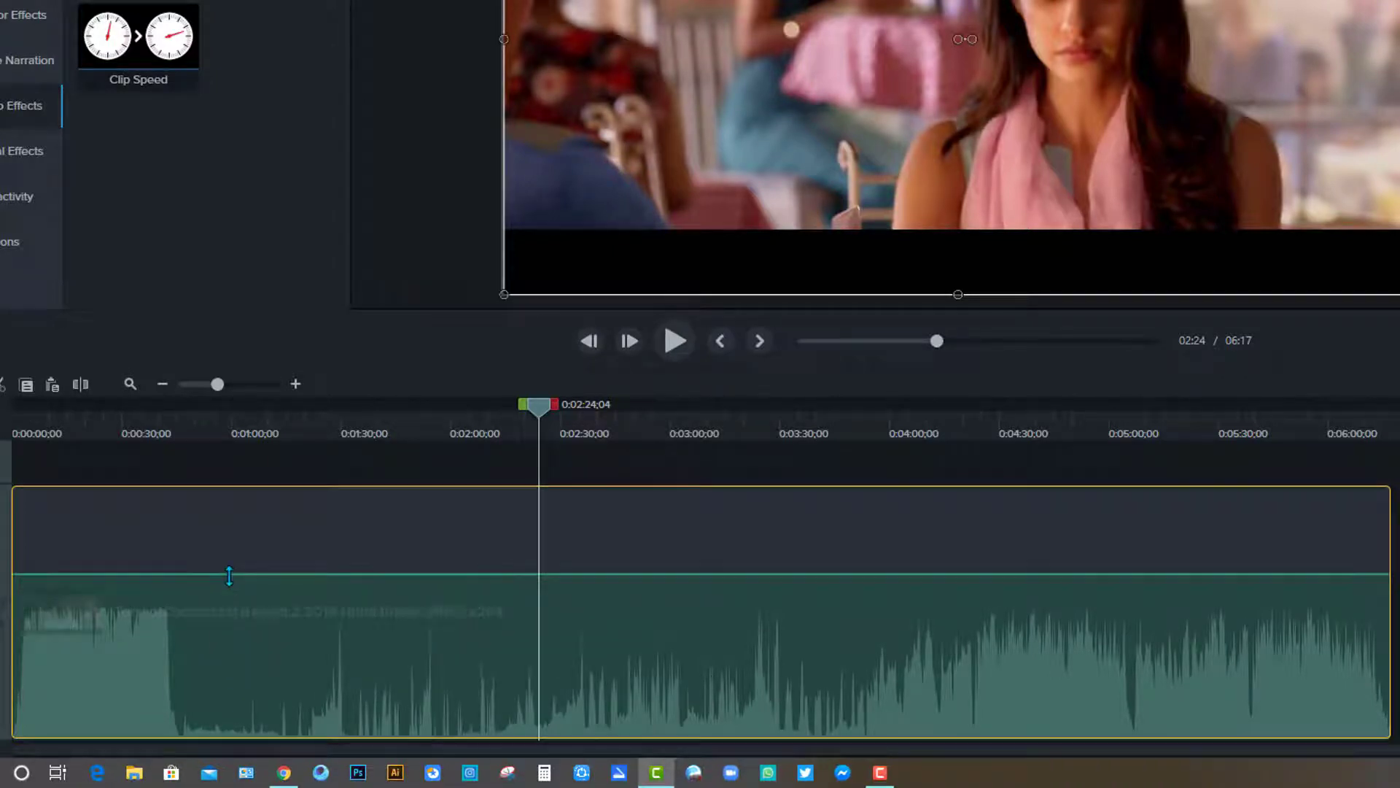
# Step: Add audio points on the Track 1 clip's volume line at about 0:00:59 and 0:01:33
pyautogui.doubleClick(229, 575)
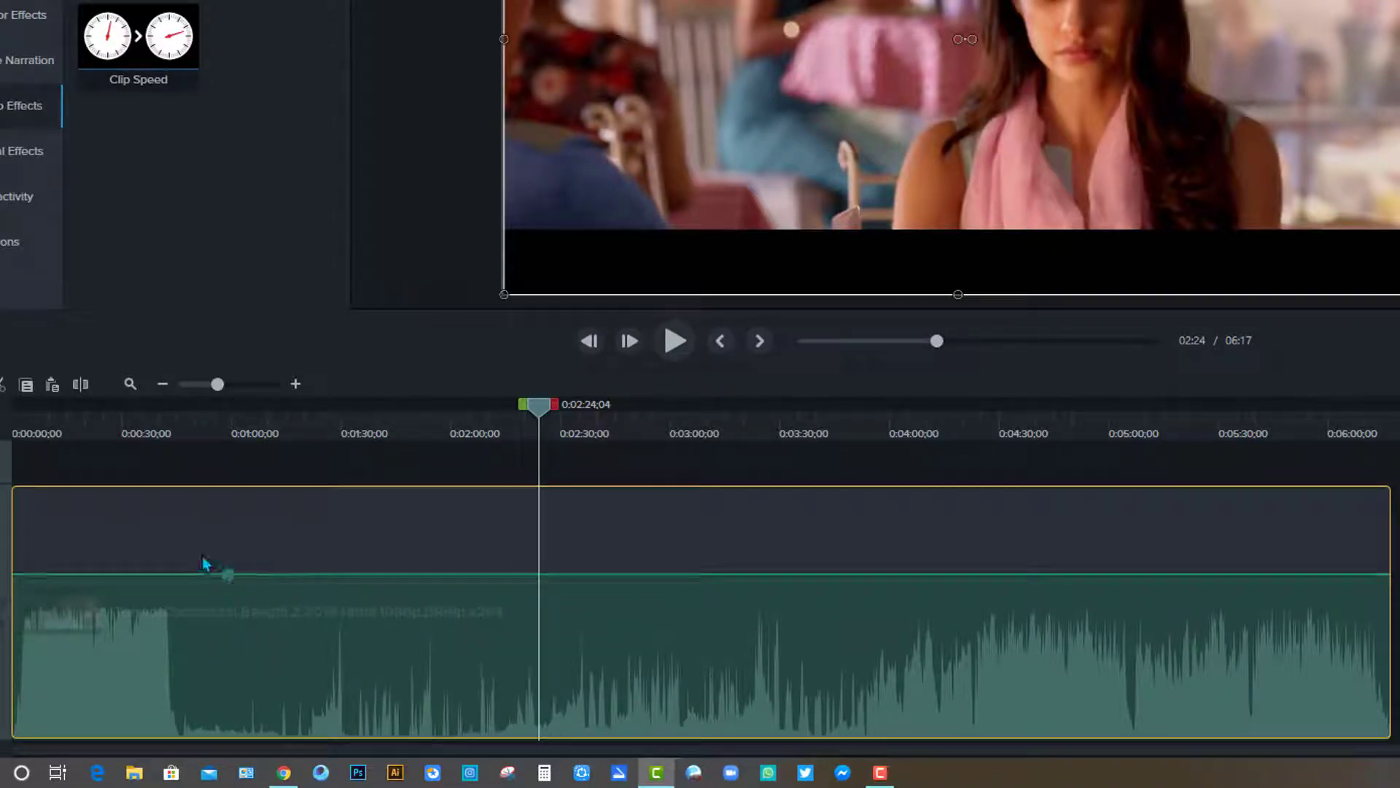
pyautogui.doubleClick(355, 574)
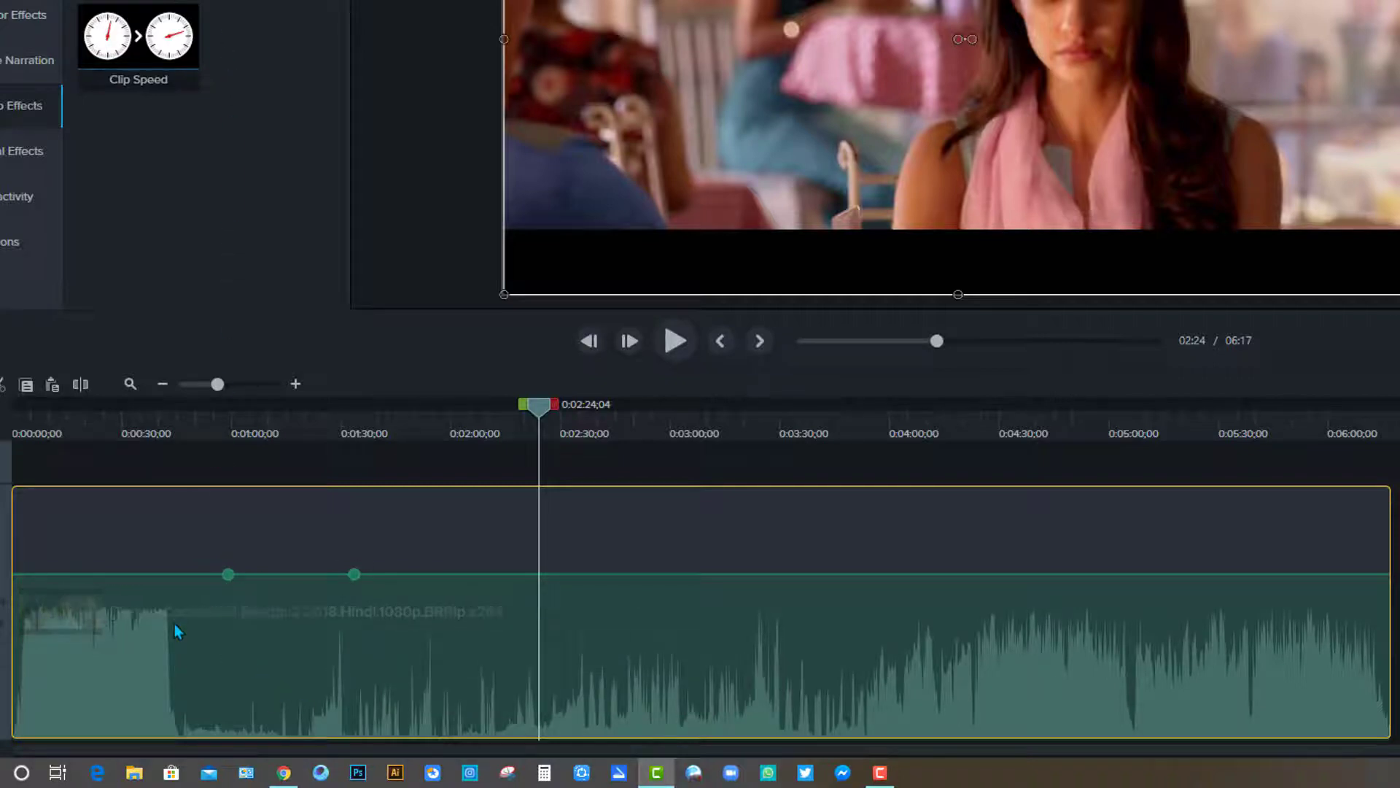
pyautogui.click(228, 575)
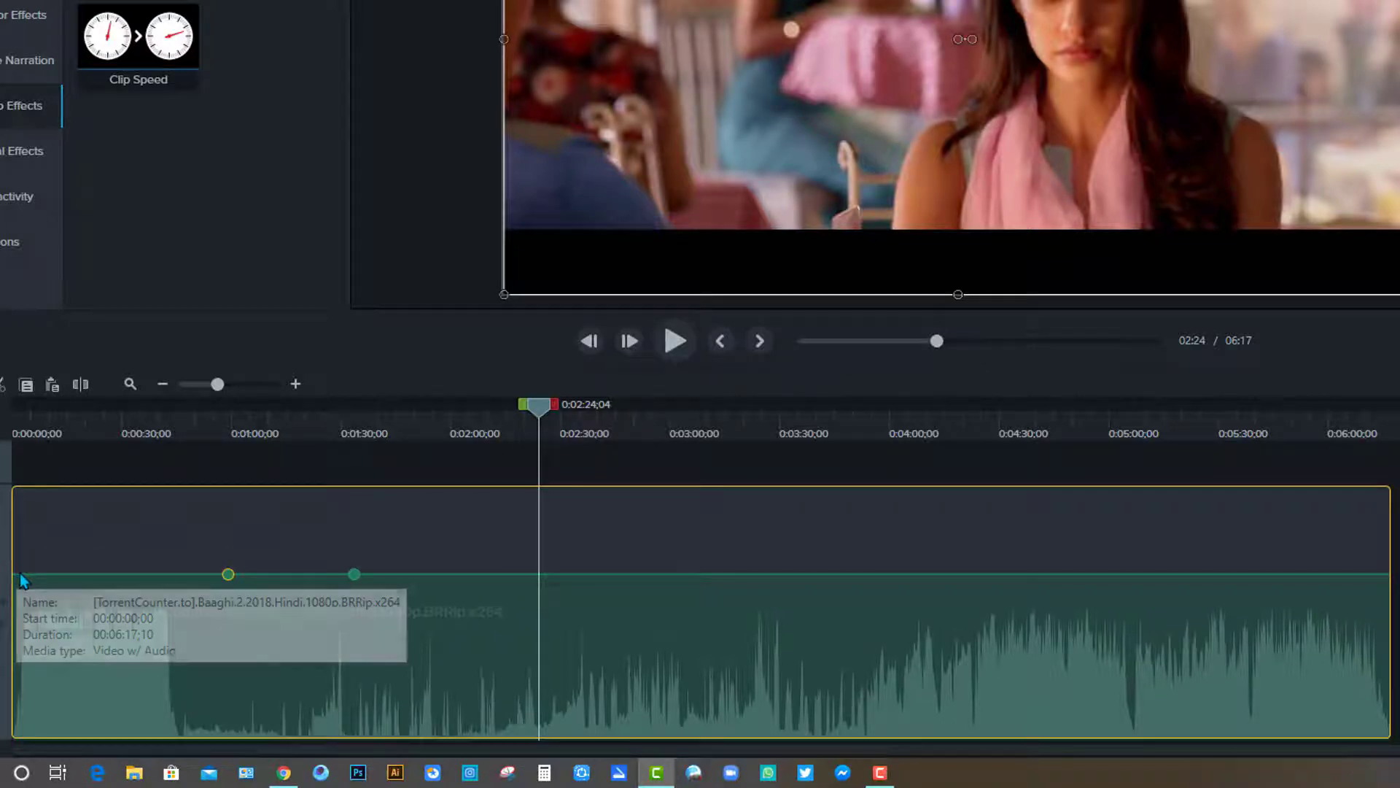
# Step: Add an audio point at the clip's start, try lowering it to silence for a gradual fade-in, and undo the lowering
pyautogui.click(17, 575)
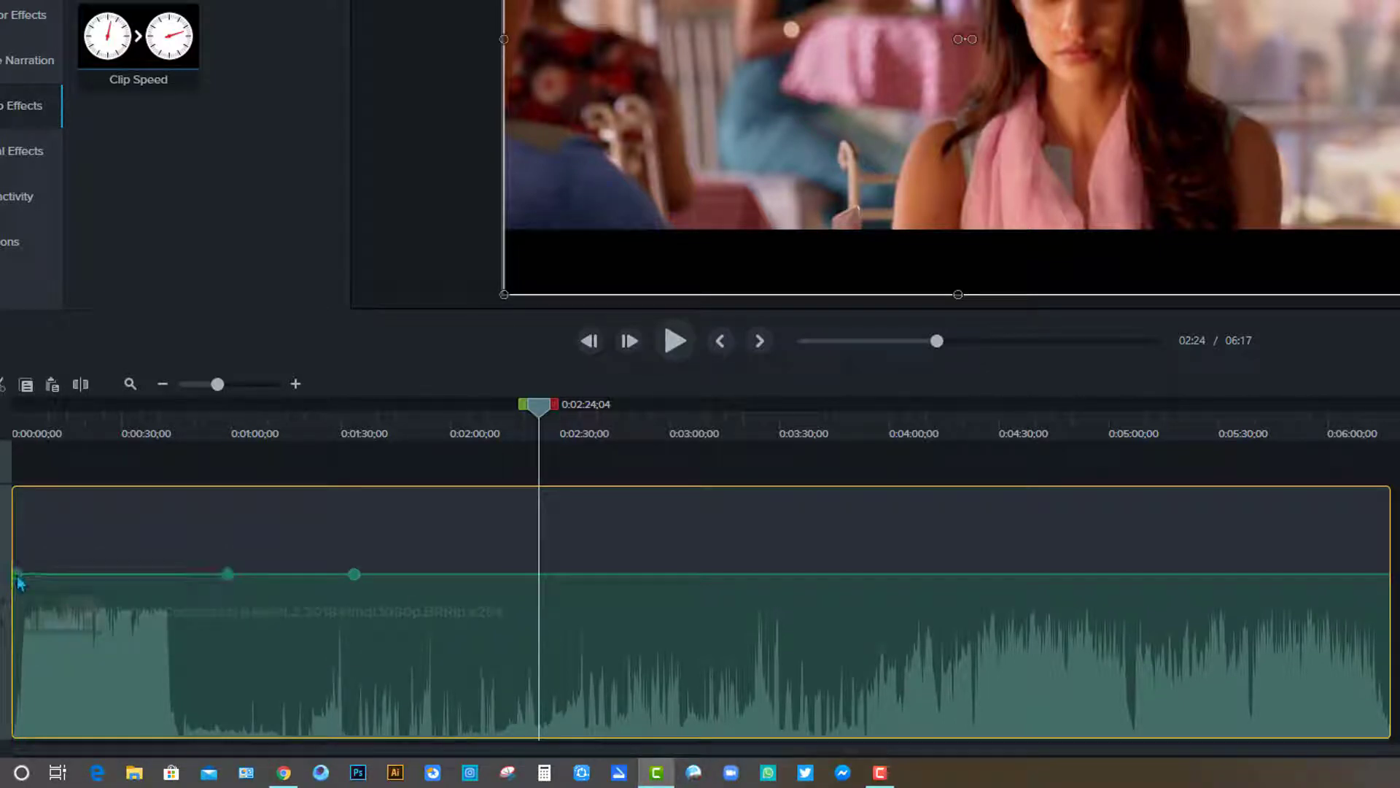
pyautogui.moveTo(17, 575); pyautogui.dragTo(16, 734)
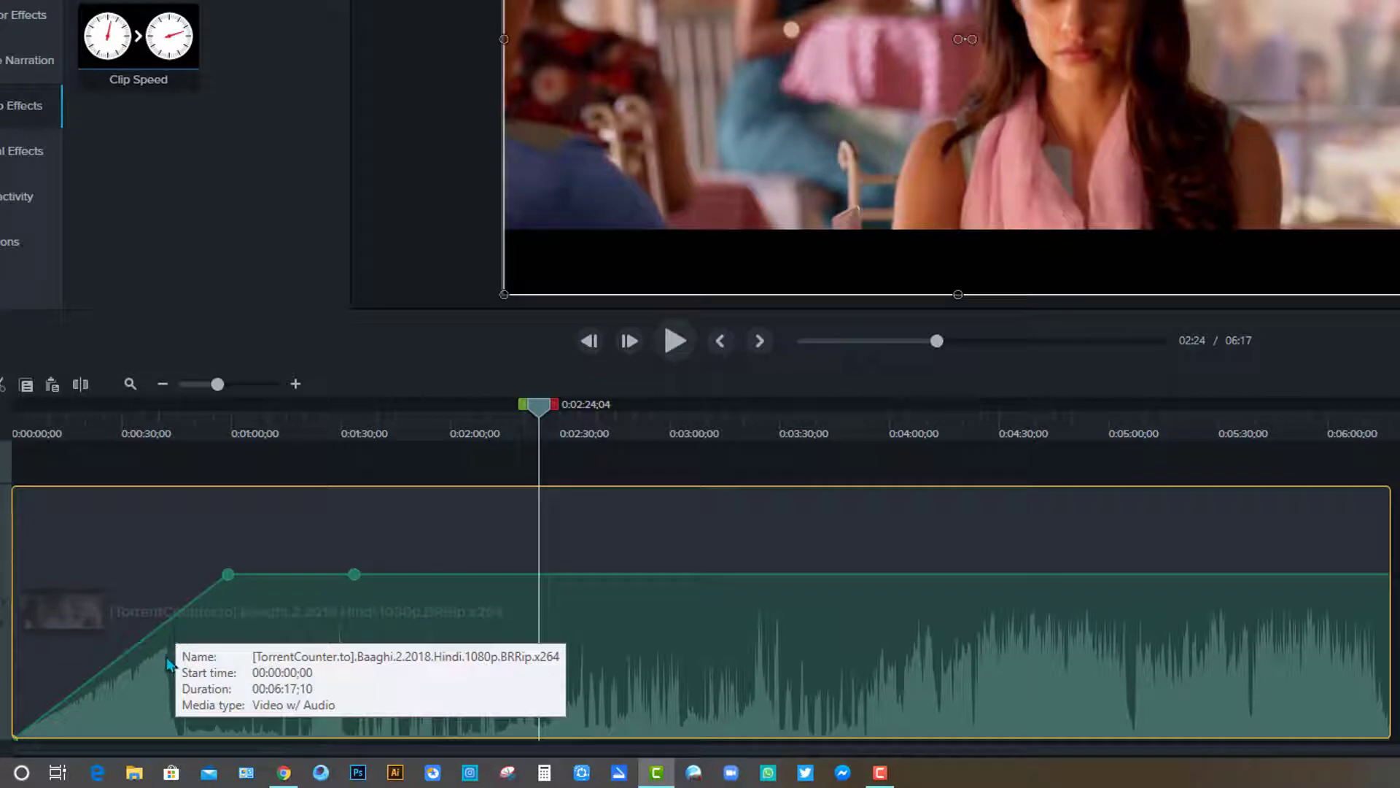
pyautogui.hotkey('ctrl', 'z')
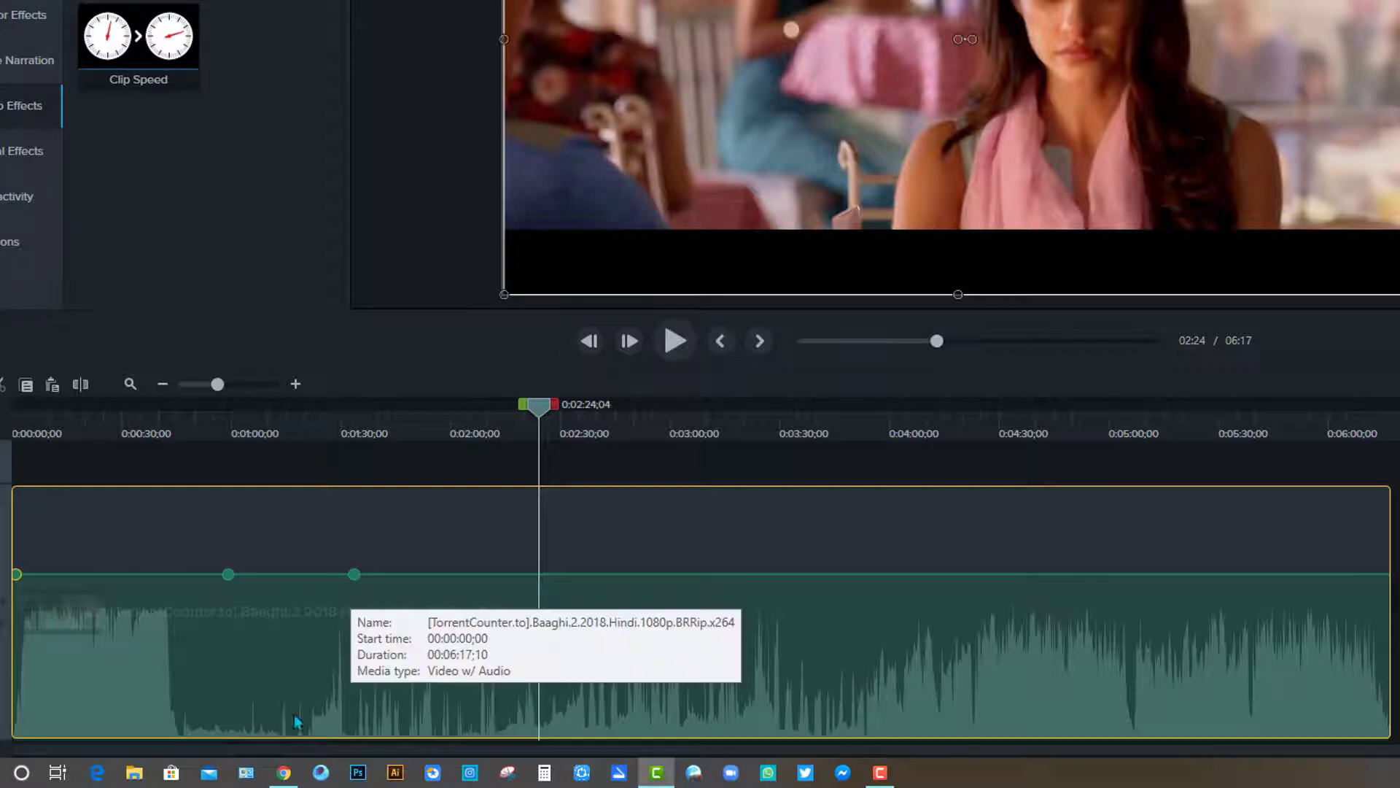
# Step: Add audio points just outside the middle pair, at about 0:00:56 and 0:01:36, and lower the volume between the inner points to 0%
pyautogui.click(308, 436)
pyautogui.click(248, 383)
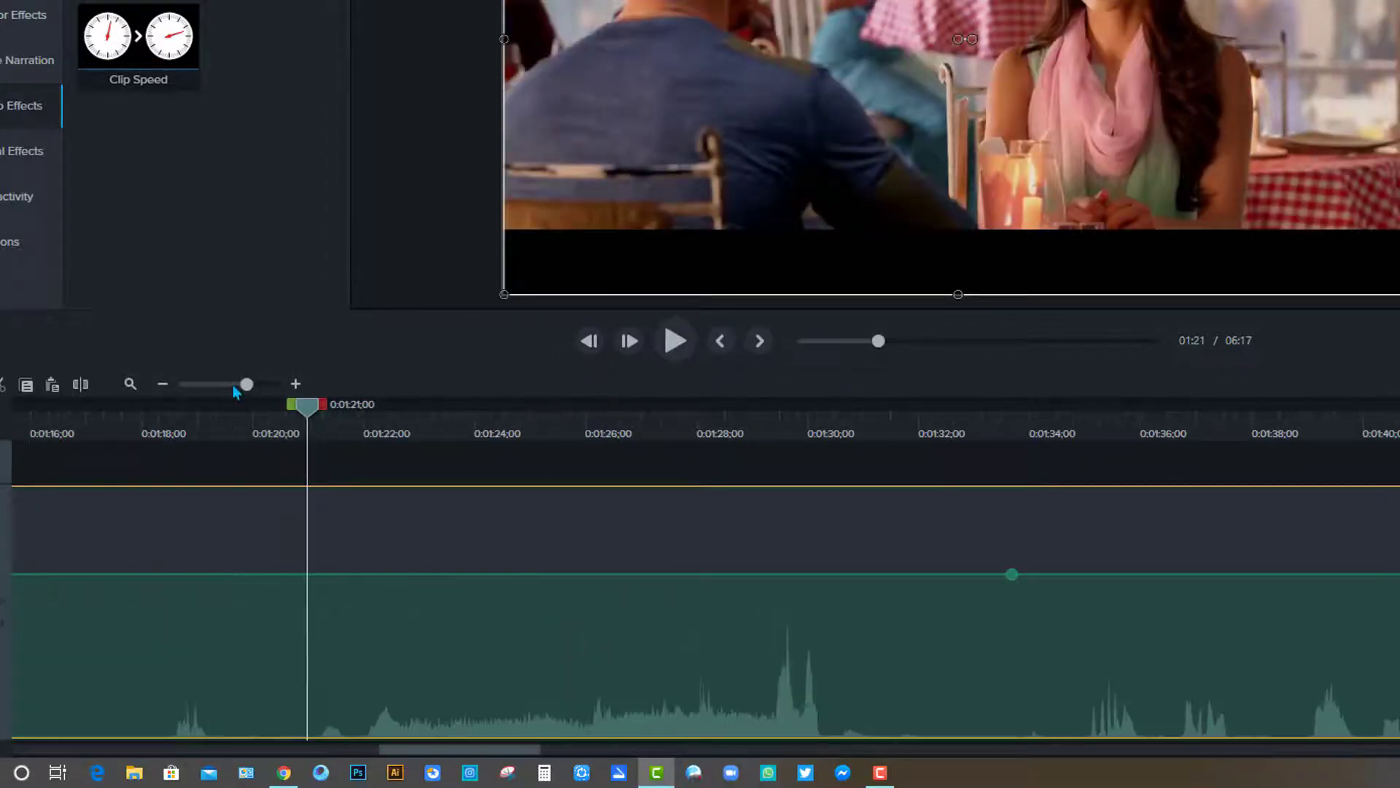
pyautogui.moveTo(233, 387); pyautogui.dragTo(220, 385)
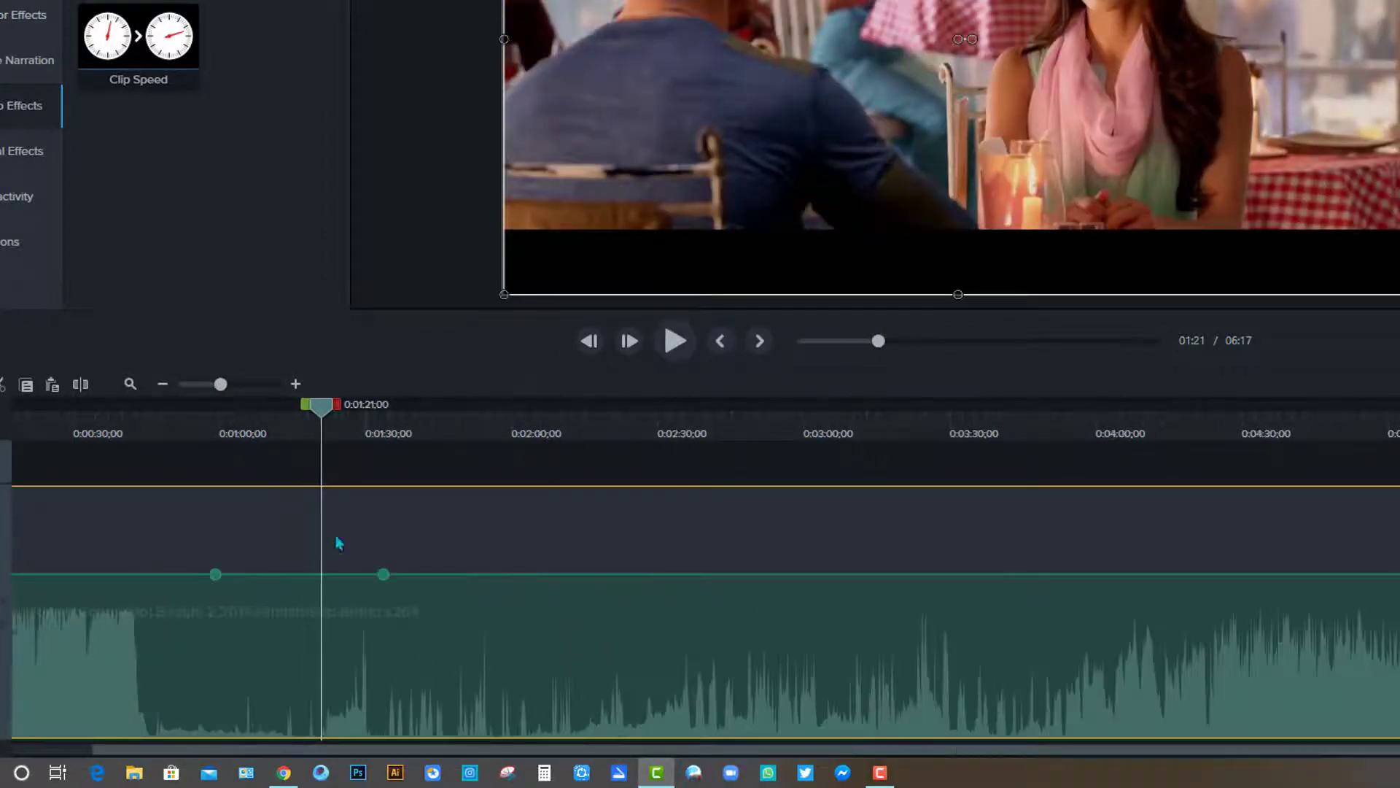
pyautogui.doubleClick(394, 574)
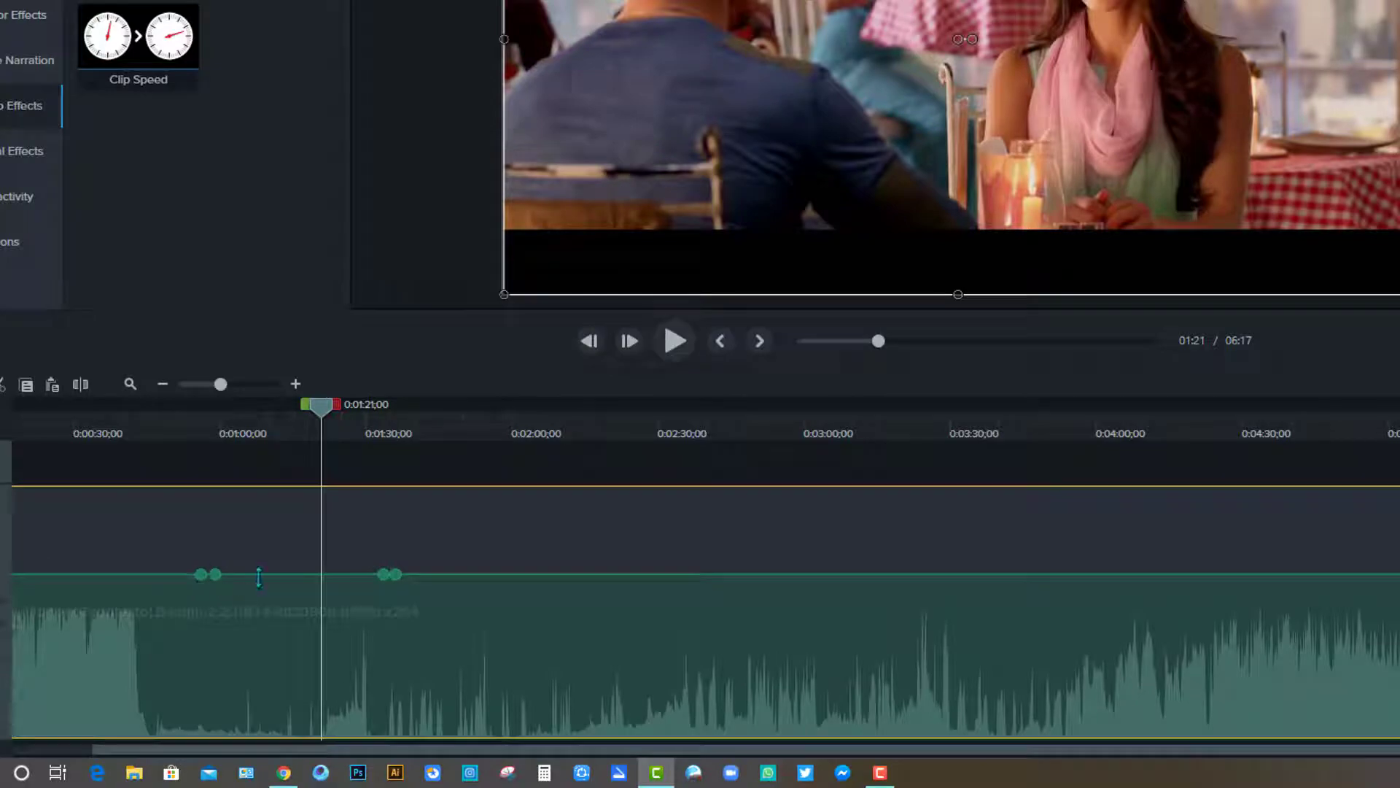
pyautogui.moveTo(261, 576); pyautogui.dragTo(254, 752)
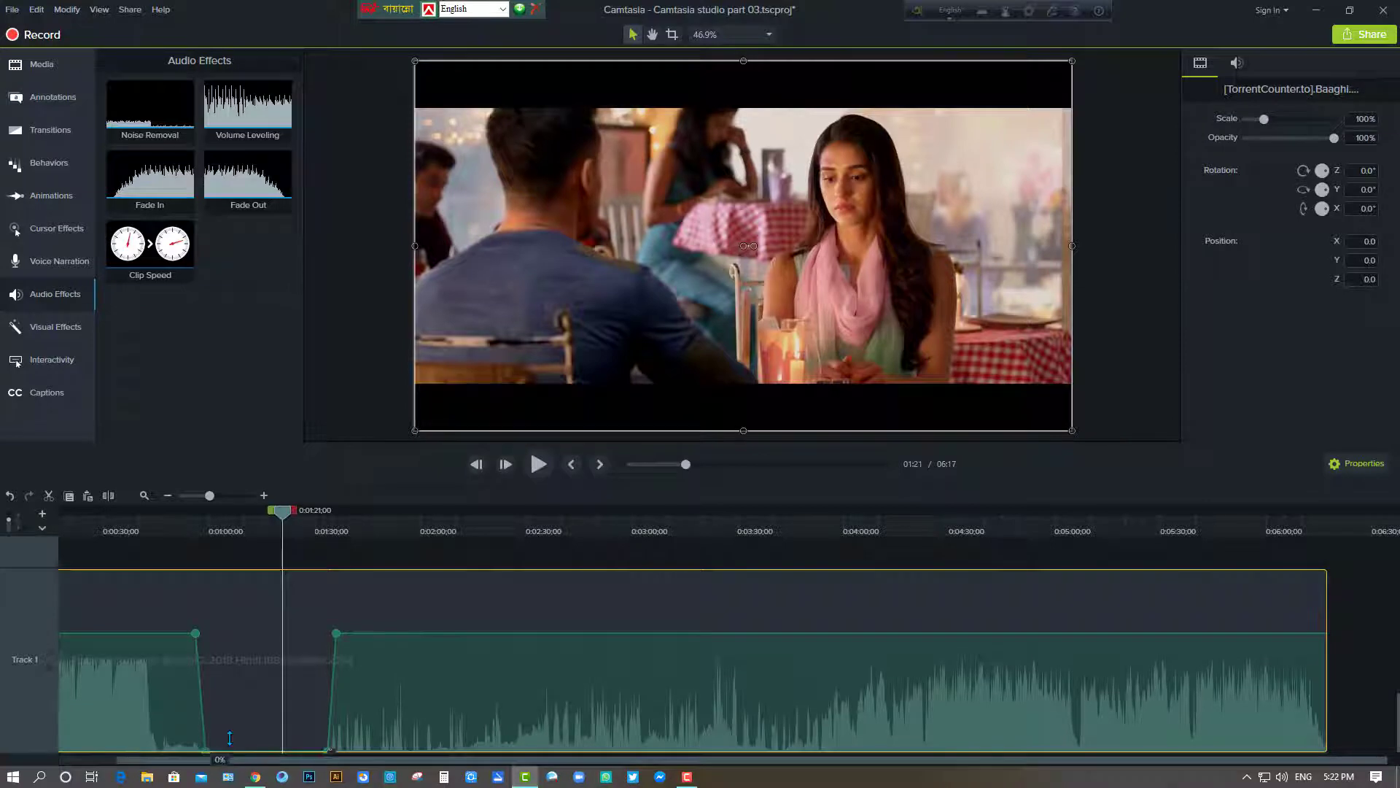
# Step: Raise the volume back up between the inner audio points, and undo the edits until all audio points on the Track 1 clip are gone
pyautogui.moveTo(243, 716); pyautogui.dragTo(236, 634)
pyautogui.hotkey('ctrl', 'z')
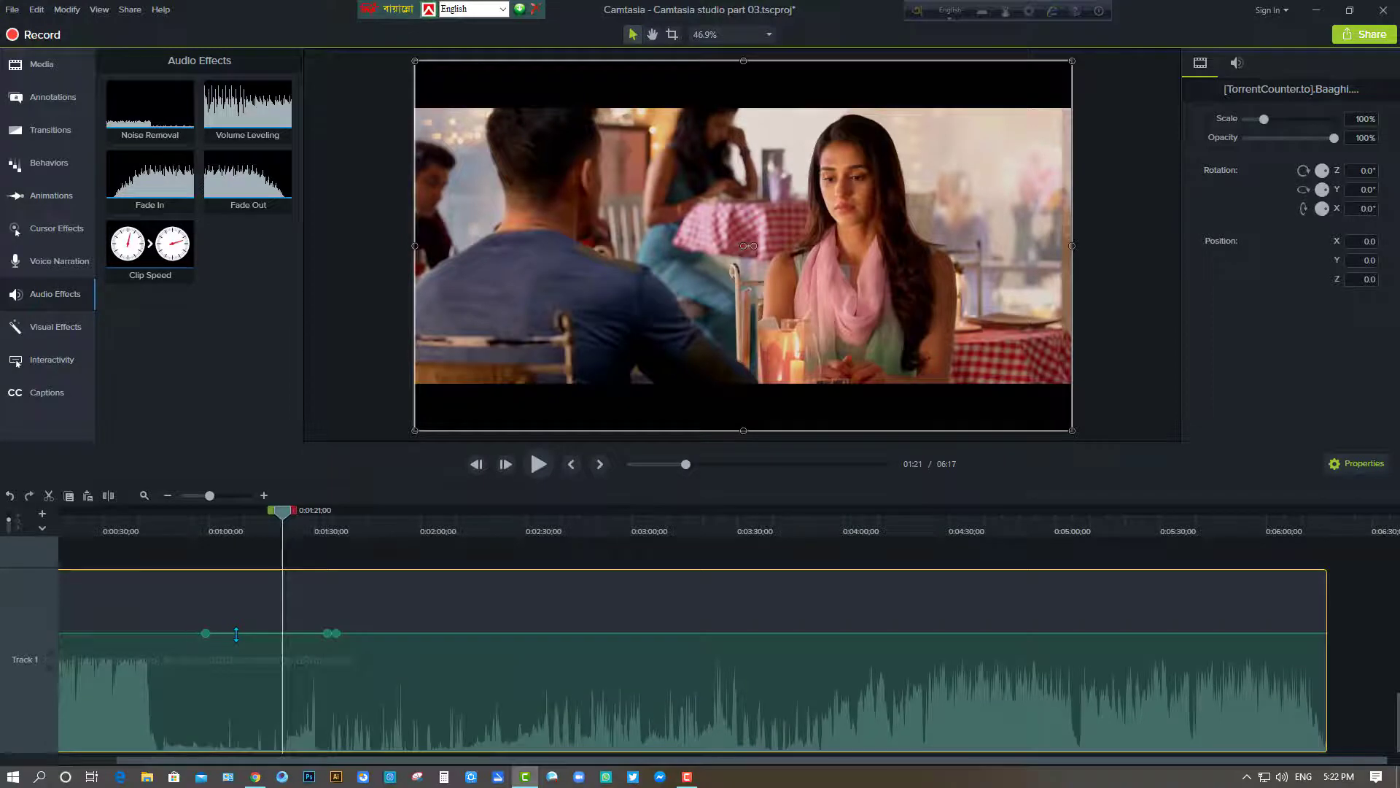
pyautogui.hotkey('ctrl', 'z')
pyautogui.hotkey('ctrl', 'z')
pyautogui.hotkey('ctrl', 'z')
pyautogui.moveTo(203, 497); pyautogui.dragTo(202, 498)
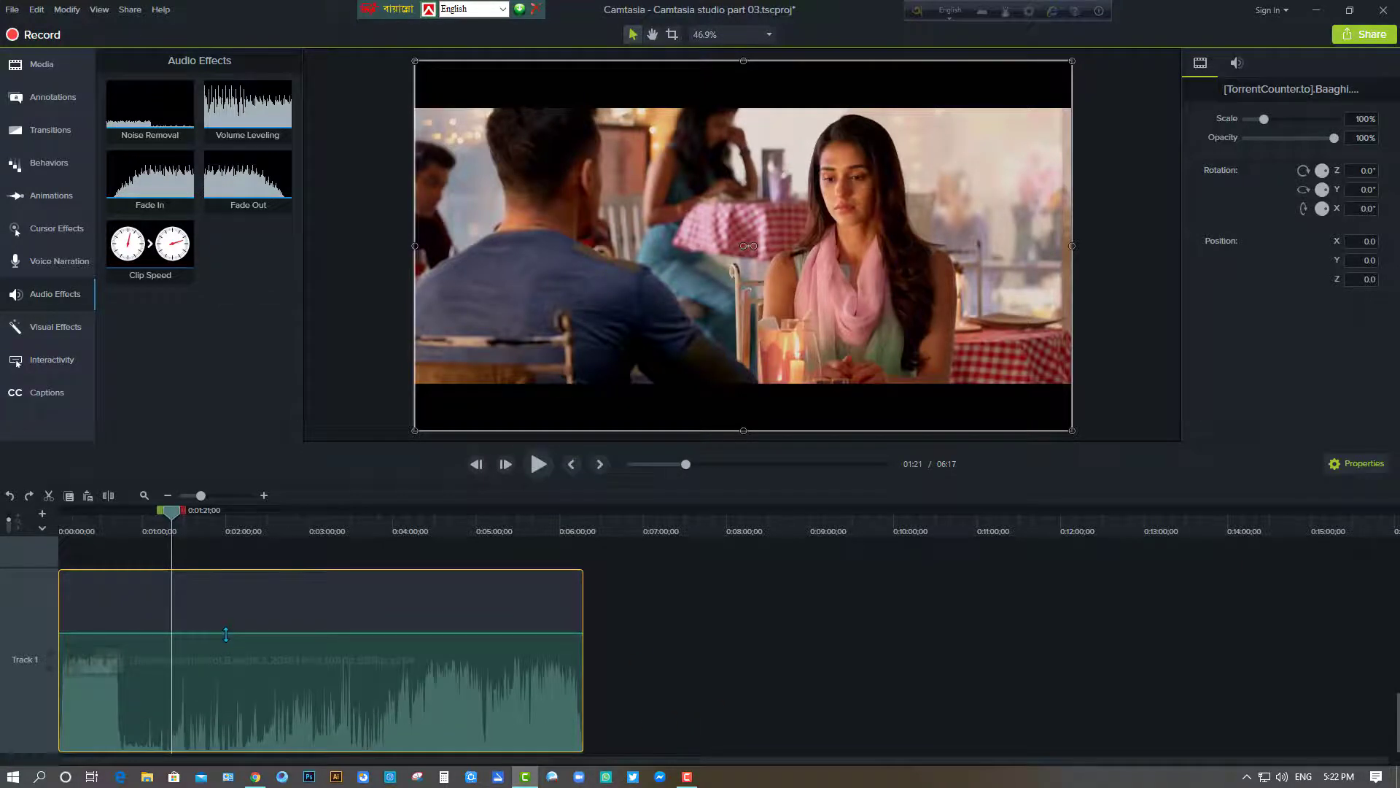
# Step: Raise the volume line of the whole Track 1 clip to the maximum, lower it to slightly above the original level, and move the playhead to about 0:01:31
pyautogui.moveTo(226, 635); pyautogui.dragTo(250, 548)
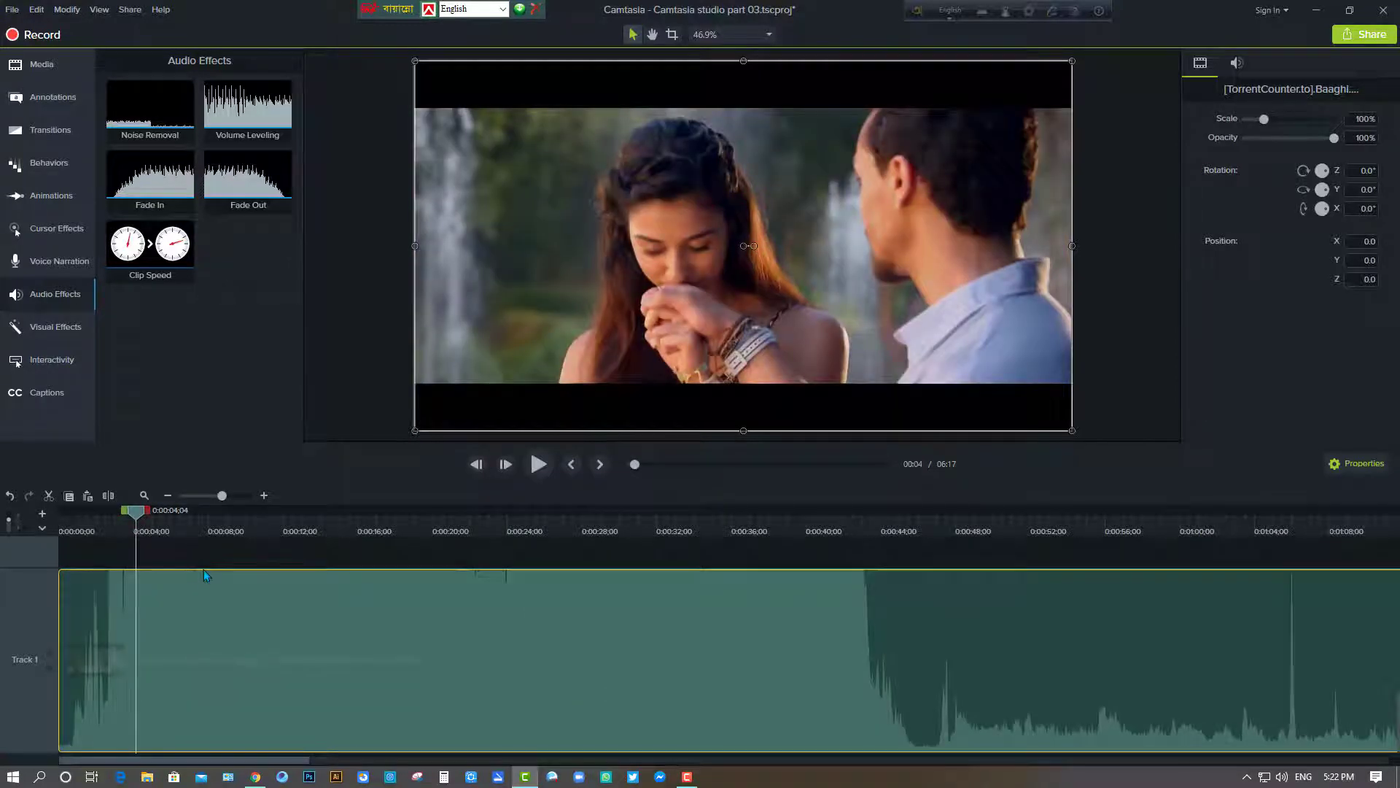
pyautogui.moveTo(203, 571); pyautogui.dragTo(189, 554)
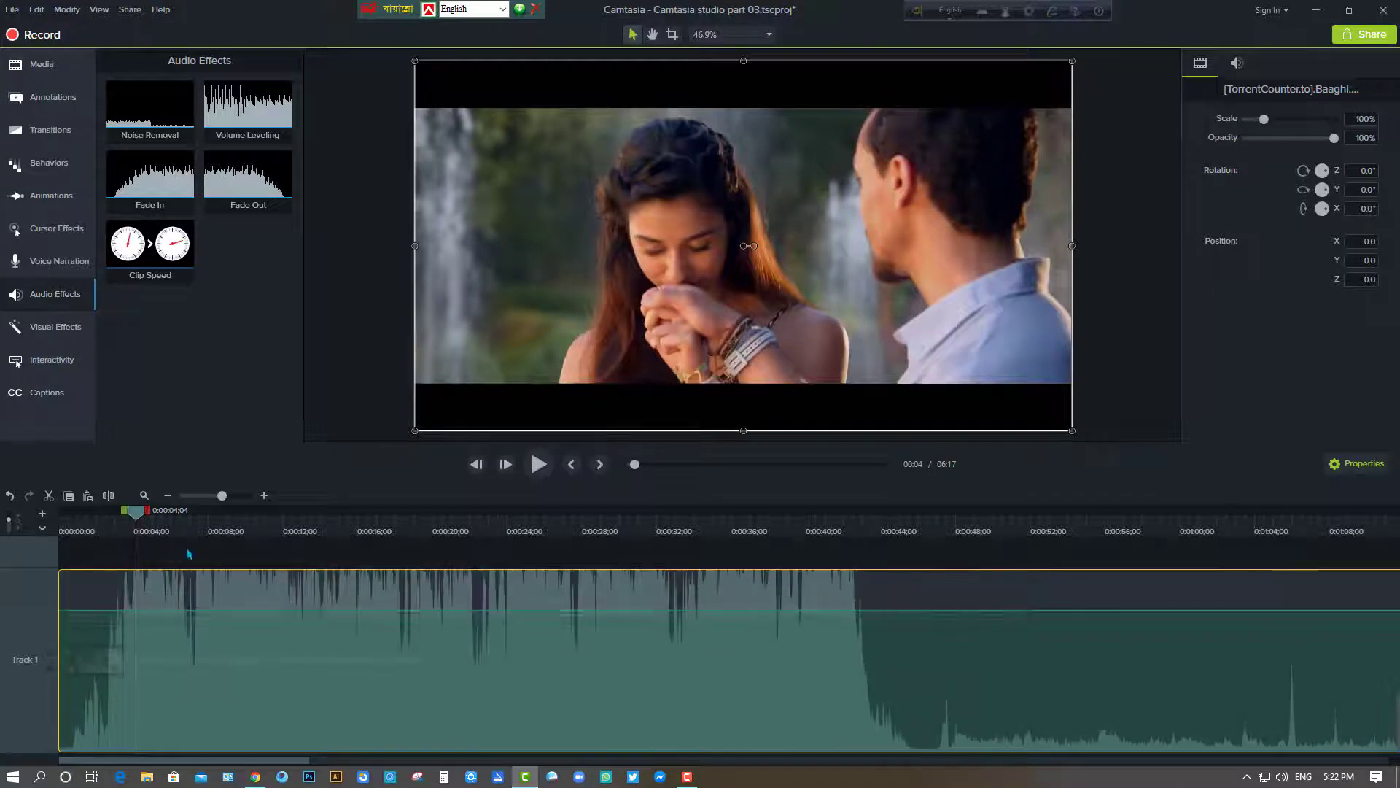
pyautogui.click(213, 502)
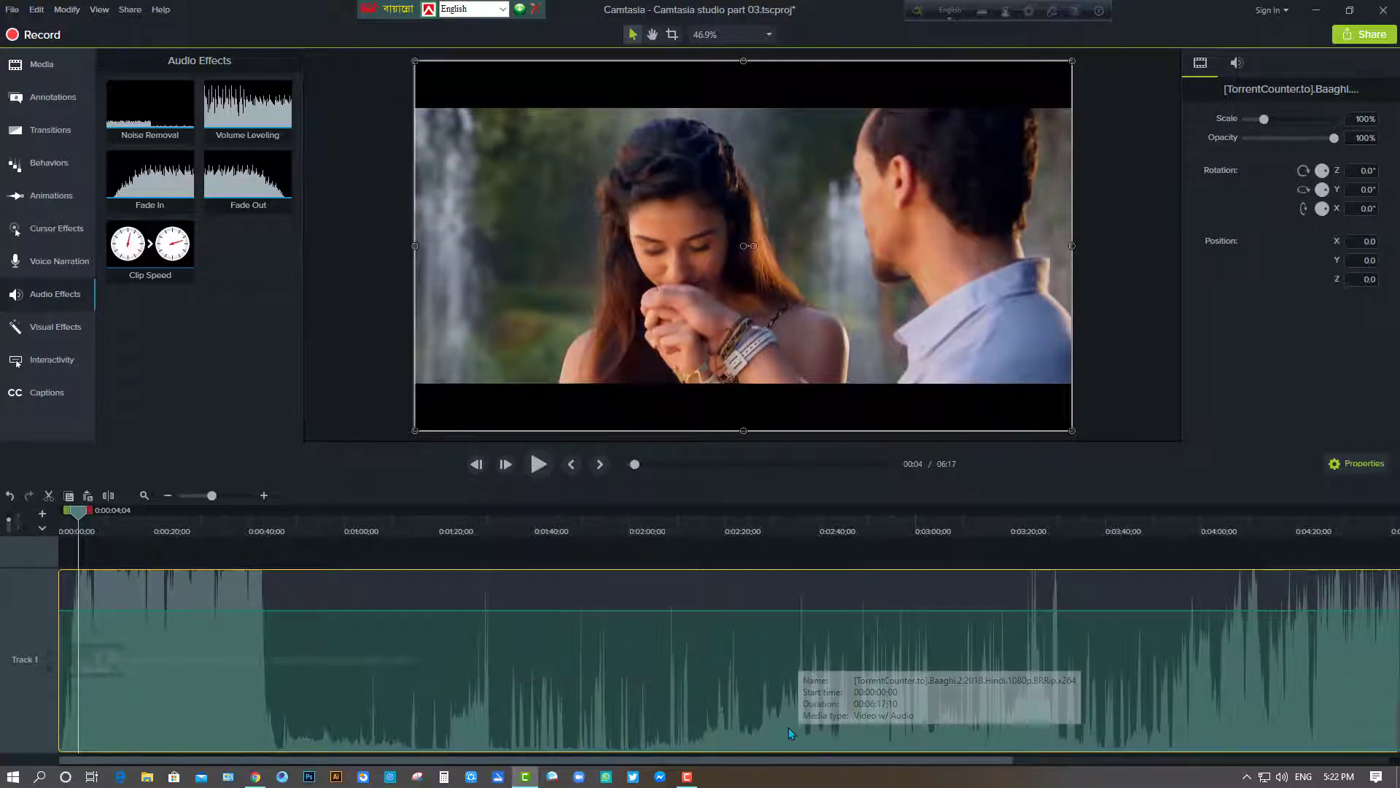
pyautogui.click(493, 529)
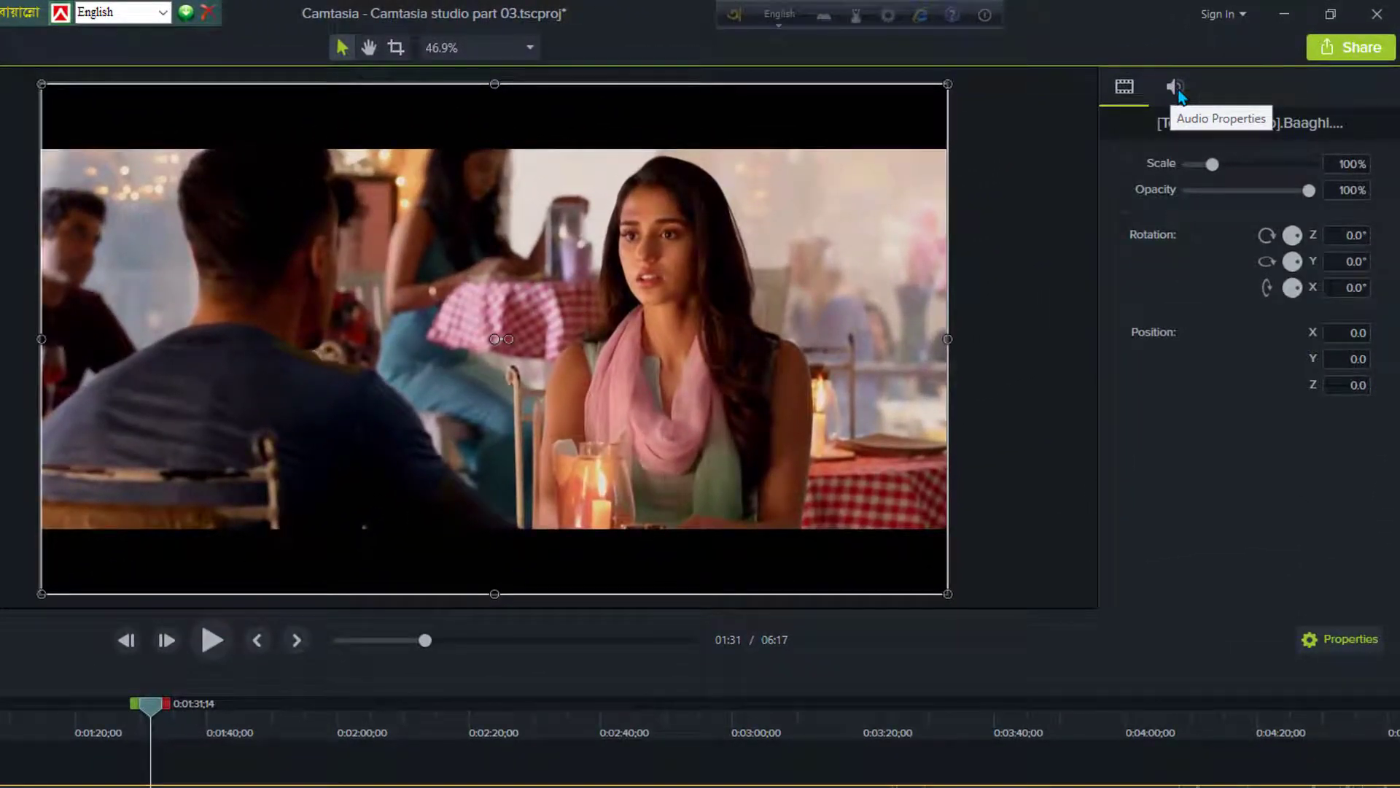
# Step: Open the Track 1 clip's audio properties, try a gain of 150%, and set the gain to 90%
pyautogui.click(1175, 87)
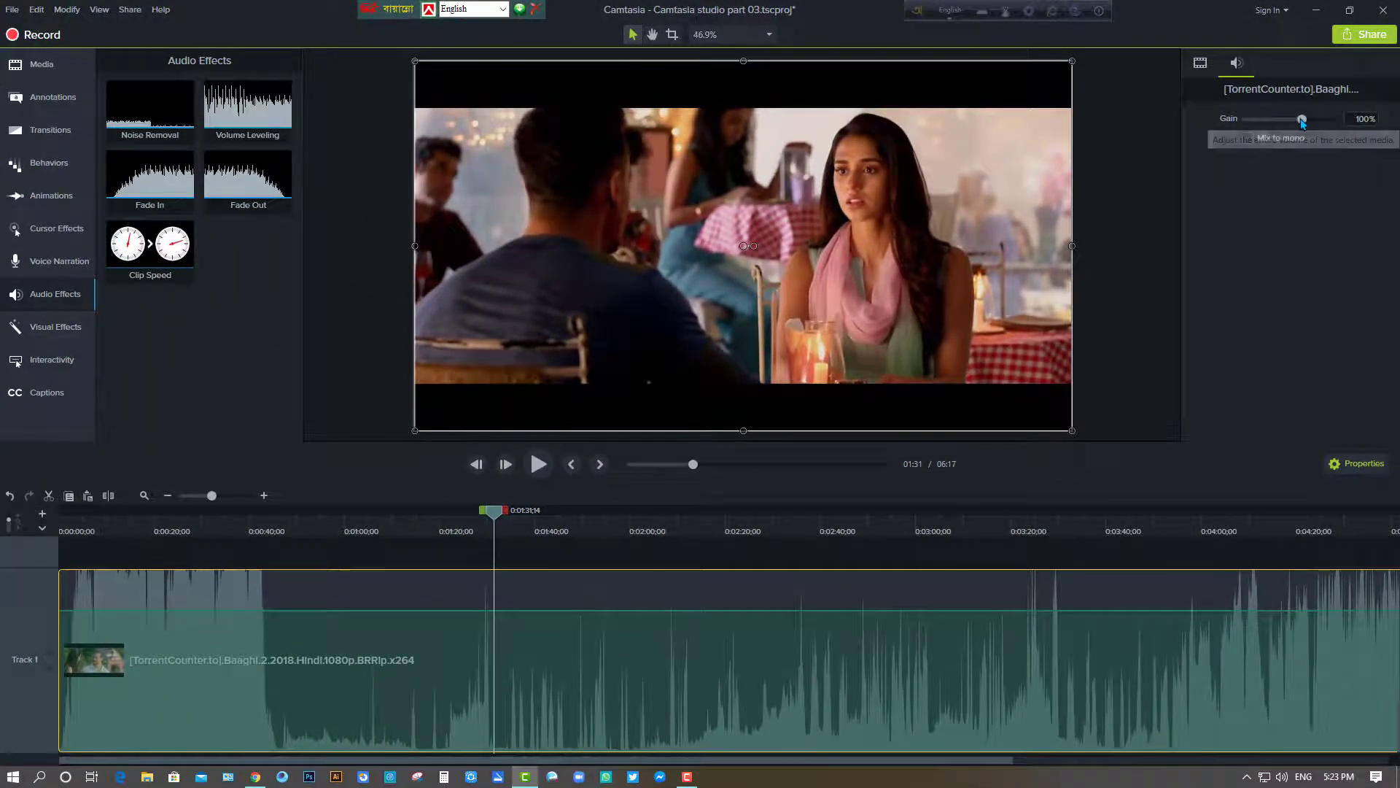
pyautogui.moveTo(1302, 119); pyautogui.dragTo(1315, 119)
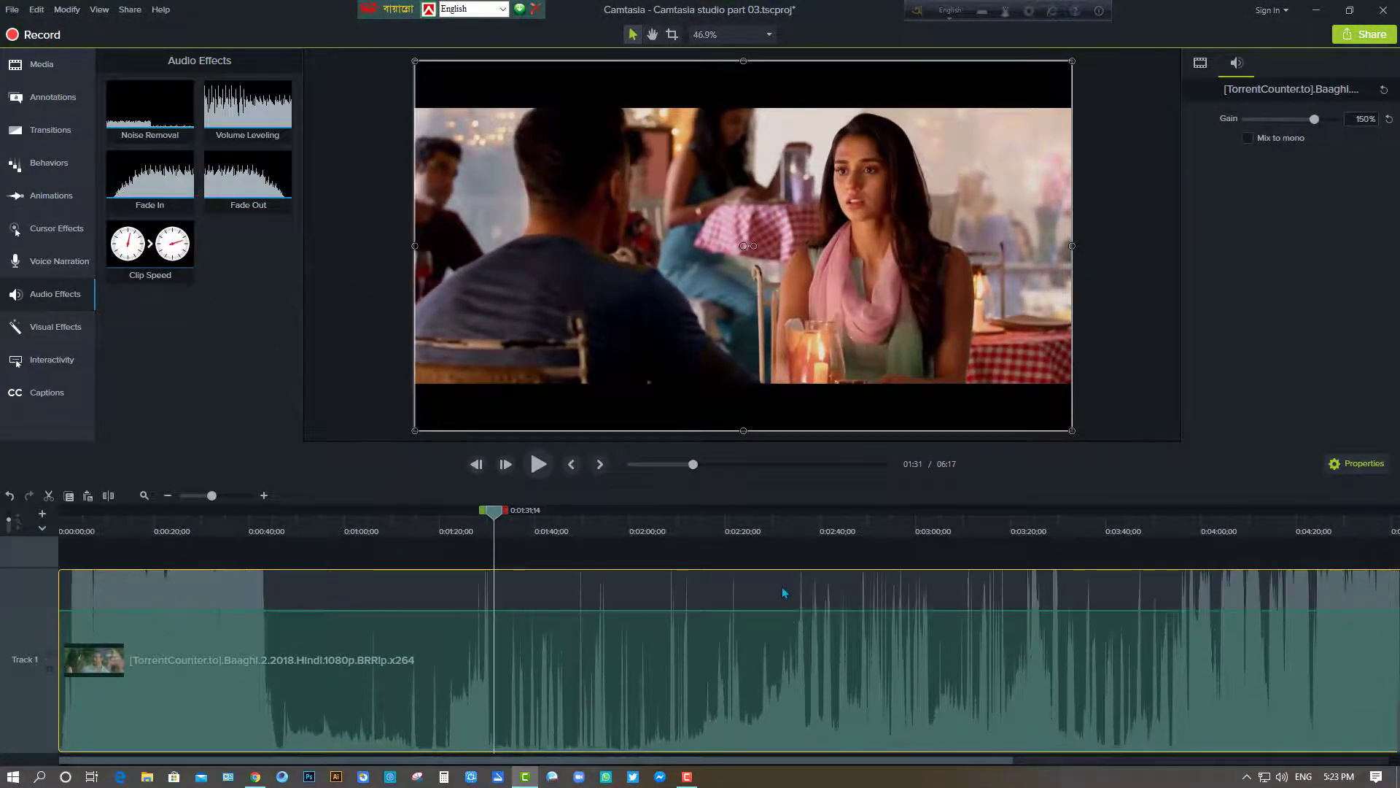
pyautogui.moveTo(1319, 122)
pyautogui.mouseDown()
pyautogui.moveTo(1295, 122)
pyautogui.moveTo(1313, 122)
pyautogui.mouseUp()
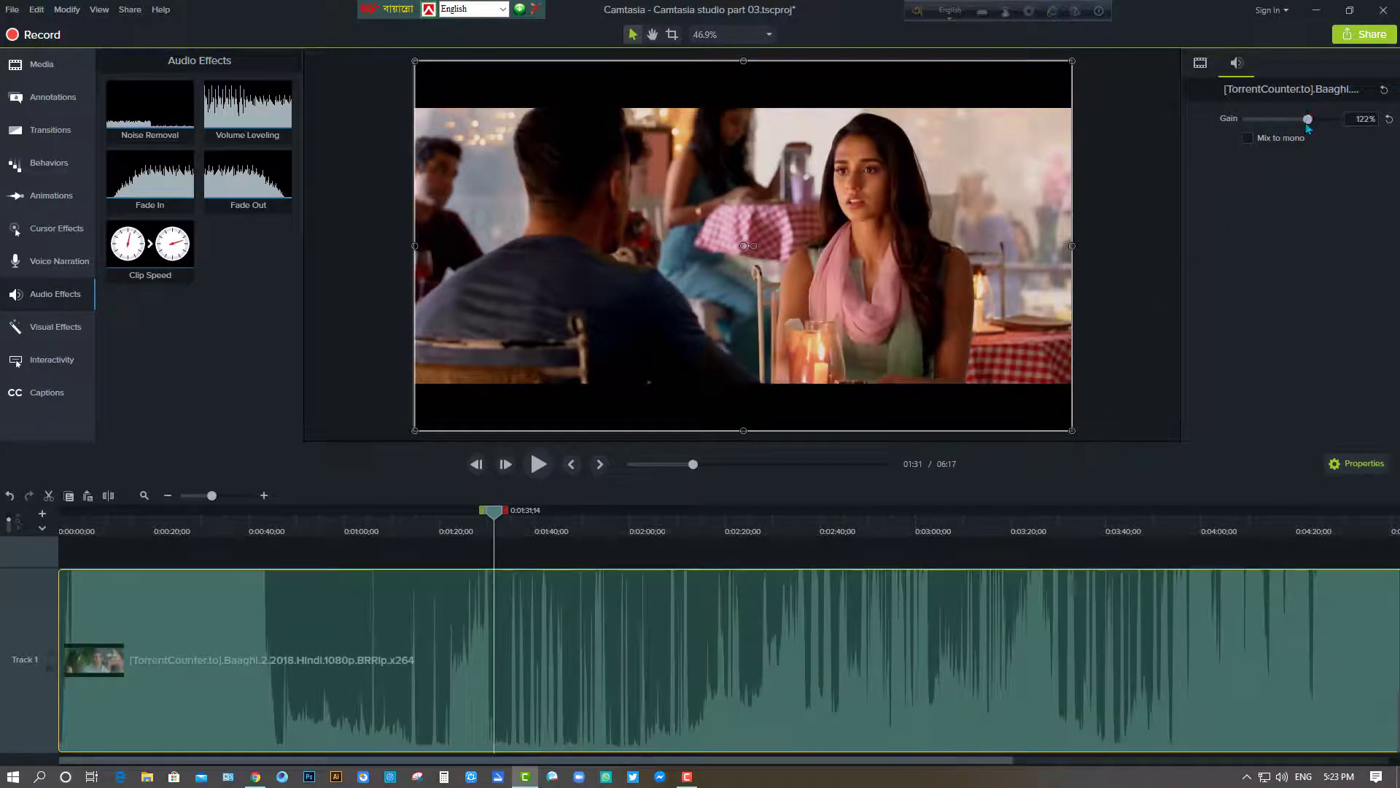
pyautogui.moveTo(1307, 120)
pyautogui.mouseDown()
pyautogui.moveTo(1350, 124)
pyautogui.moveTo(1299, 135)
pyautogui.mouseUp()
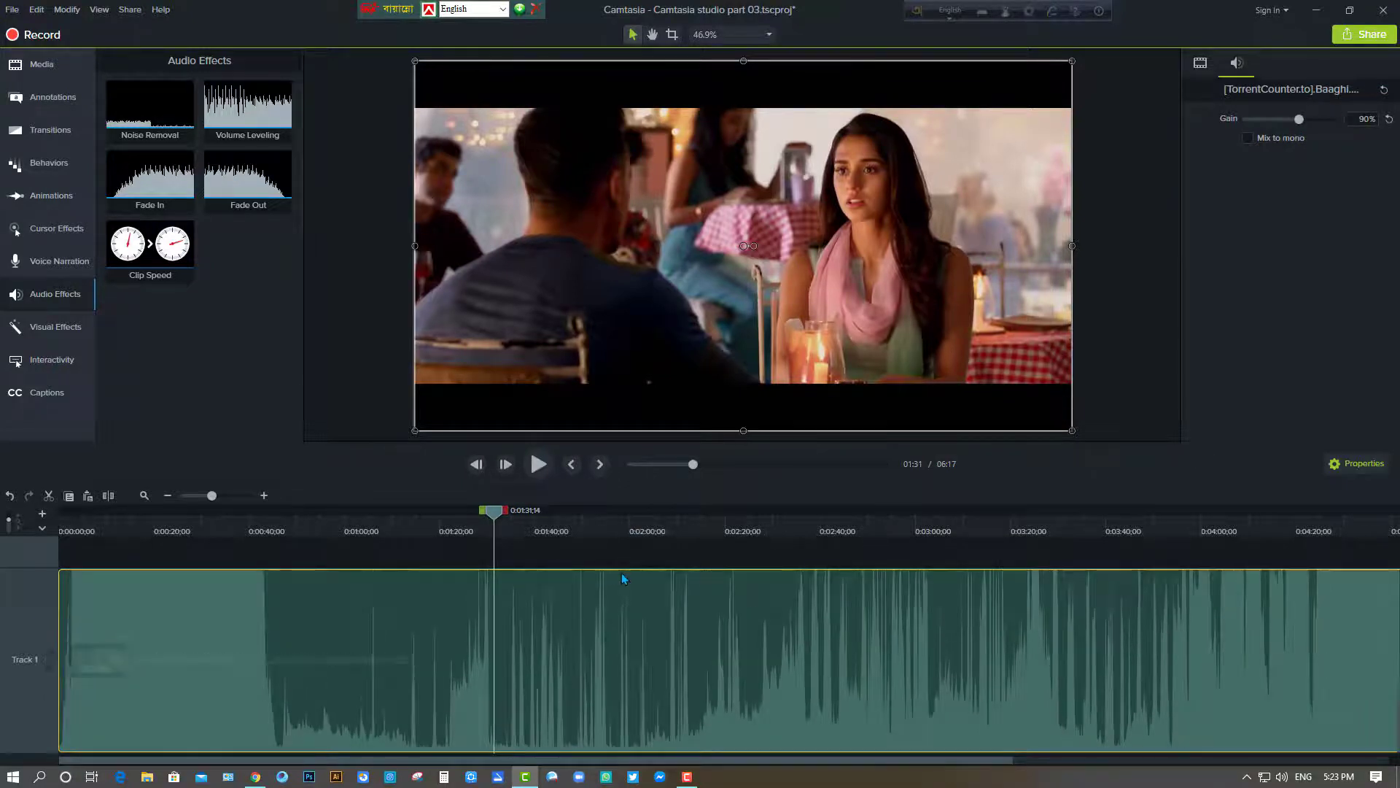
# Step: Lower the Track 1 clip's volume line to just above mid-height, then try a gain of about 119% and undo that gain change
pyautogui.moveTo(600, 664); pyautogui.dragTo(614, 614)
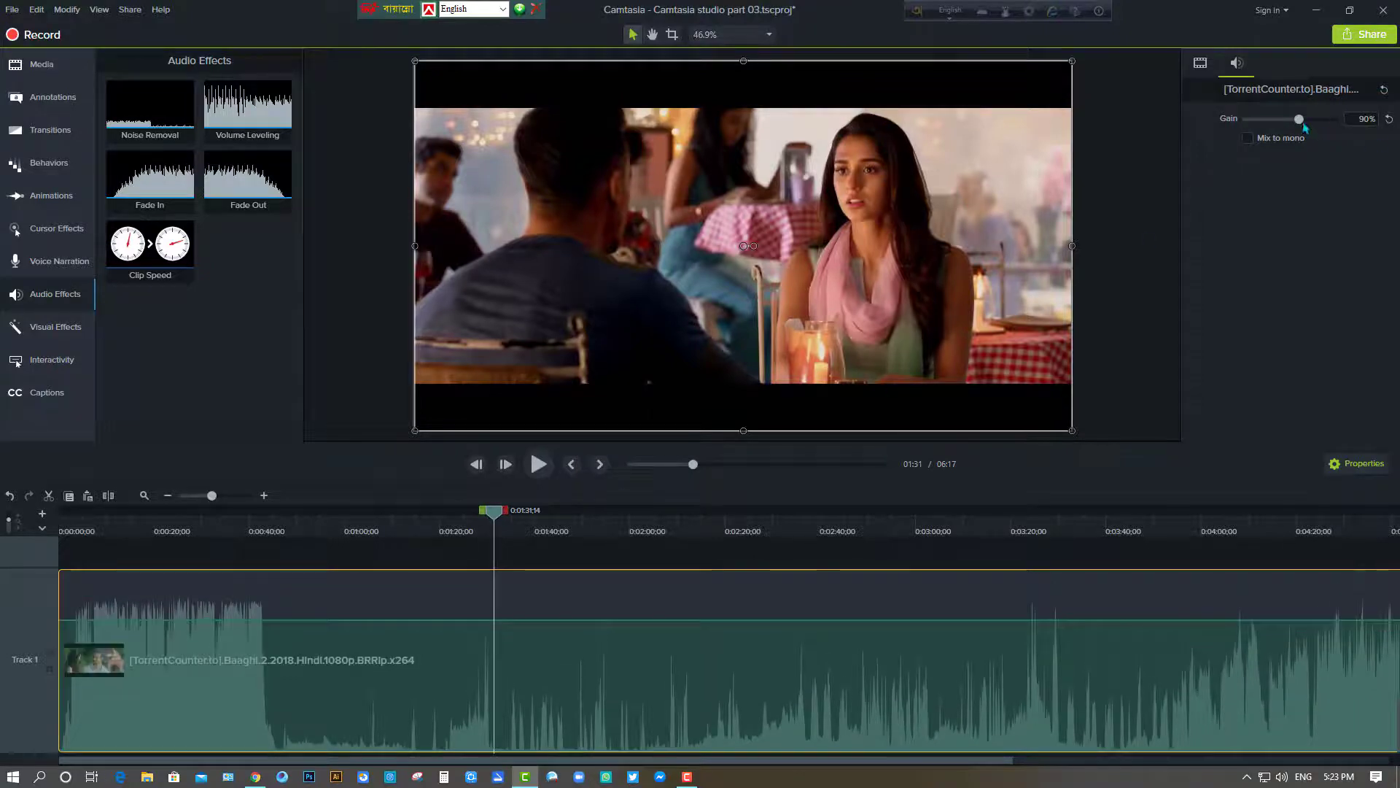
pyautogui.moveTo(1303, 124); pyautogui.dragTo(1311, 124)
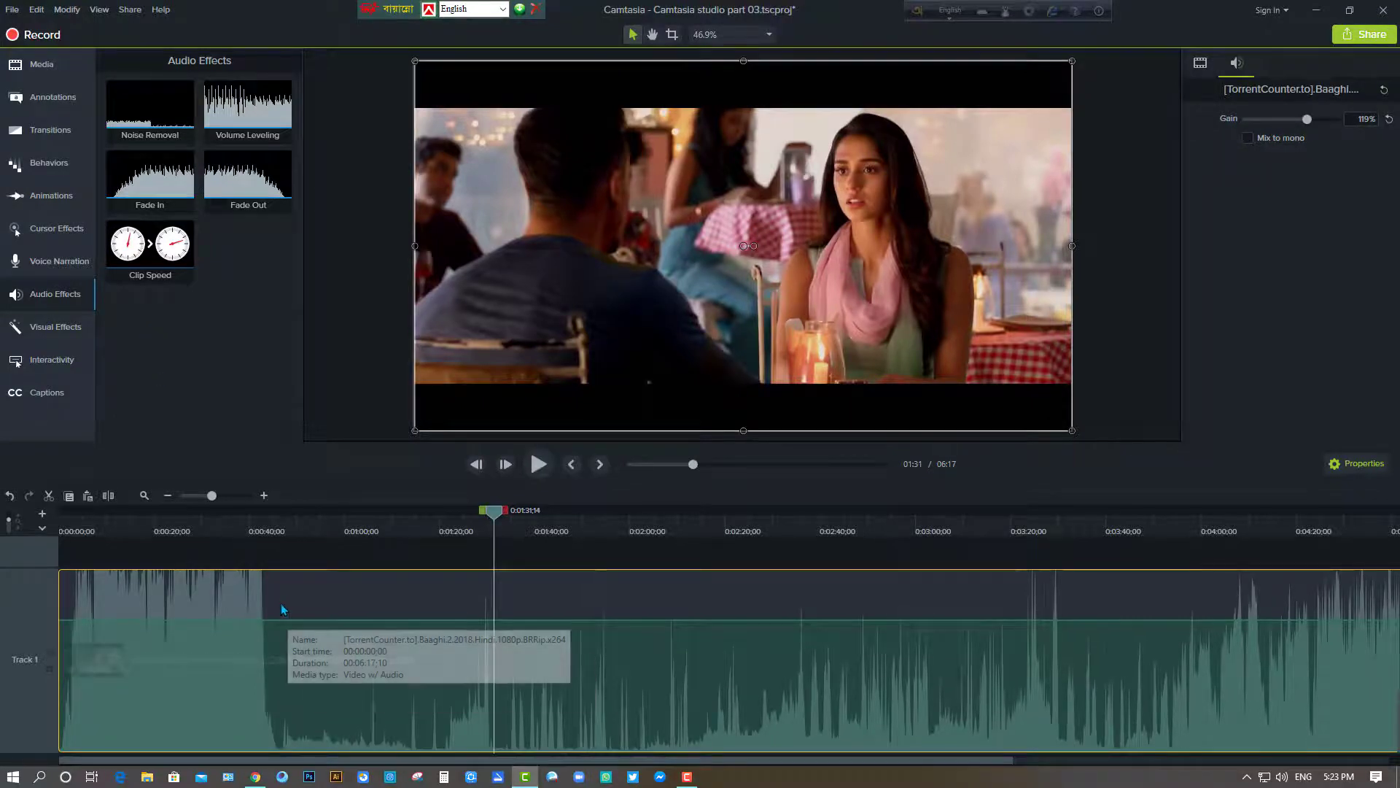
pyautogui.hotkey('ctrl', 'z')
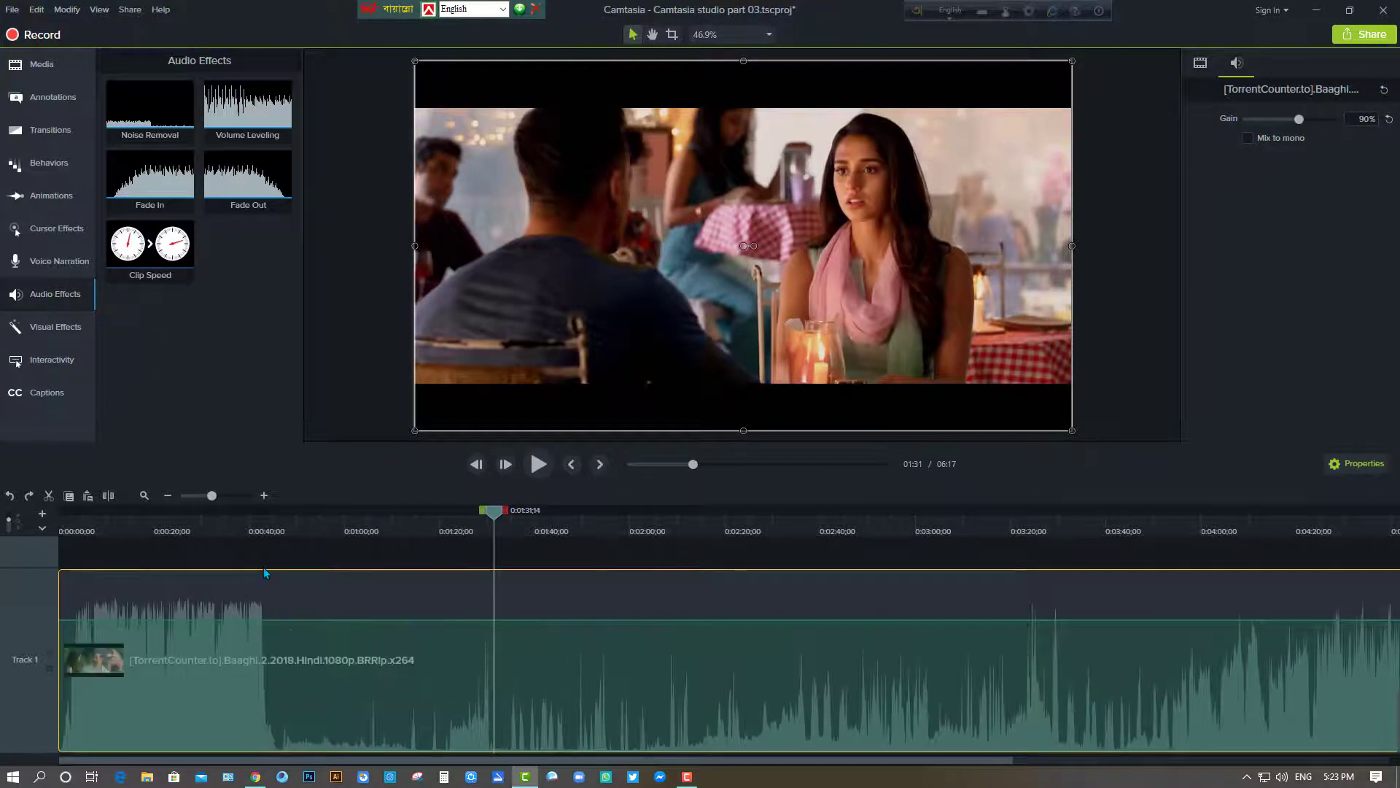
# Step: Deselect the Track 1 clip and show the available visual effects
pyautogui.click(342, 554)
pyautogui.rightClick(338, 561)
pyautogui.click(336, 559)
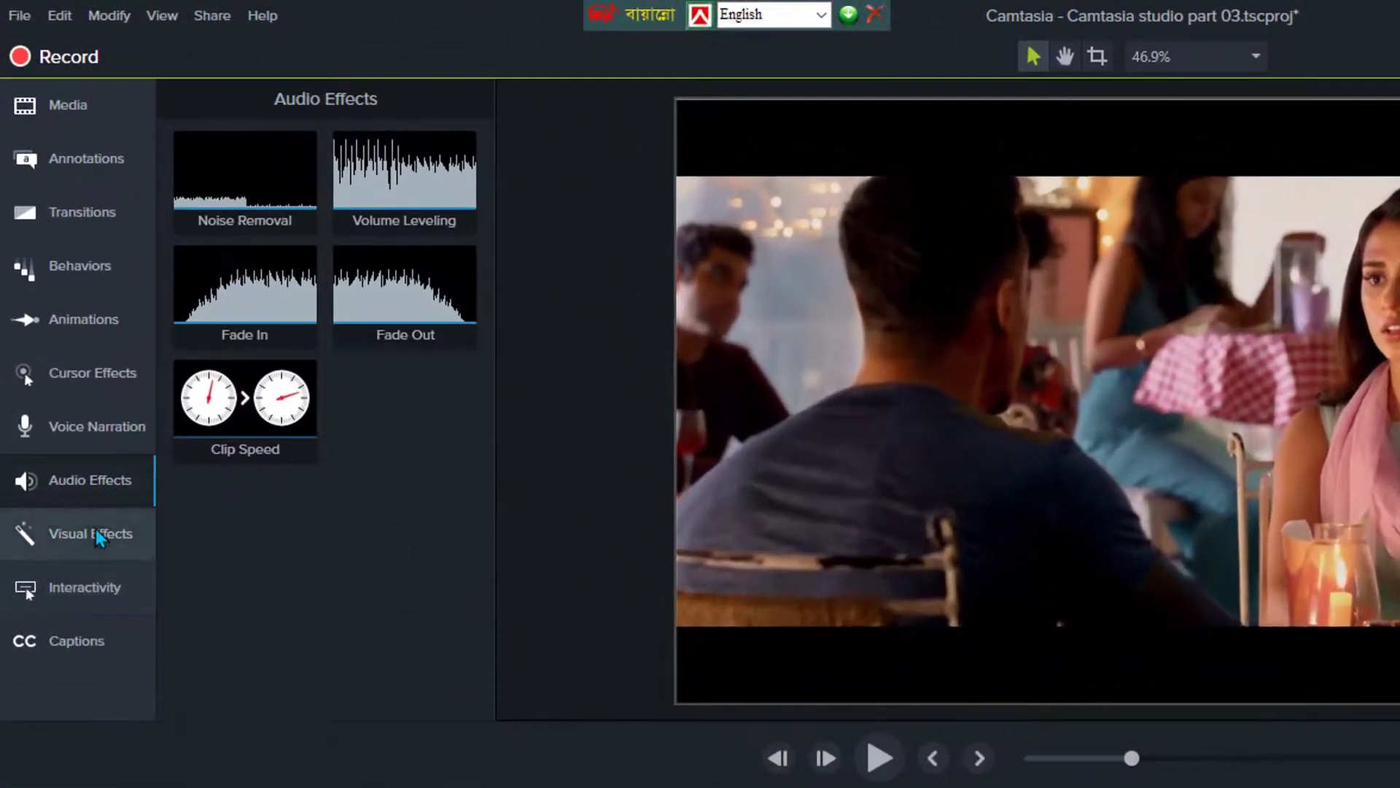
pyautogui.click(59, 325)
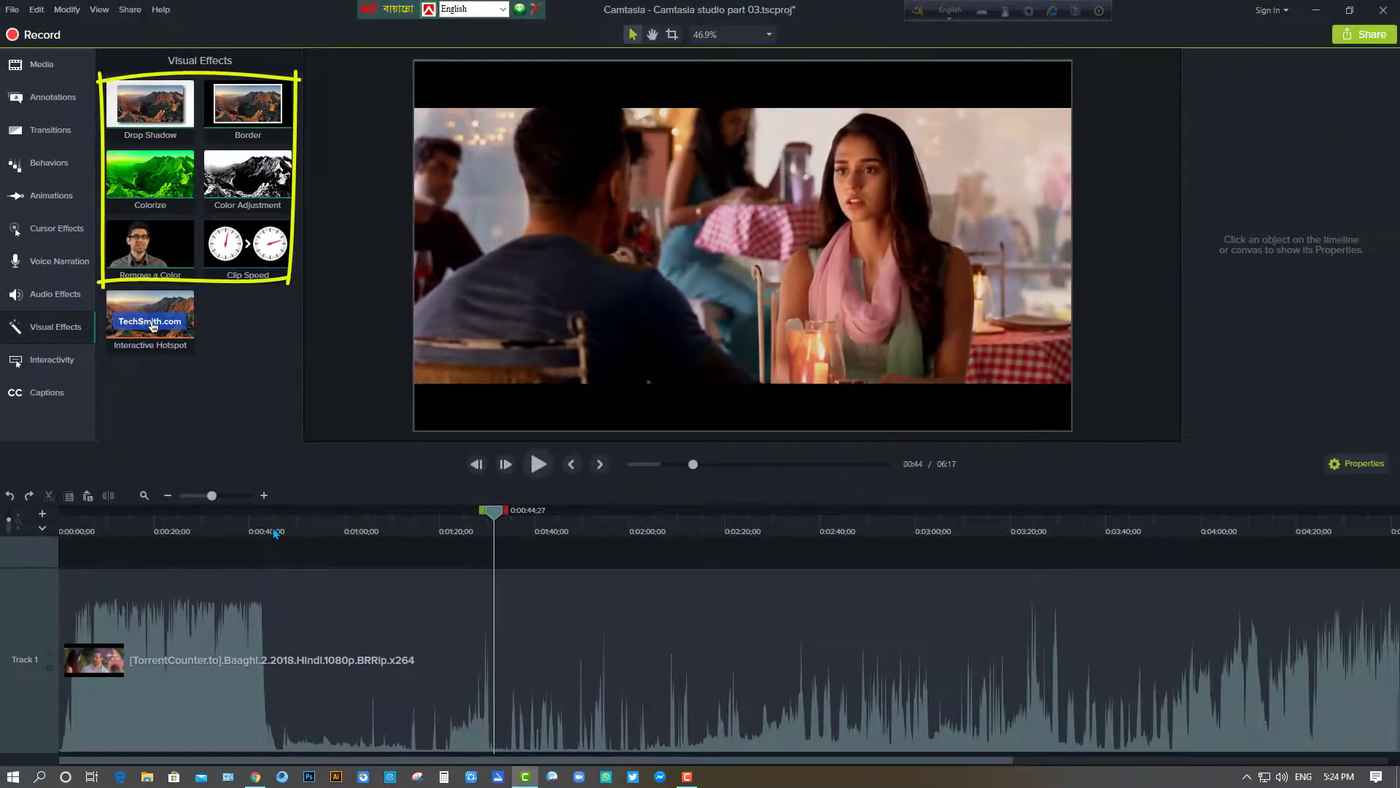
# Step: Split the Track 1 clip at about 0:00:46 and 0:01:16 to isolate a middle segment
pyautogui.click(276, 531)
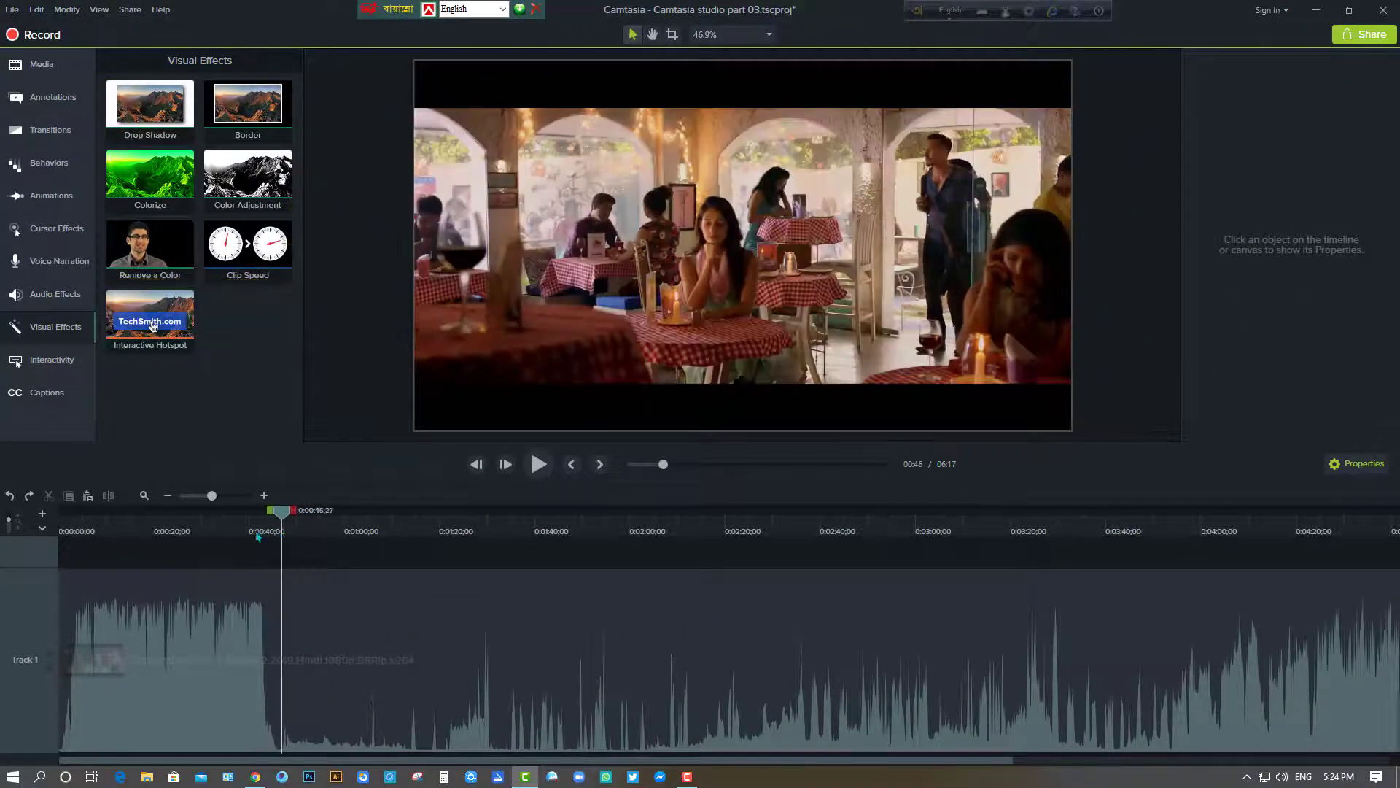
pyautogui.click(300, 702)
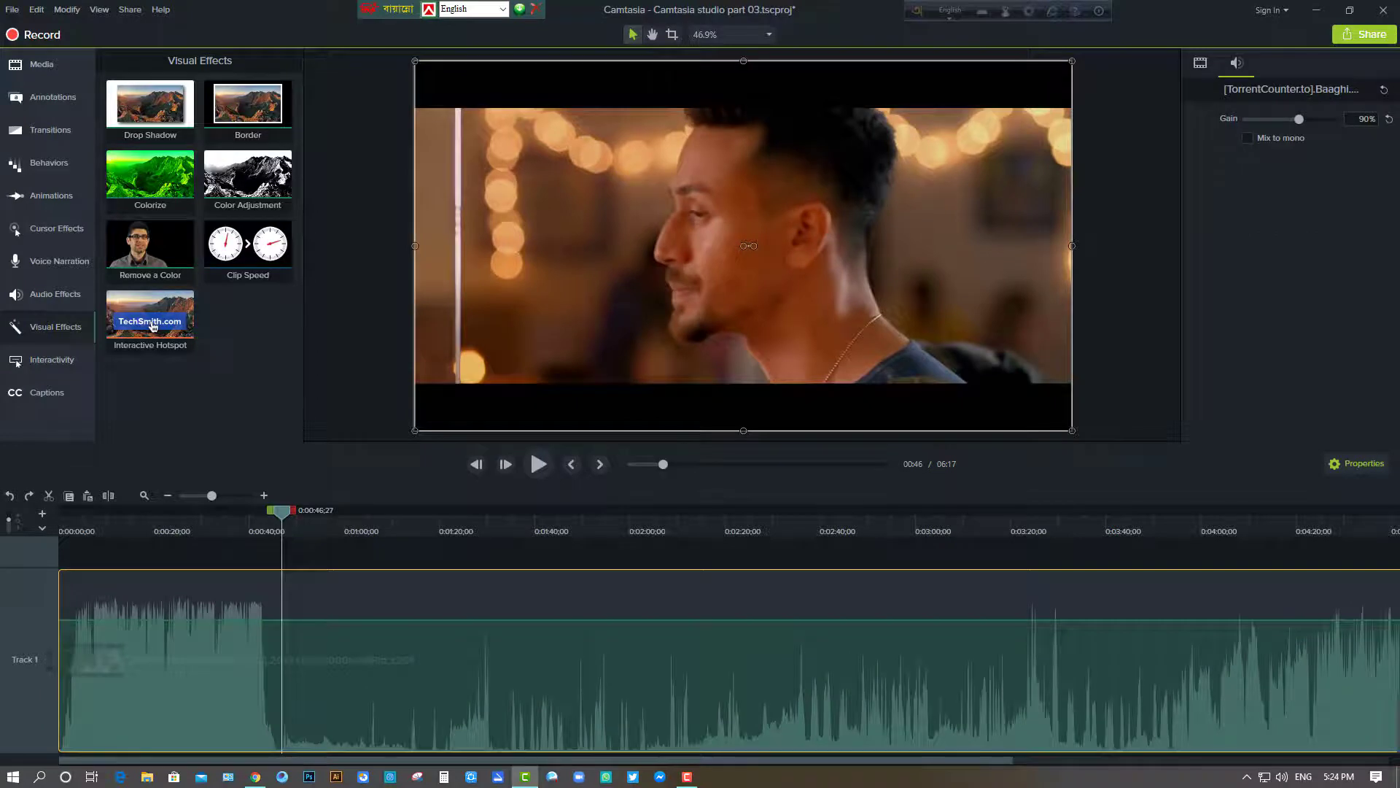
pyautogui.press('s')
pyautogui.press('space')
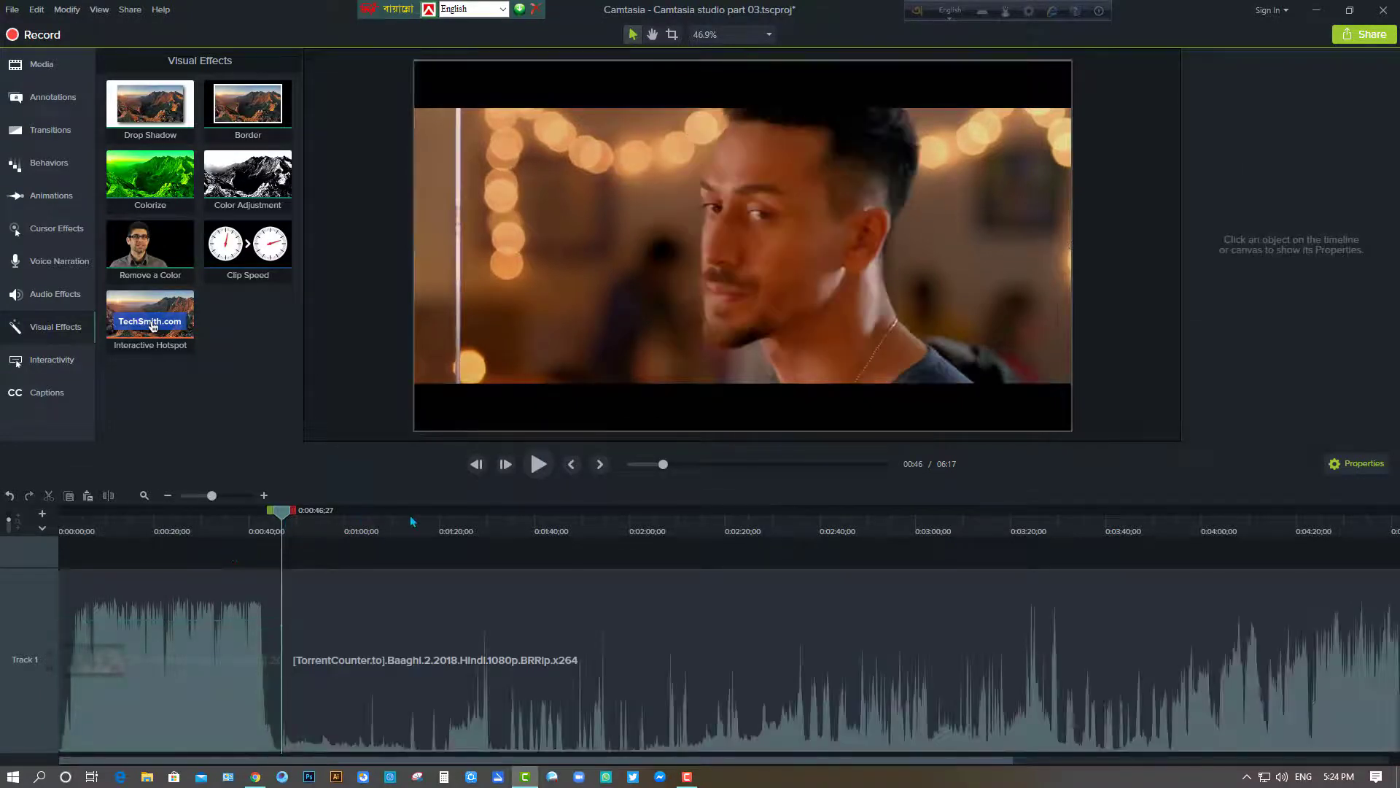
pyautogui.click(421, 527)
pyautogui.click(401, 577)
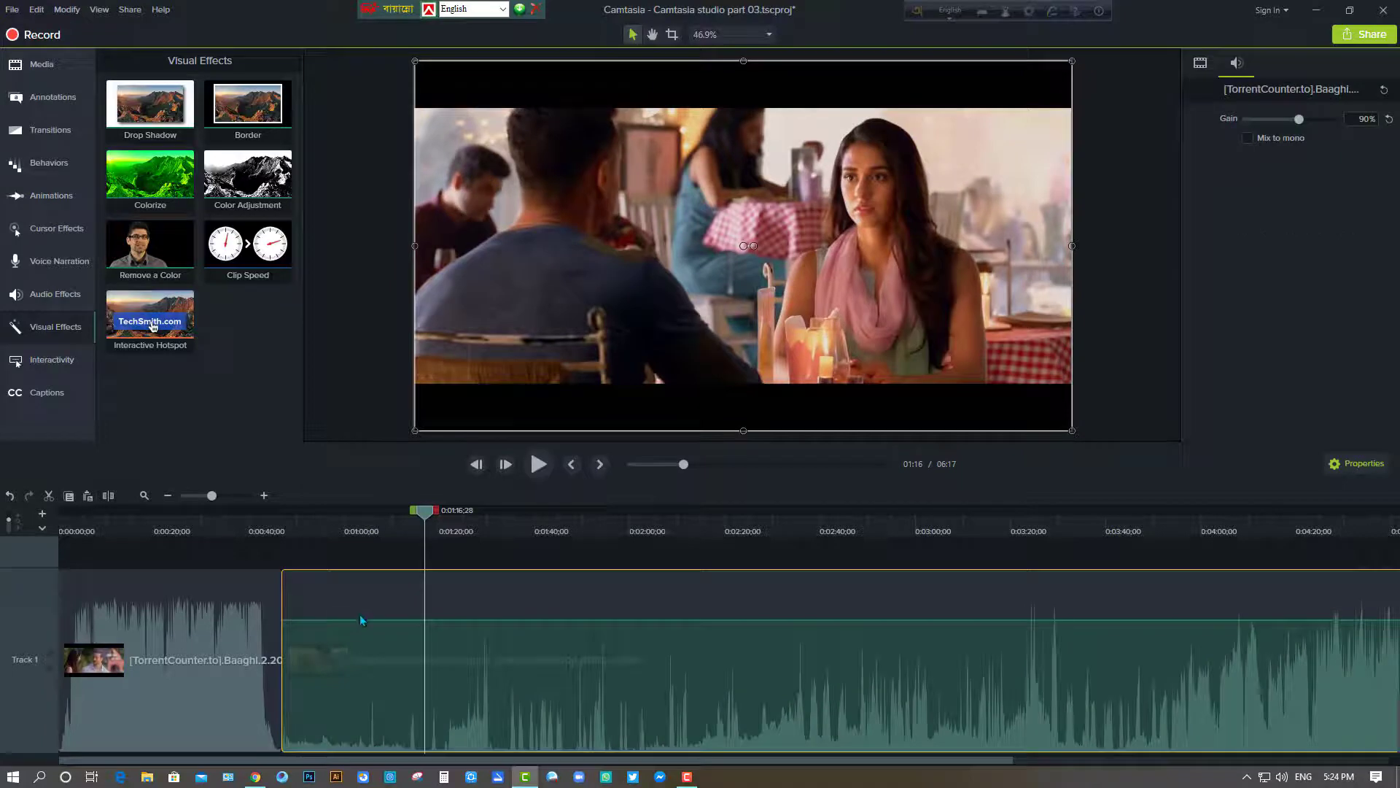
pyautogui.press('s')
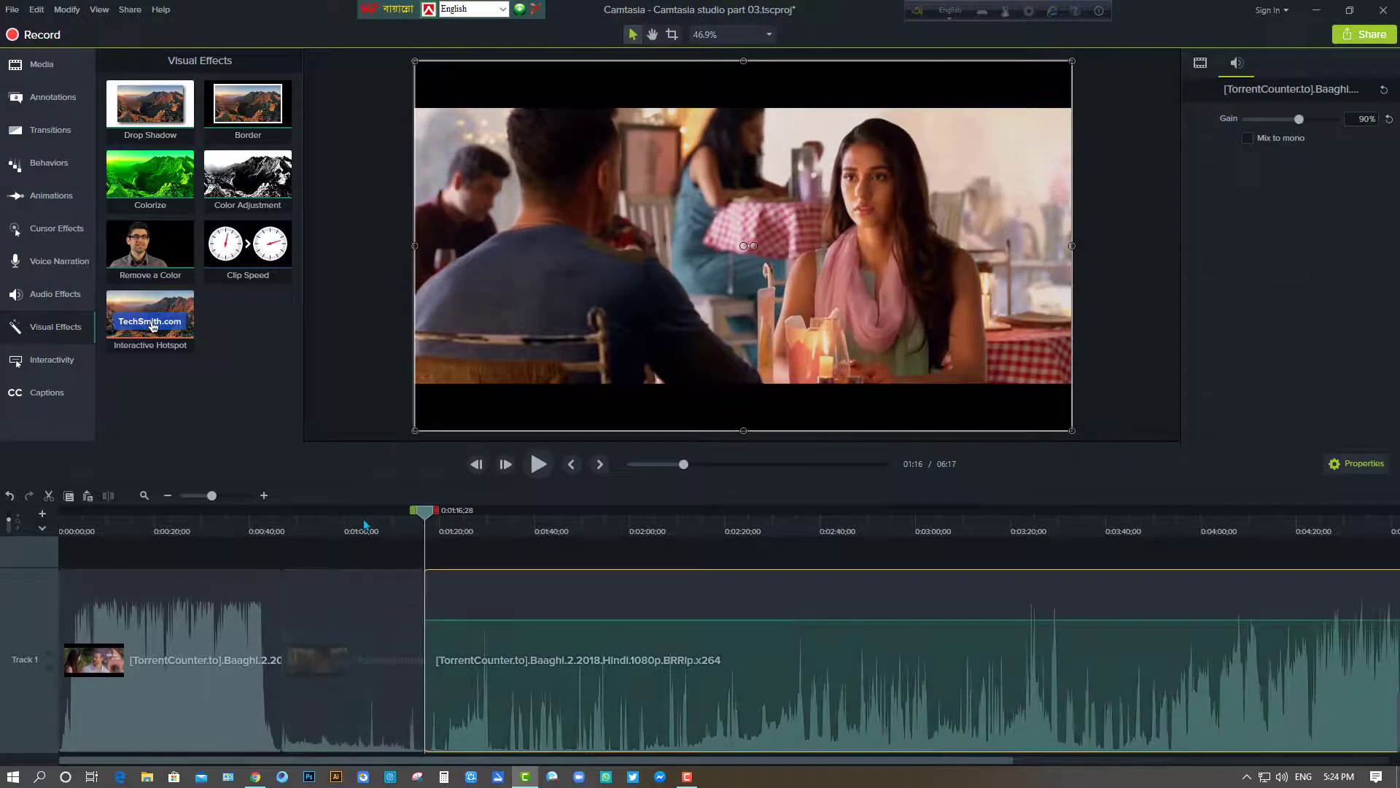
# Step: Move the playhead to about 0:01:03 and shrink the middle segment on the canvas to 62.5% scale, centred on the white background
pyautogui.click(363, 522)
pyautogui.moveTo(415, 430); pyautogui.dragTo(657, 294)
pyautogui.moveTo(846, 244); pyautogui.dragTo(727, 313)
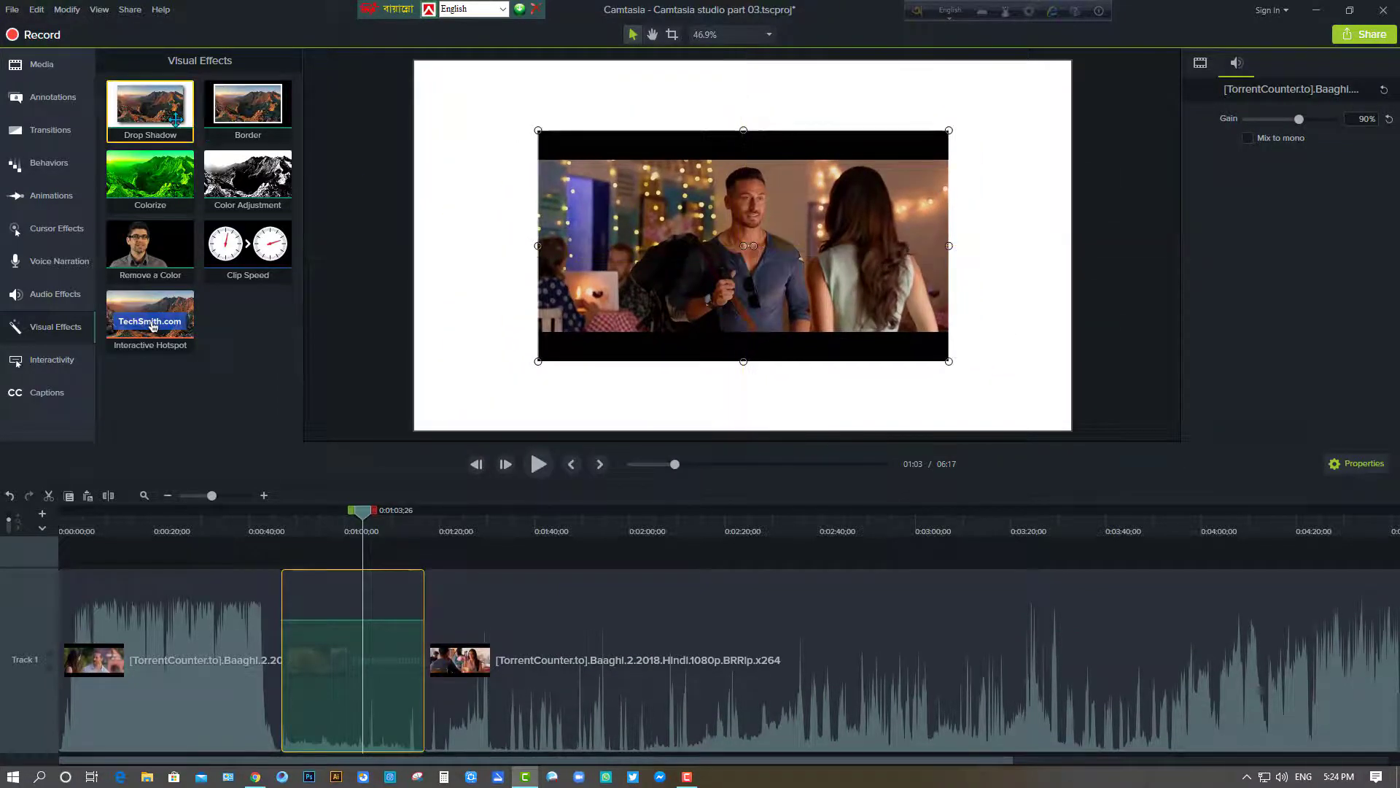
# Step: Apply a Drop Shadow effect to the middle segment with offset 33, opacity 75% and blur 50
pyautogui.moveTo(178, 130); pyautogui.dragTo(318, 667)
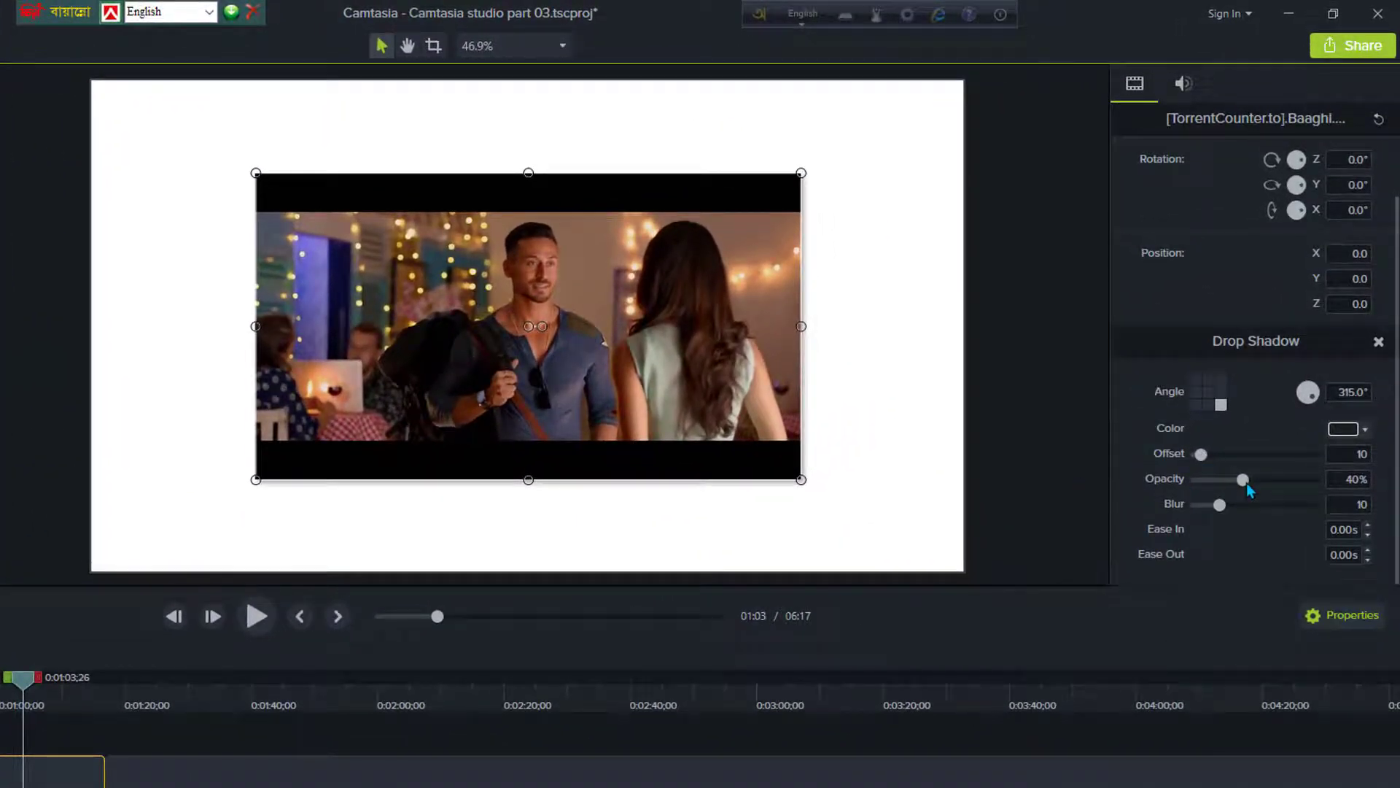
pyautogui.moveTo(1244, 480); pyautogui.dragTo(1283, 493)
pyautogui.moveTo(1220, 460); pyautogui.dragTo(1323, 508)
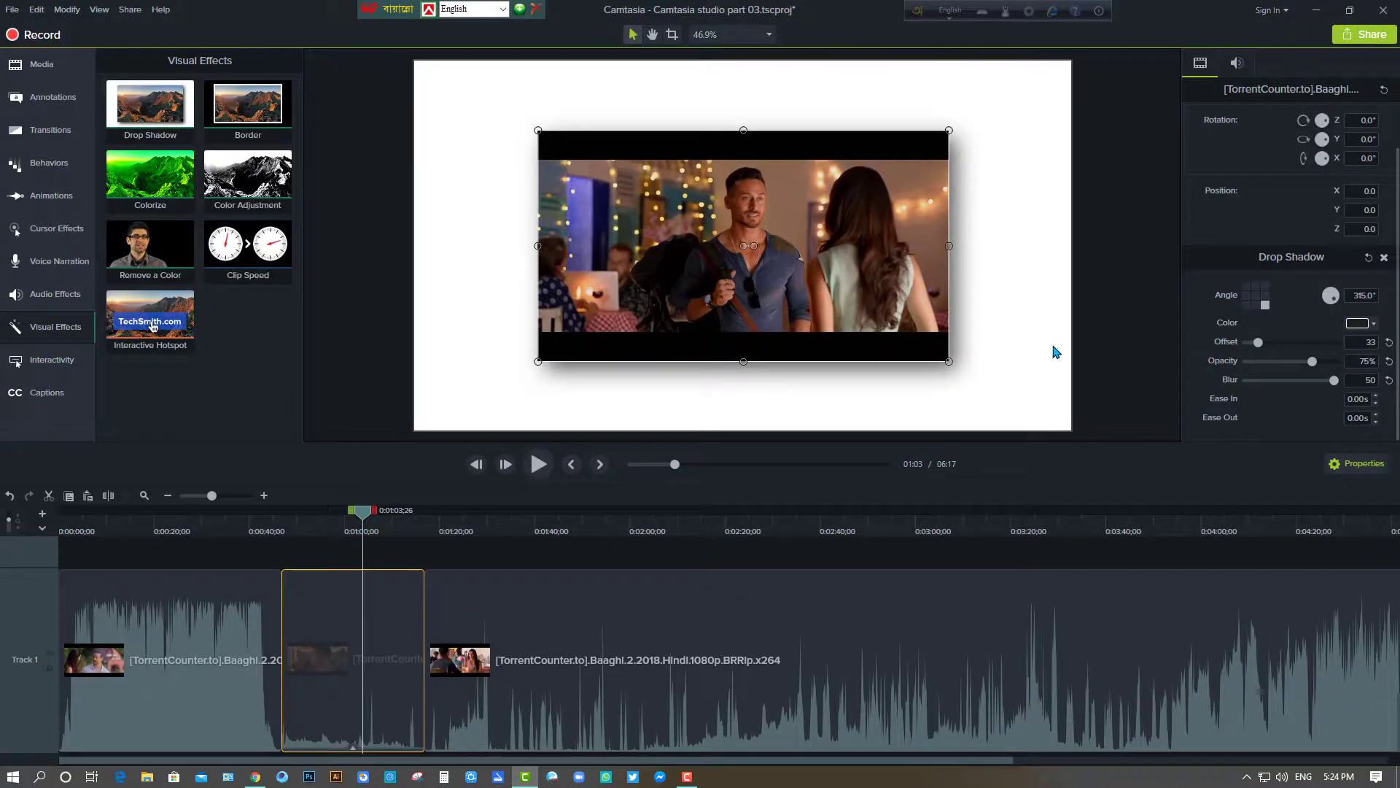
pyautogui.click(1056, 353)
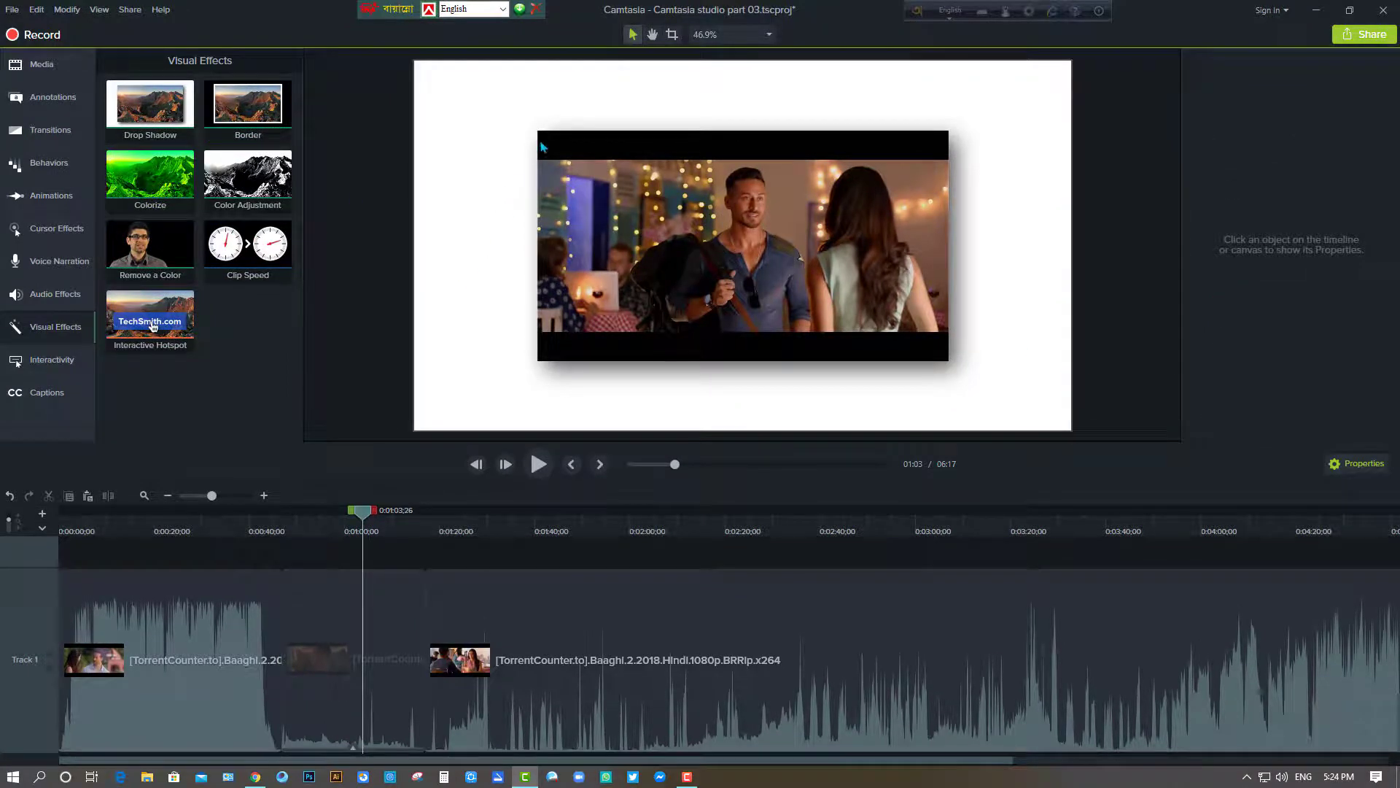
# Step: Add a Border effect to the middle segment, coloured red with a thickness of 10
pyautogui.moveTo(263, 99); pyautogui.dragTo(372, 613)
pyautogui.moveTo(394, 540); pyautogui.dragTo(393, 540)
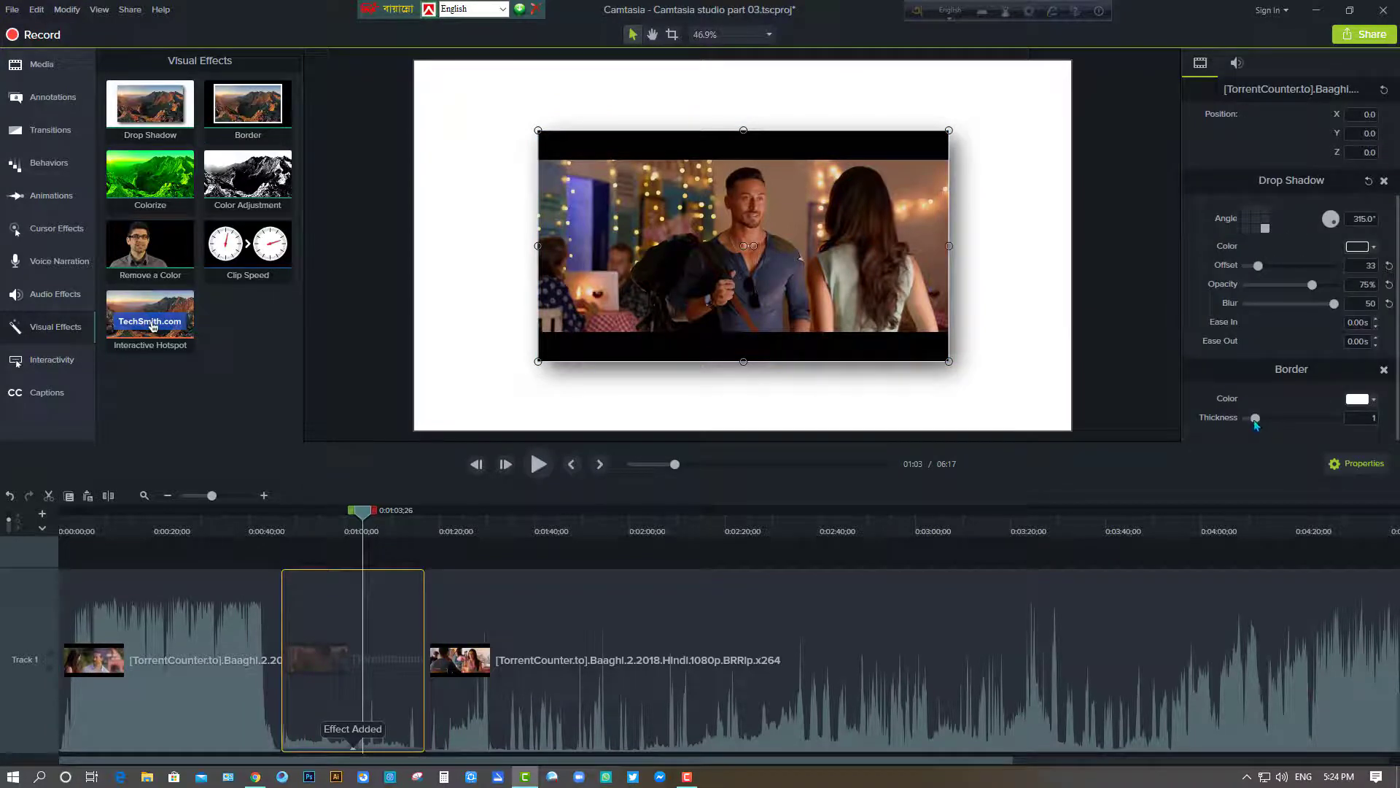
pyautogui.click(1349, 398)
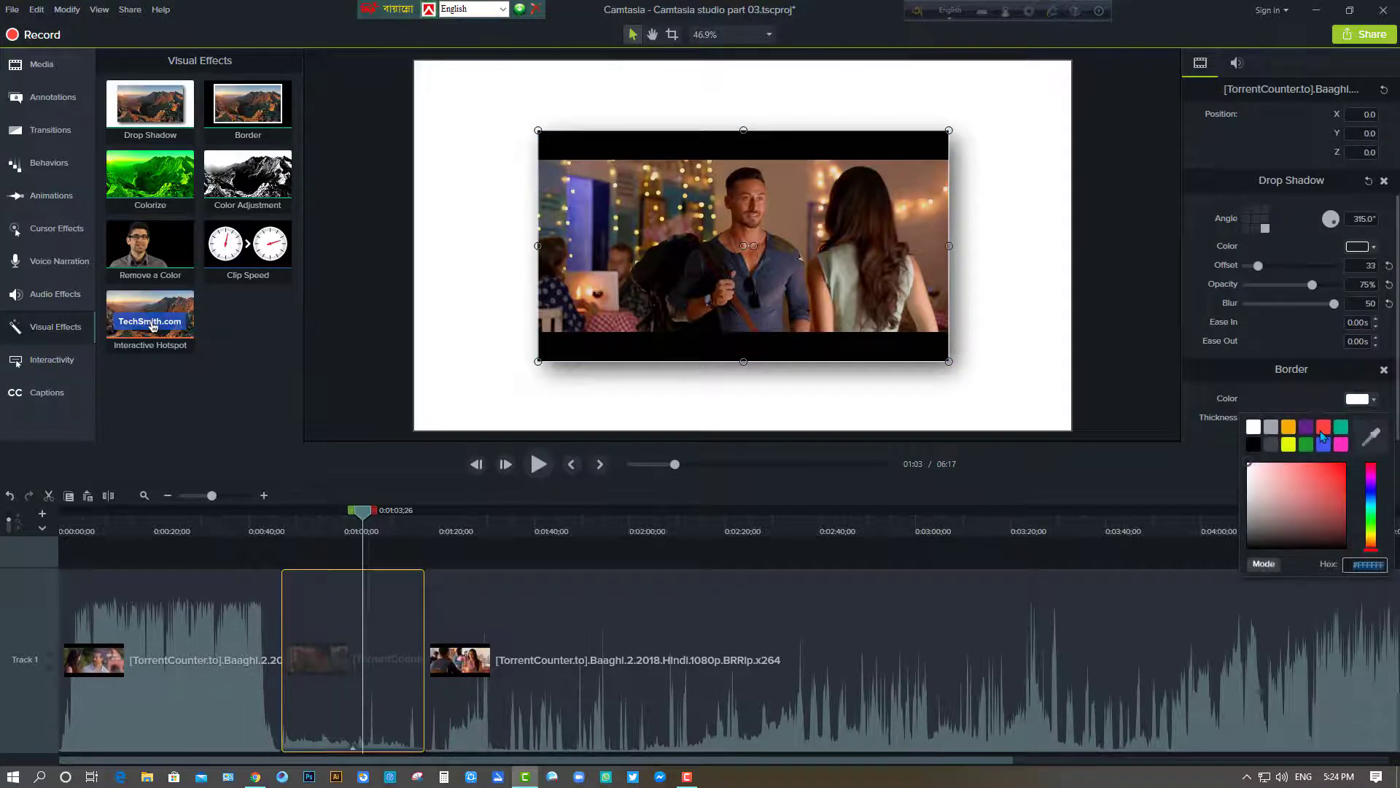
pyautogui.click(1323, 428)
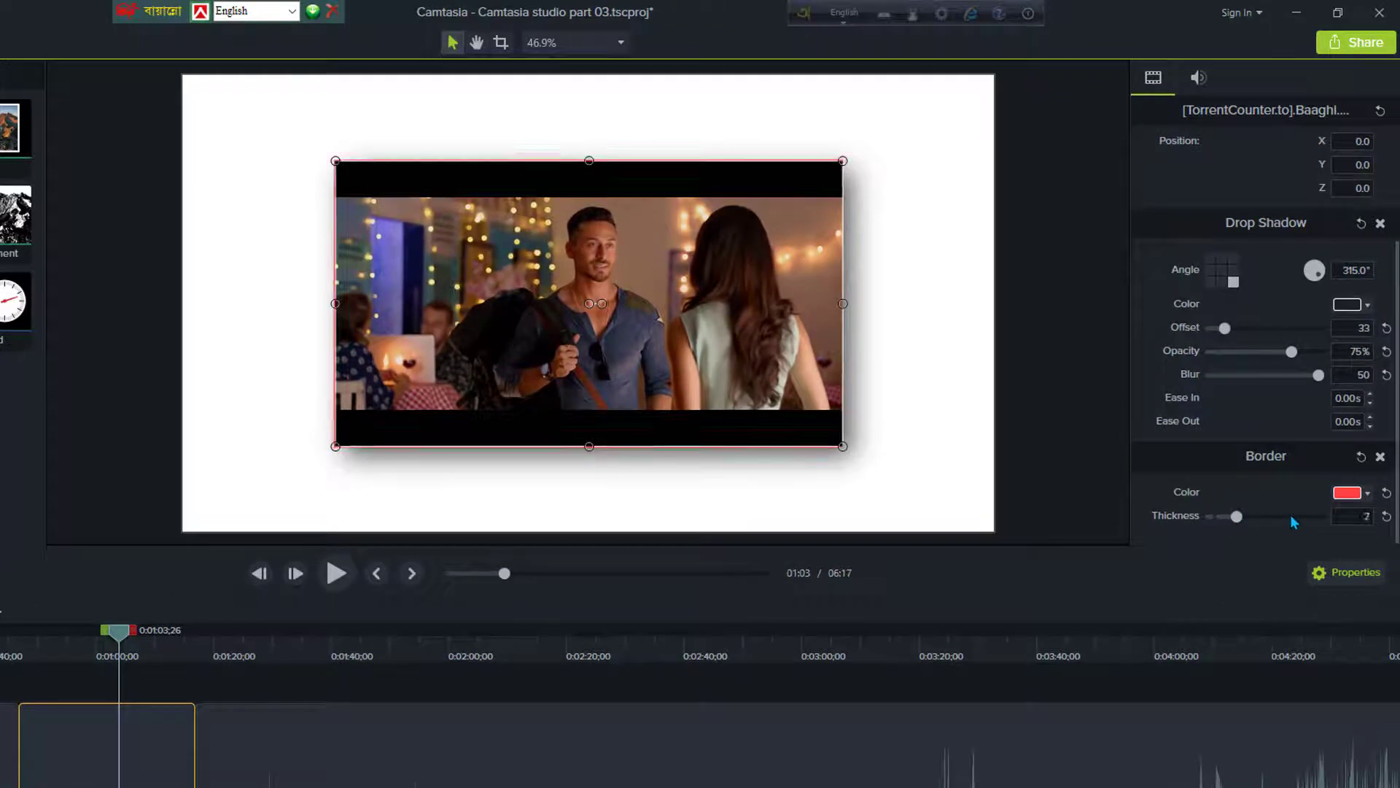
pyautogui.click(918, 348)
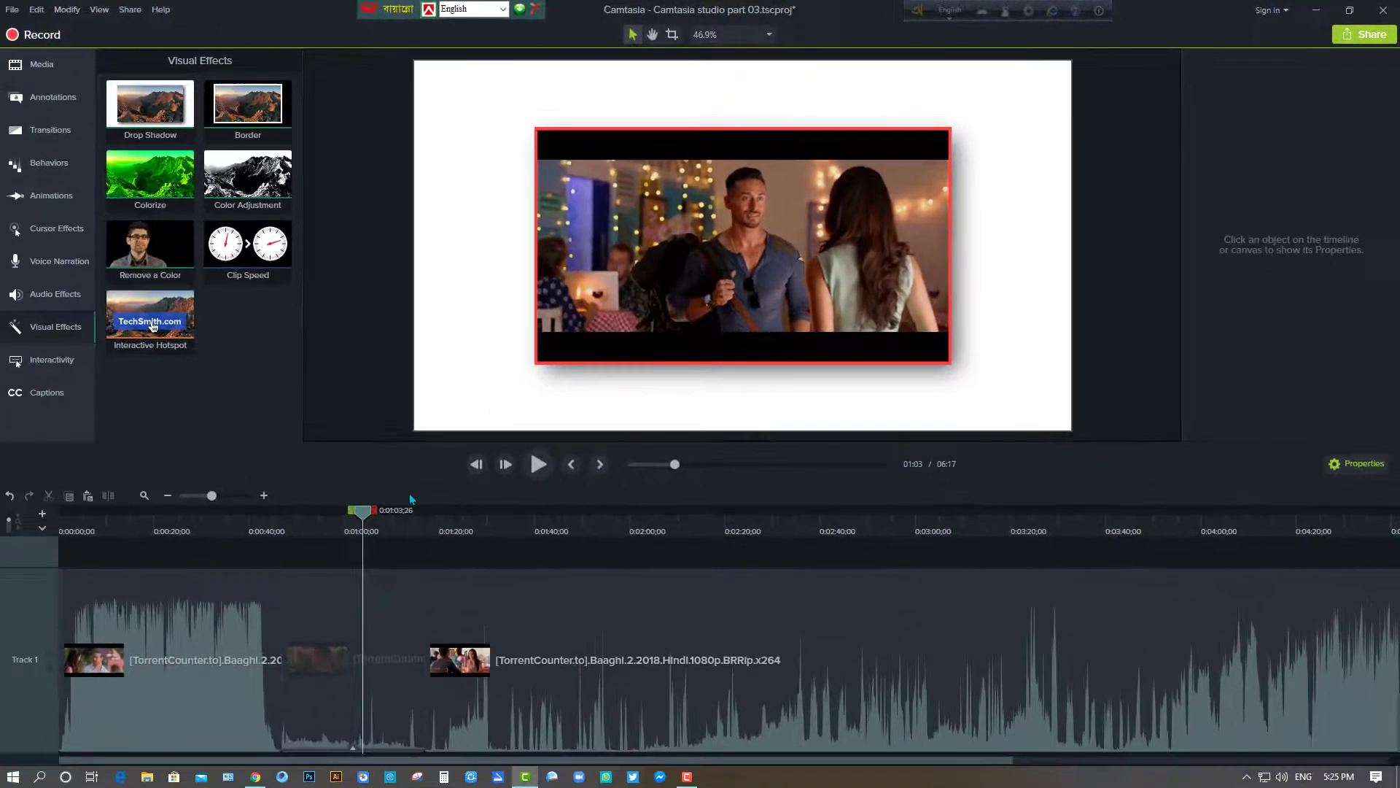
# Step: Move the playhead to about 0:00:53 and apply the Colorize effect to the middle segment with a red colour
pyautogui.click(378, 592)
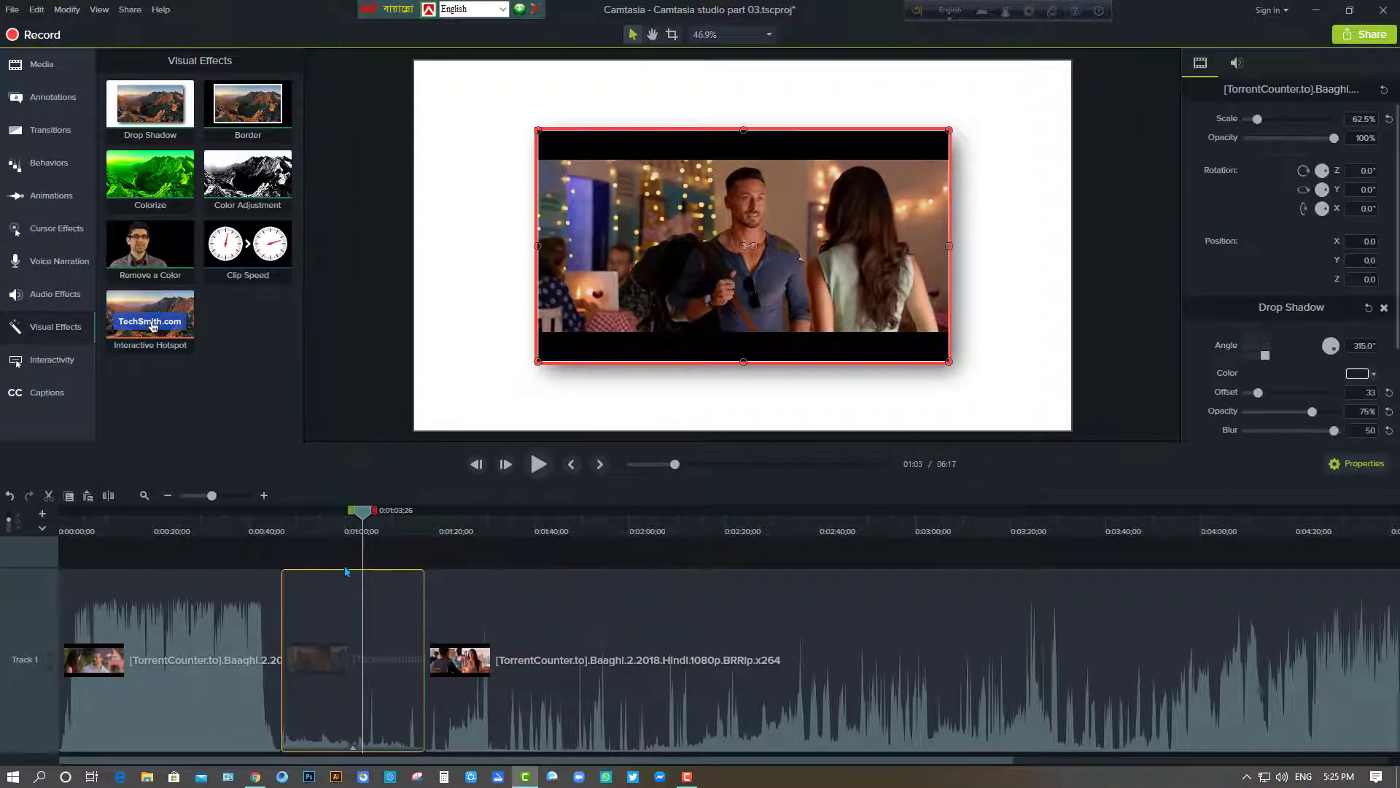
pyautogui.moveTo(341, 520); pyautogui.dragTo(310, 519)
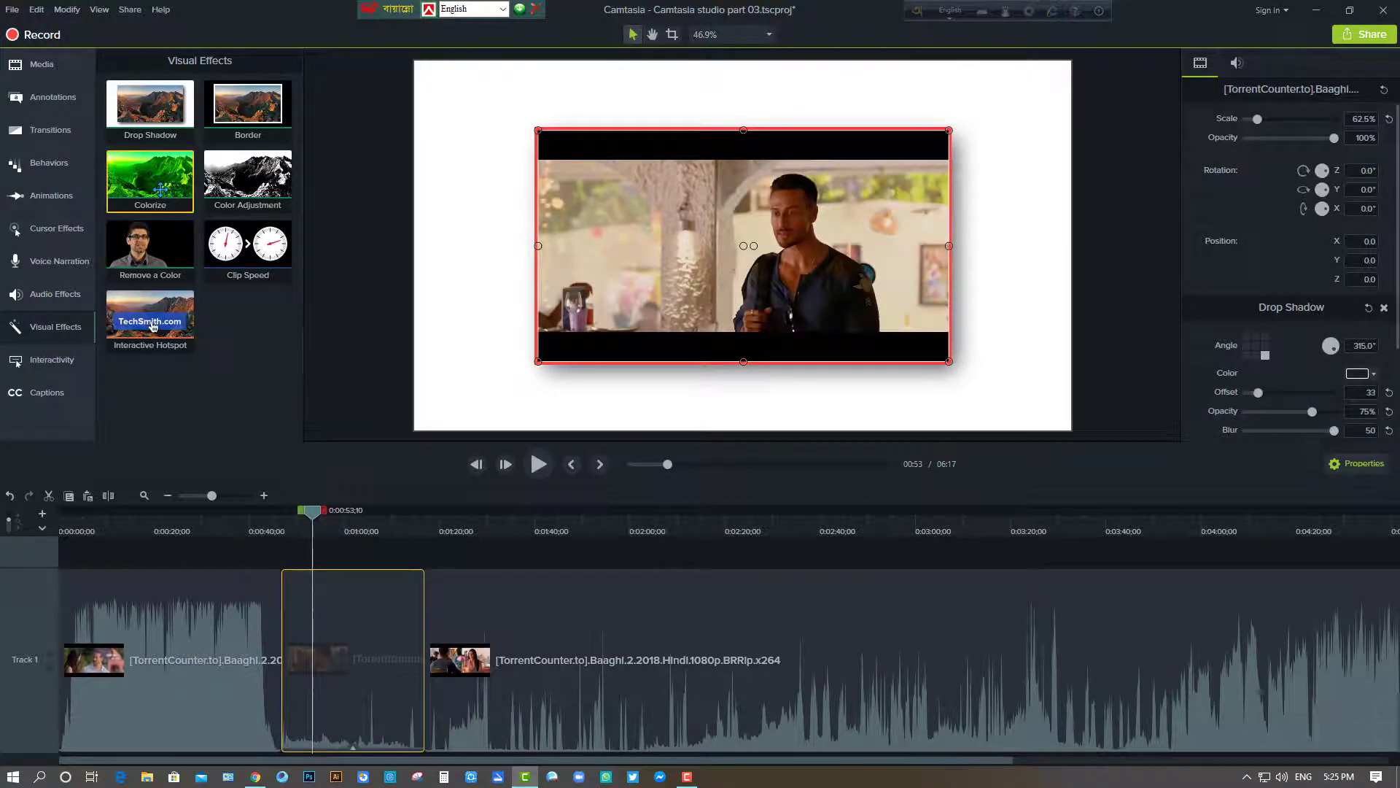
pyautogui.moveTo(206, 266); pyautogui.dragTo(341, 641)
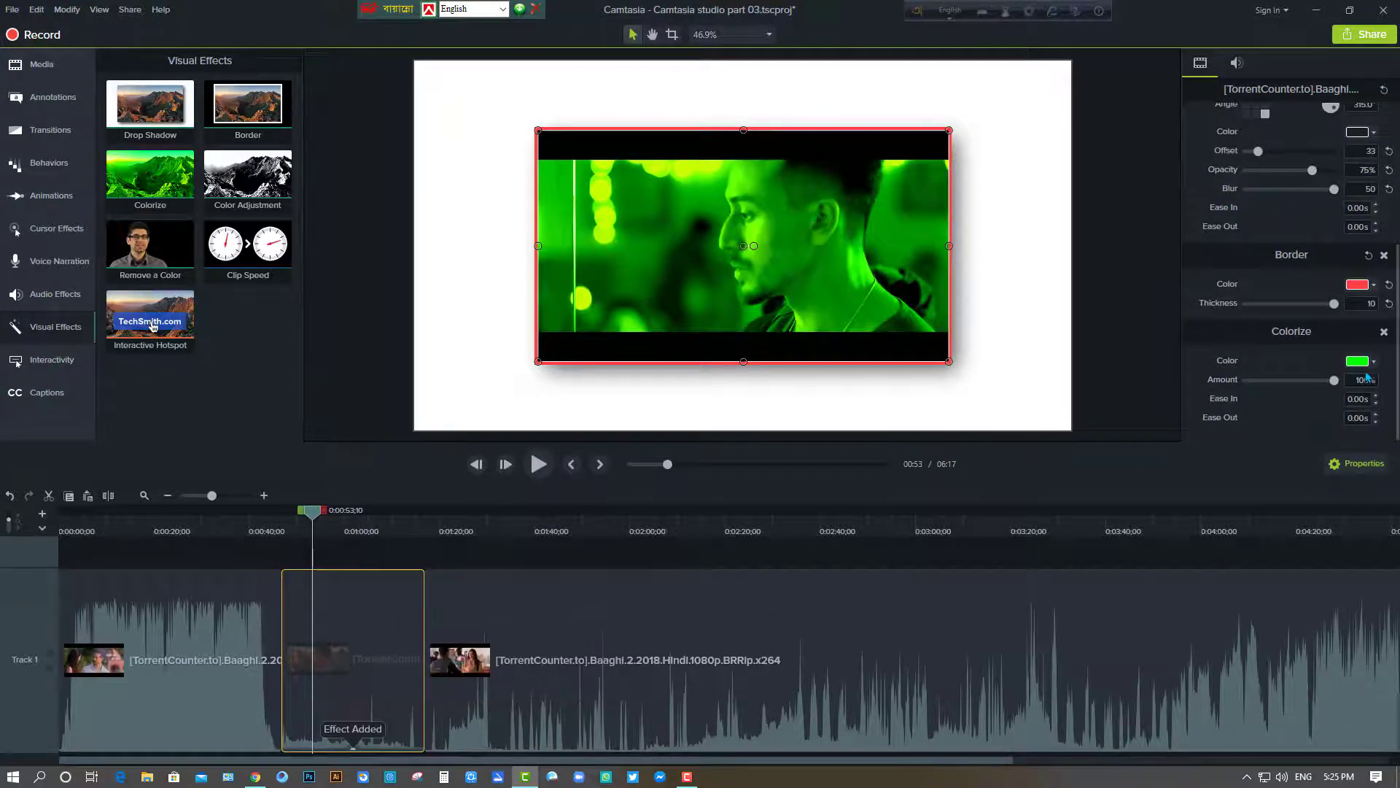
pyautogui.click(1370, 361)
pyautogui.click(1289, 399)
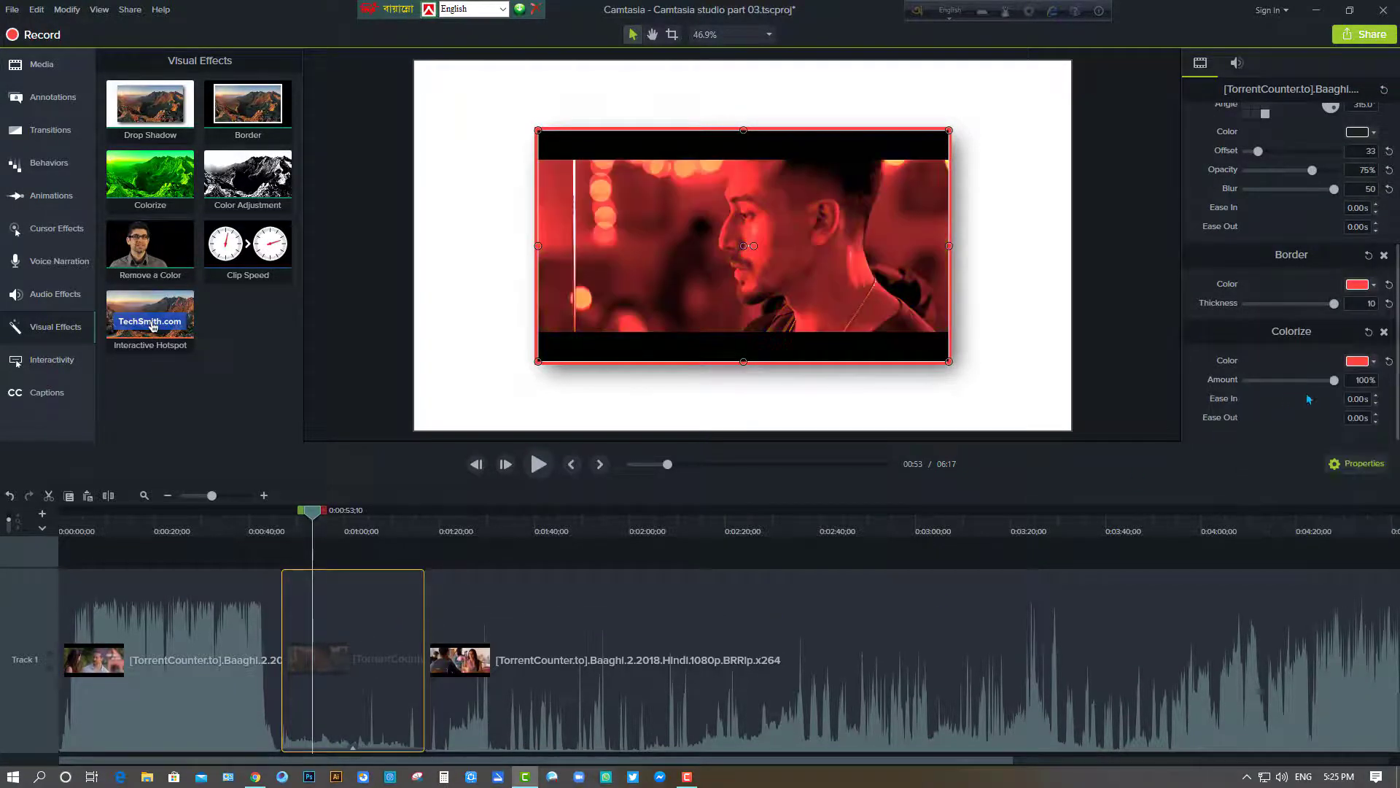
# Step: Change the Colorize colour to white by sampling it from the canvas background above the clip
pyautogui.click(1355, 362)
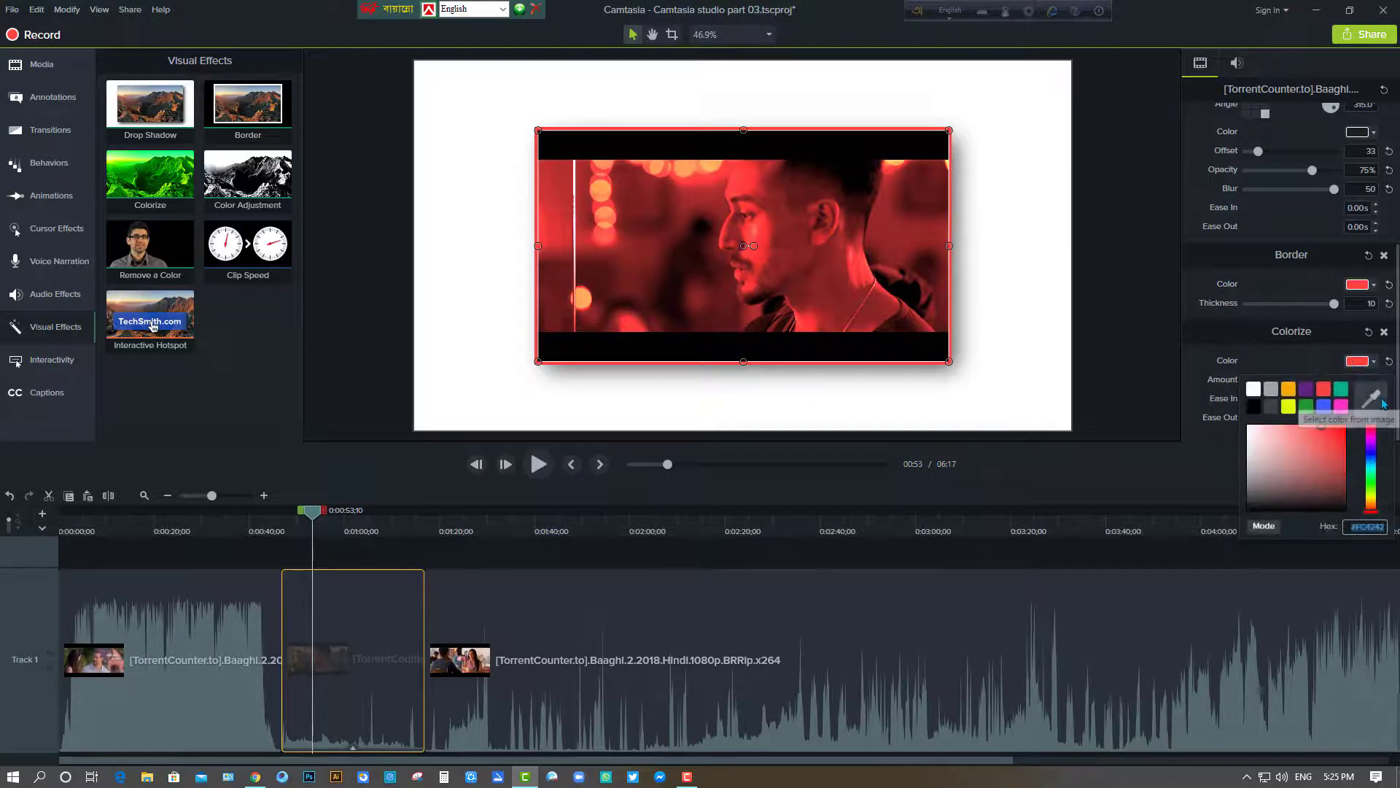
pyautogui.click(1371, 398)
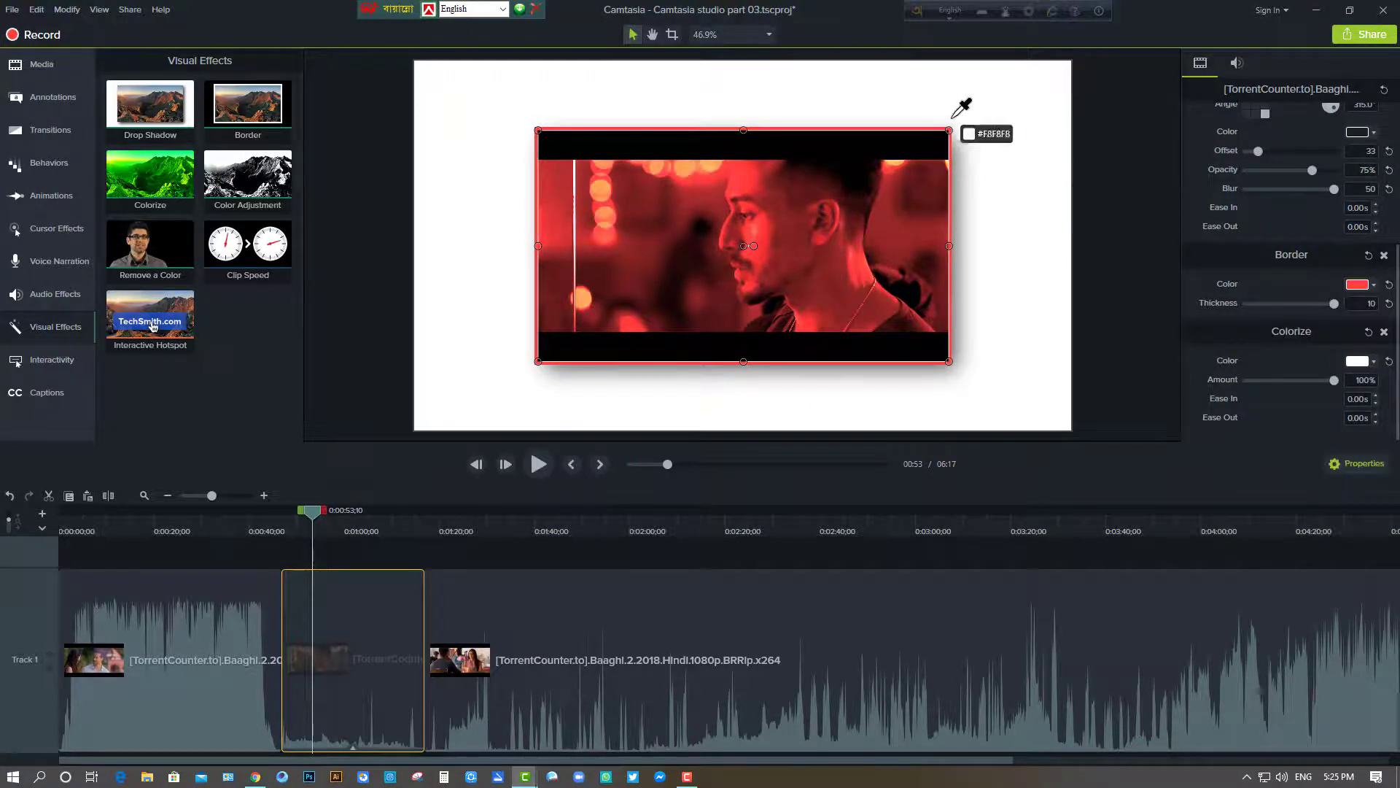
pyautogui.click(899, 80)
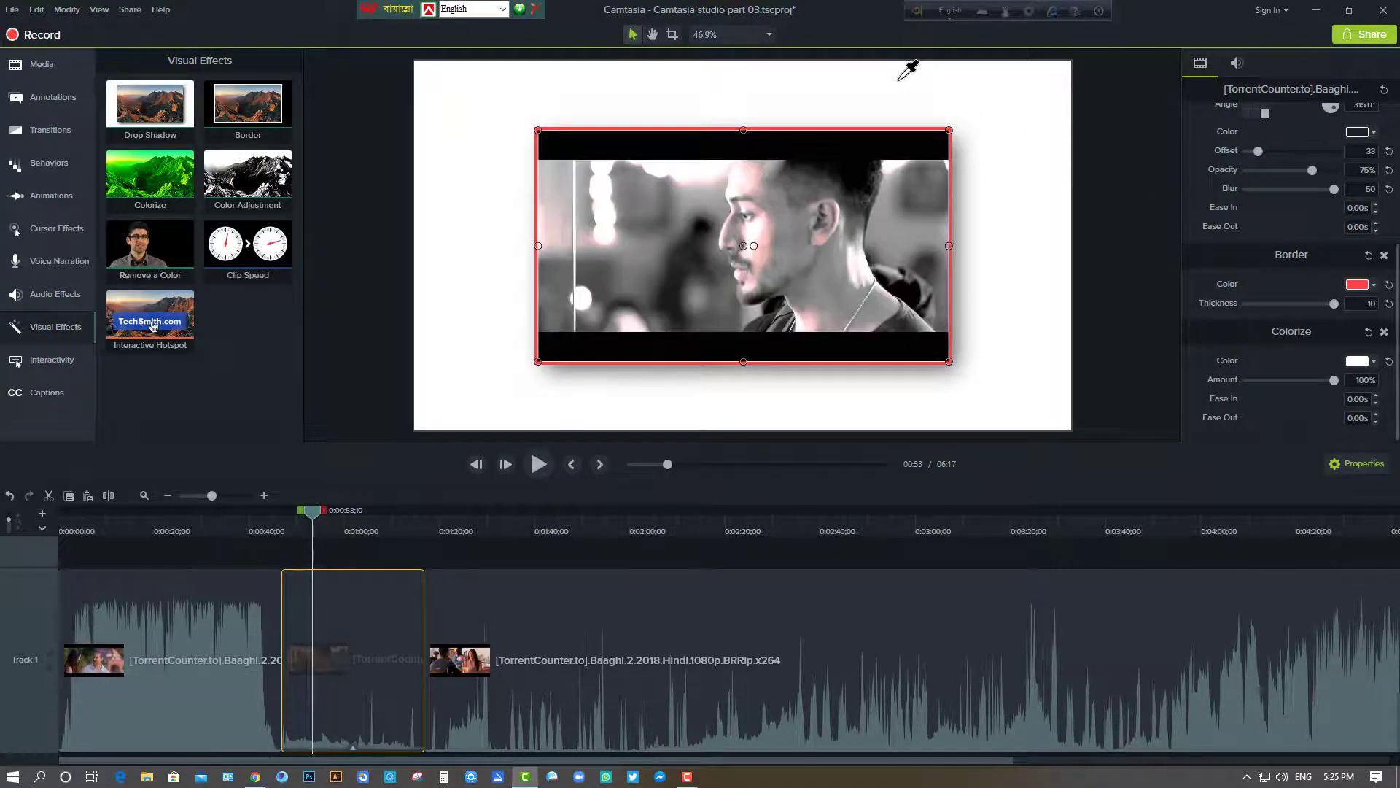
# Step: Undo the white Colorize colour on the middle segment and reduce the amount of the red Colorize effect
pyautogui.hotkey('ctrl', 'z')
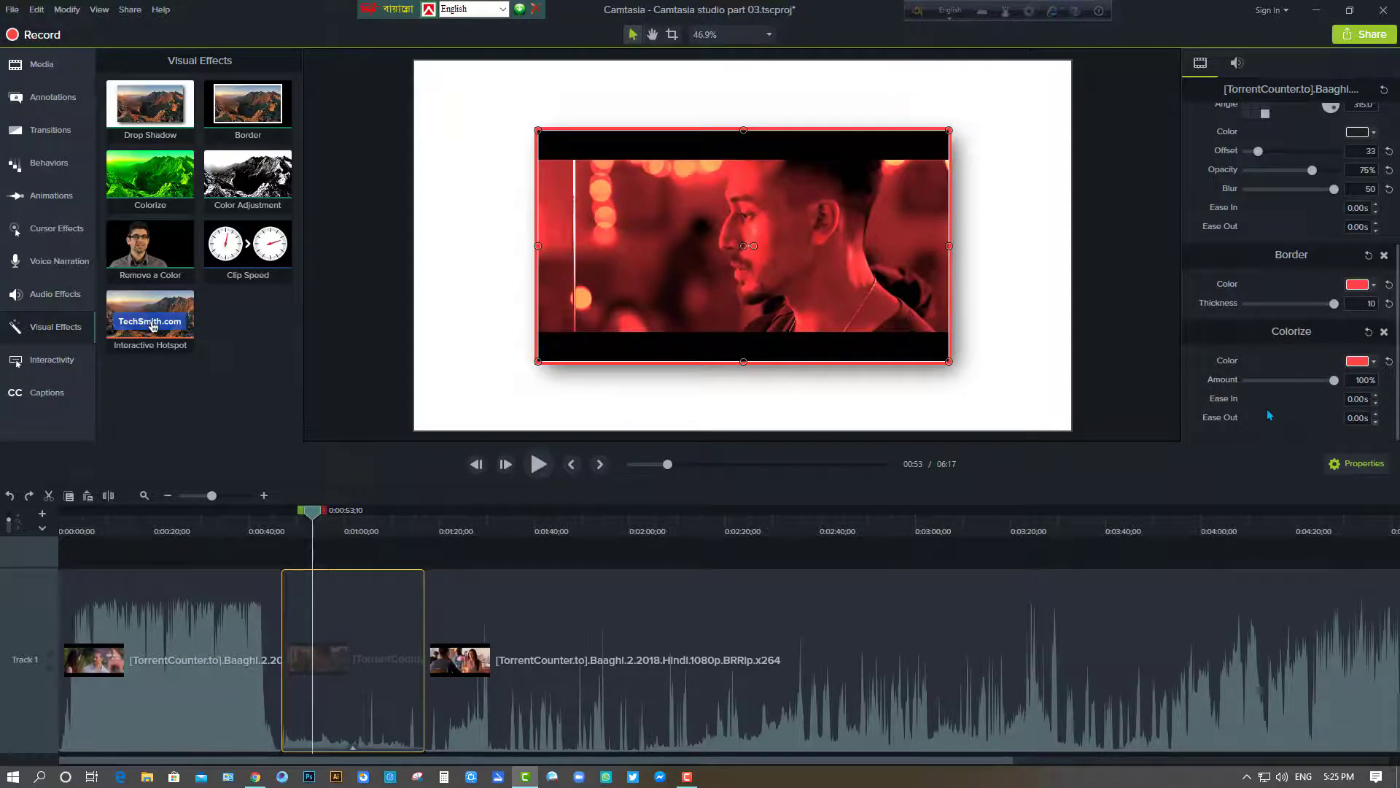
pyautogui.moveTo(1334, 382); pyautogui.dragTo(1281, 392)
pyautogui.click(1147, 361)
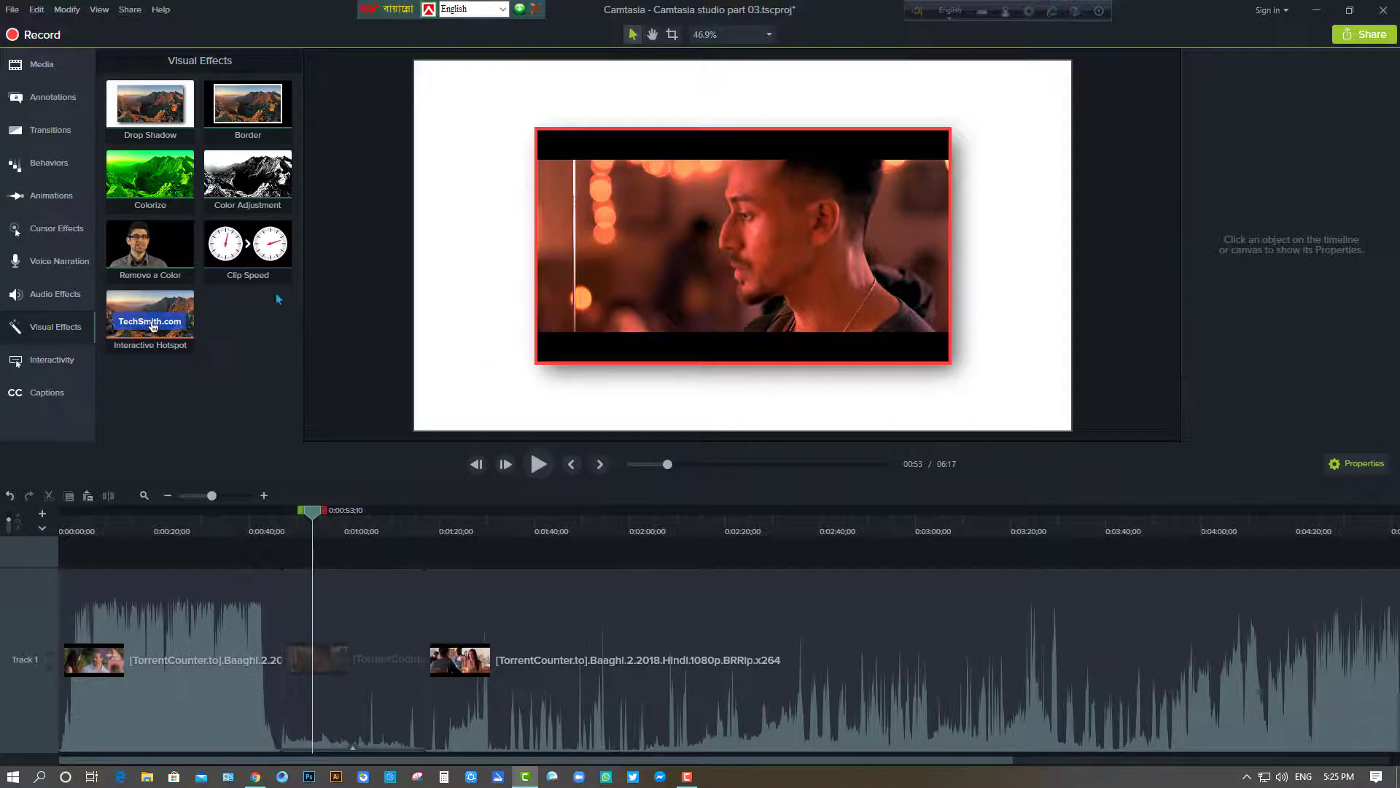
pyautogui.click(362, 622)
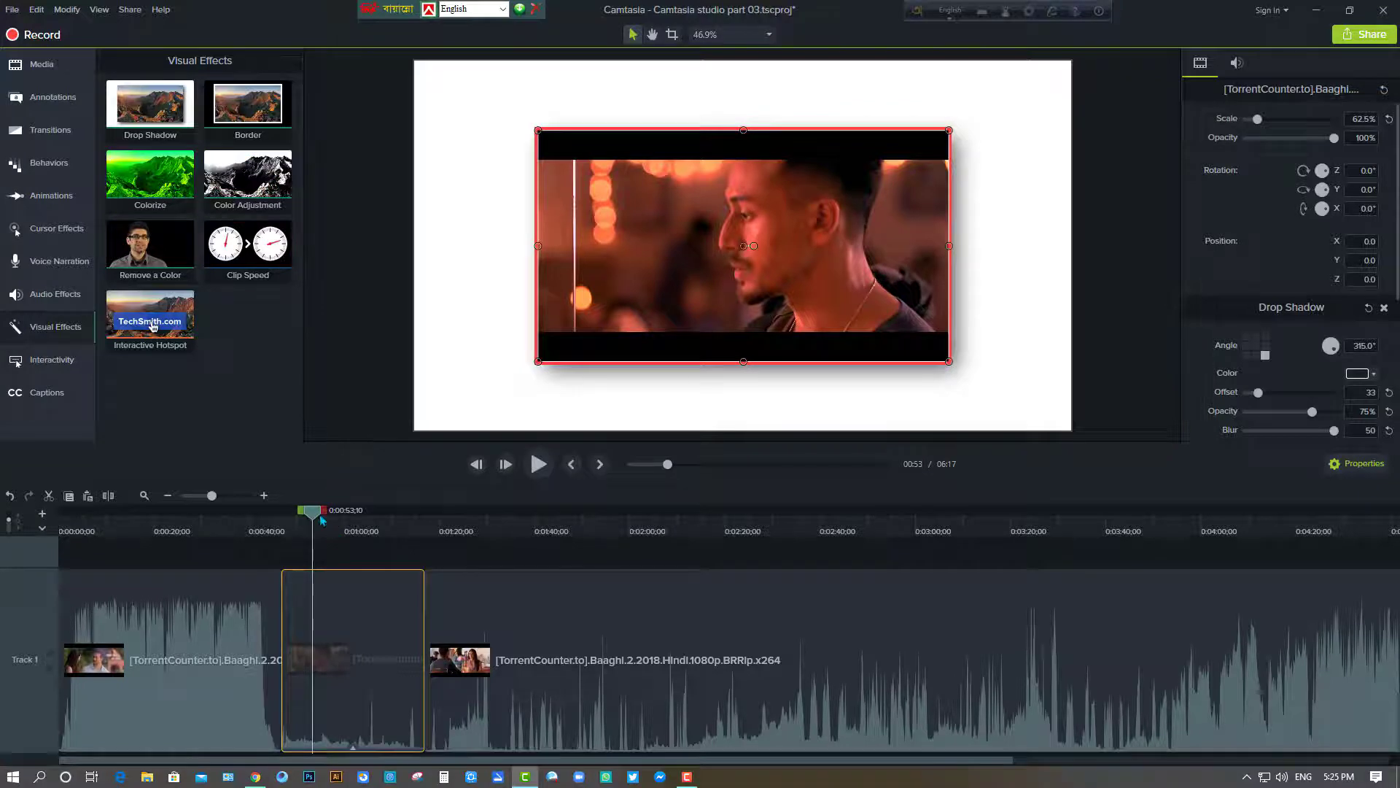
# Step: Split the last segment on Track 1 at about 0:01:30
pyautogui.moveTo(319, 519); pyautogui.dragTo(376, 519)
pyautogui.moveTo(446, 521); pyautogui.dragTo(492, 523)
pyautogui.click(500, 593)
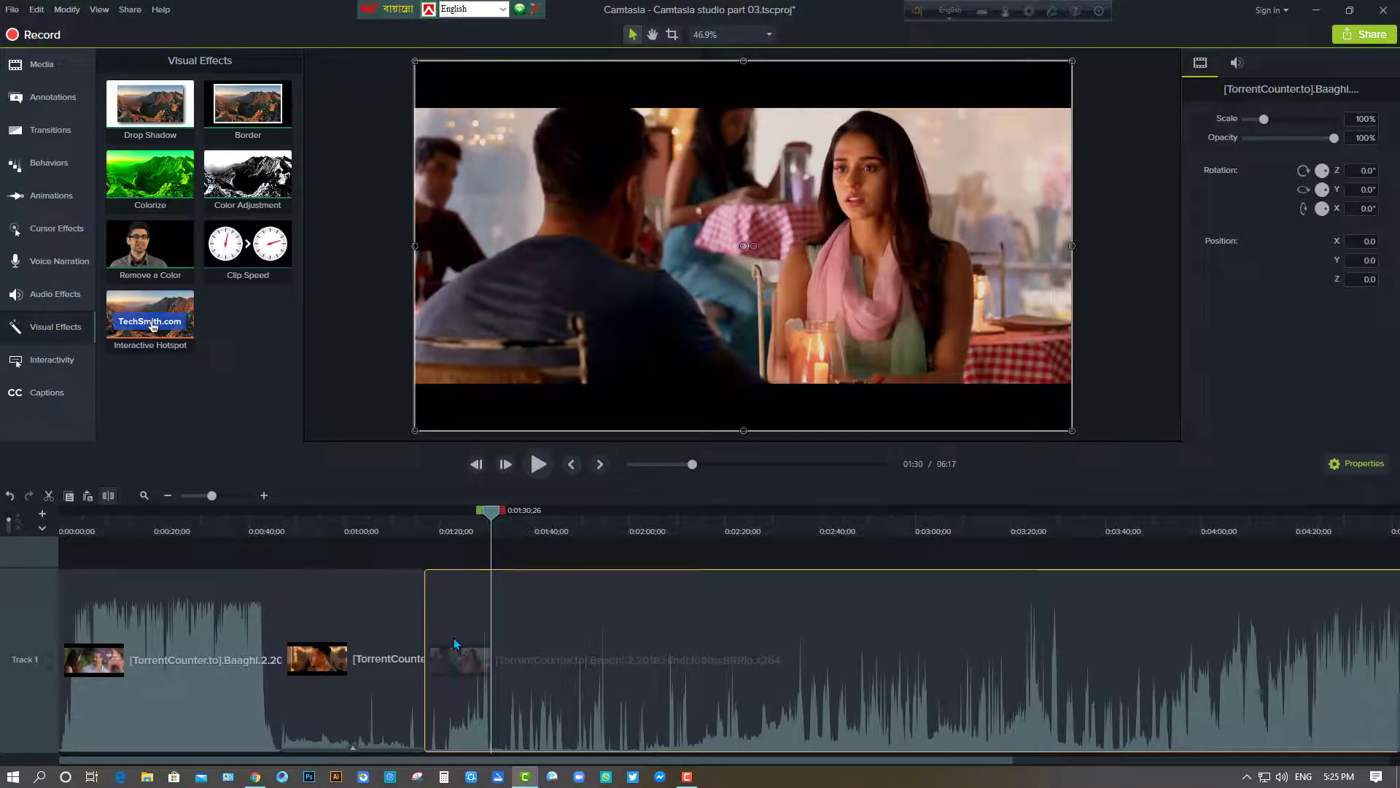
pyautogui.press('s')
# Step: Move the playhead to about 0:01:20 and apply the Color Adjustment effect to the short segment there
pyautogui.moveTo(491, 514); pyautogui.dragTo(458, 513)
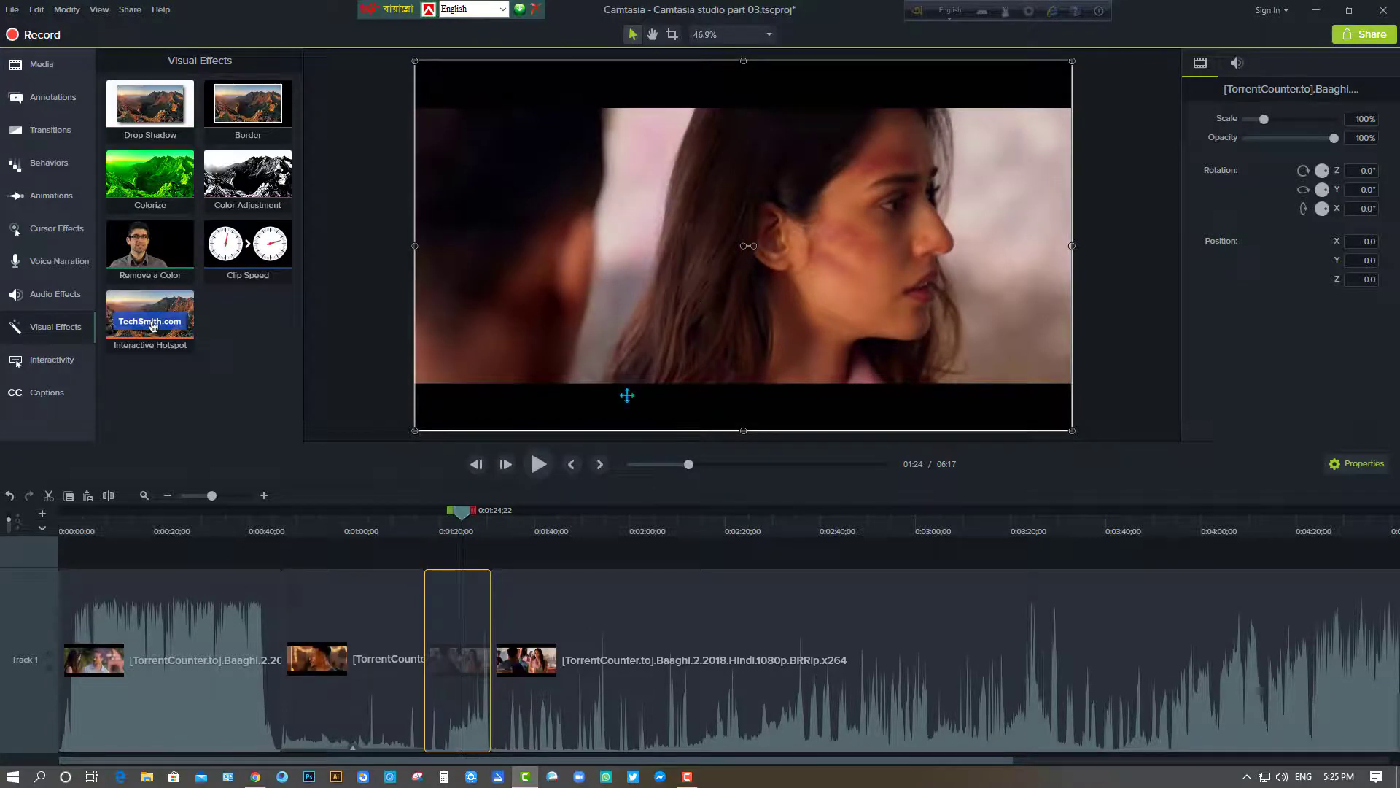
pyautogui.click(440, 526)
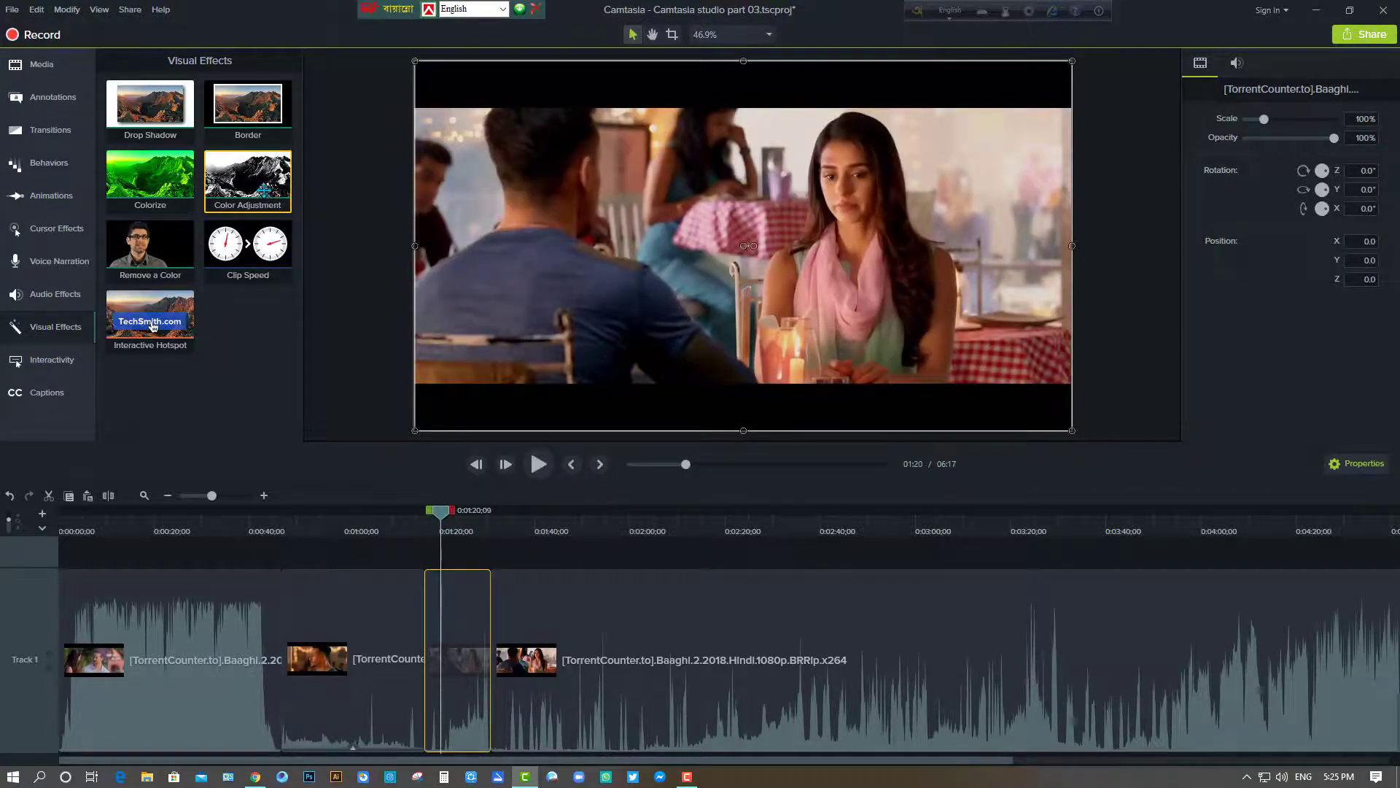
pyautogui.moveTo(263, 196); pyautogui.dragTo(471, 574)
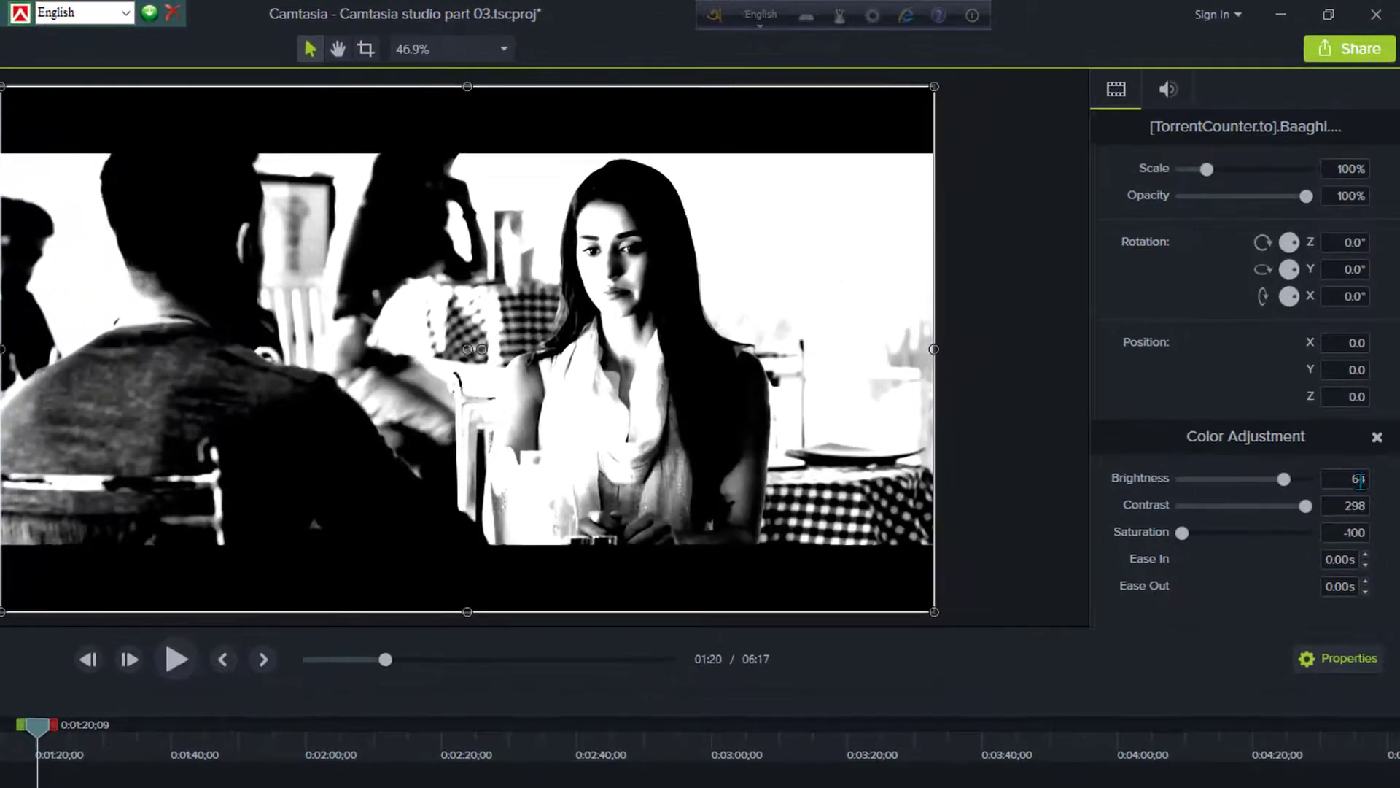
# Step: Set the Color Adjustment effect's brightness, contrast and saturation each to 0
pyautogui.click(1359, 480)
pyautogui.write('0')
pyautogui.press('Tab')
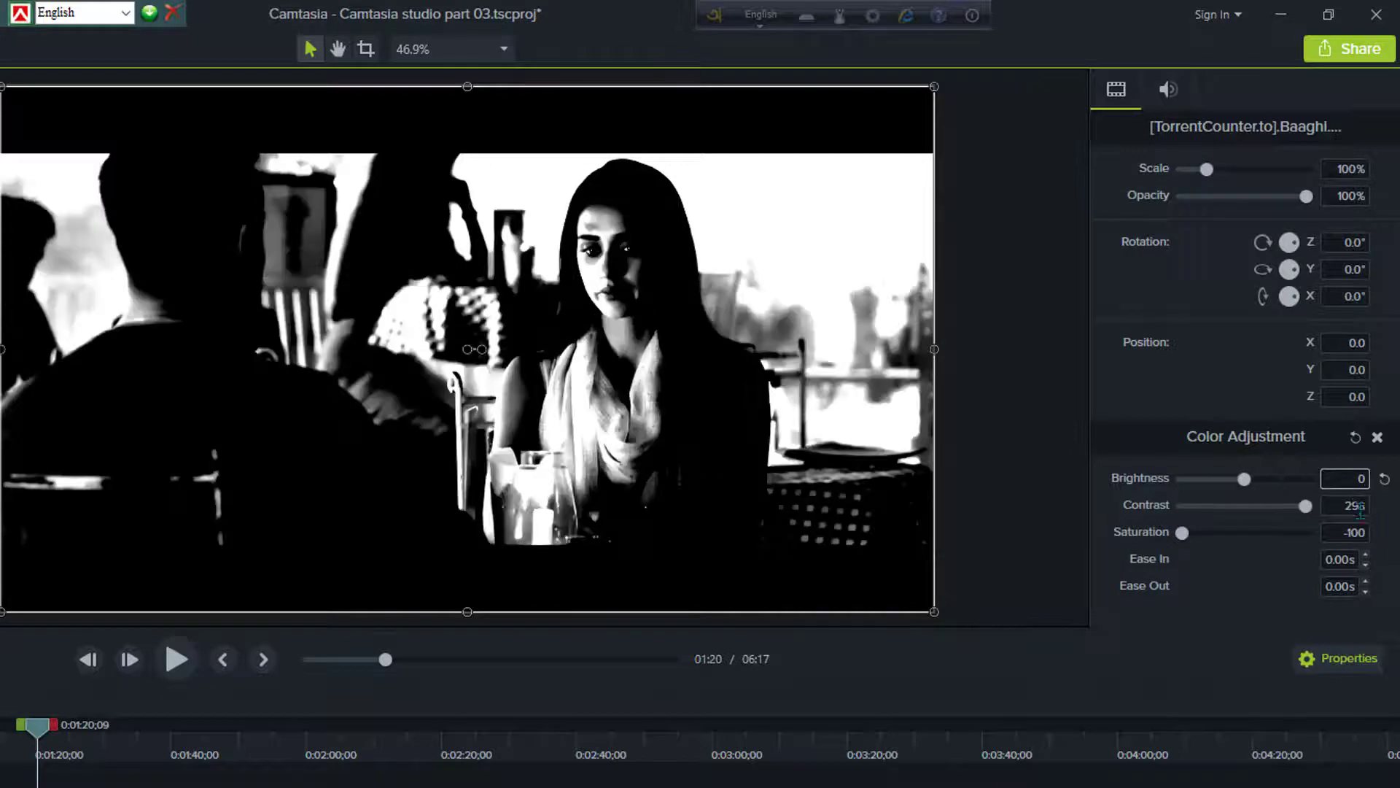
pyautogui.write('0')
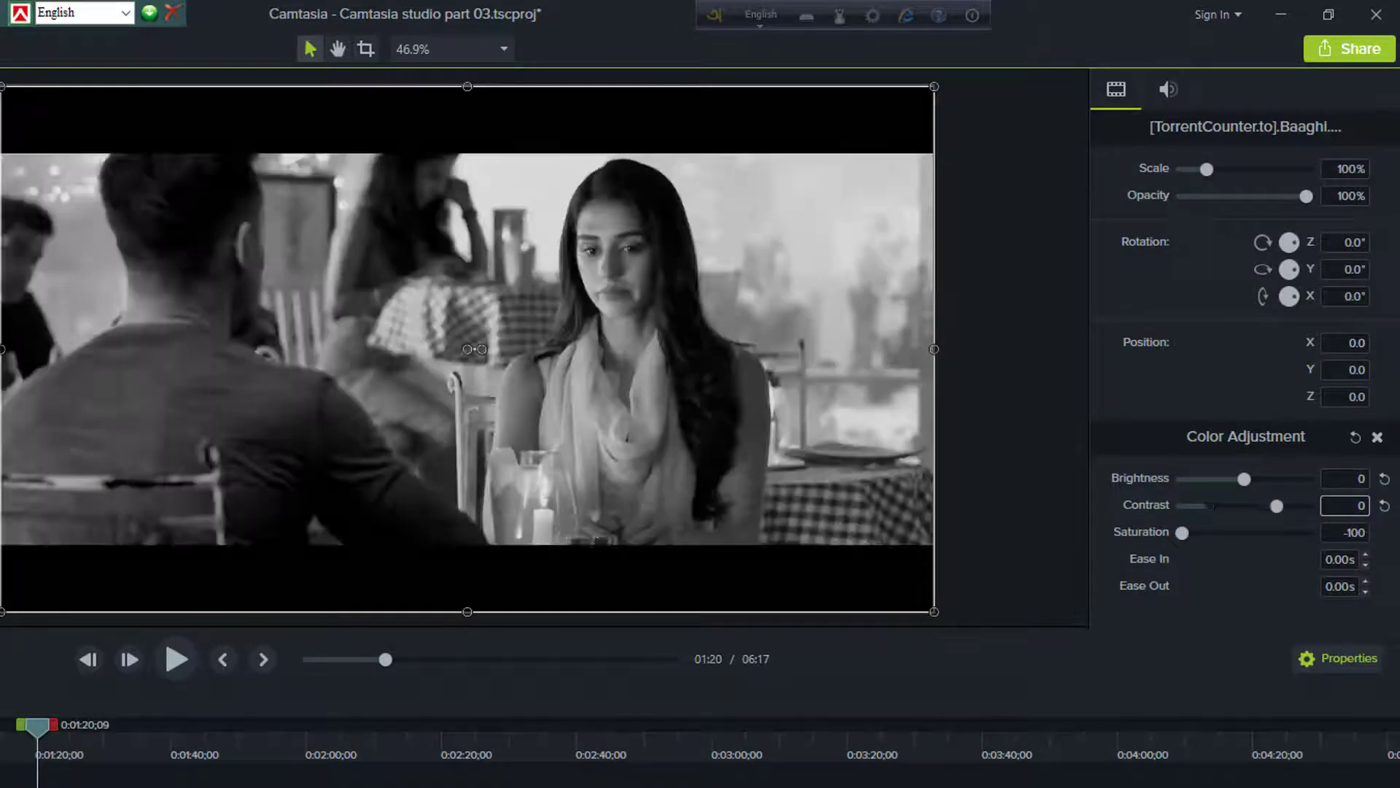
pyautogui.press('Tab')
pyautogui.write('0')
pyautogui.press('Return')
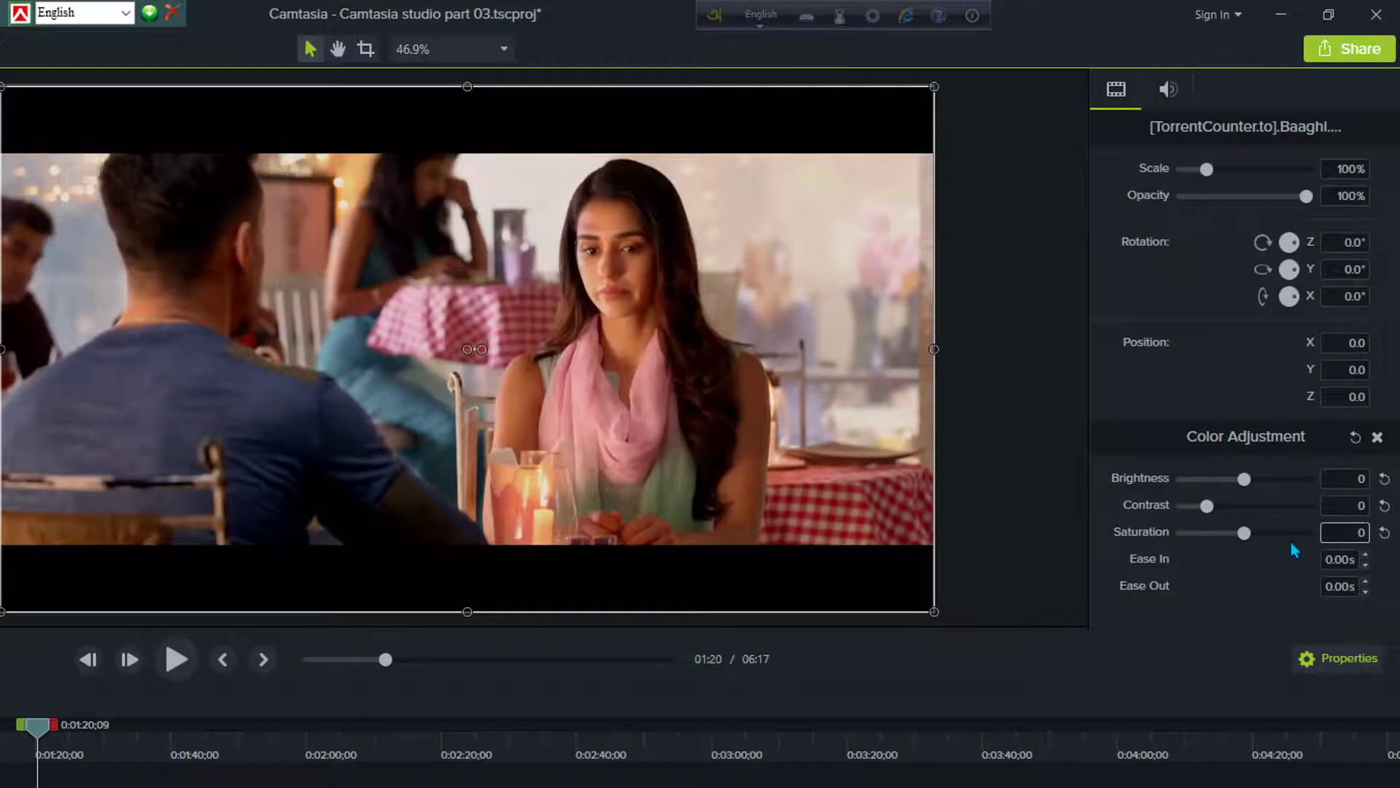
# Step: Try a saturation of -100 on the segment and return it to 0
pyautogui.moveTo(1244, 531); pyautogui.dragTo(1182, 541)
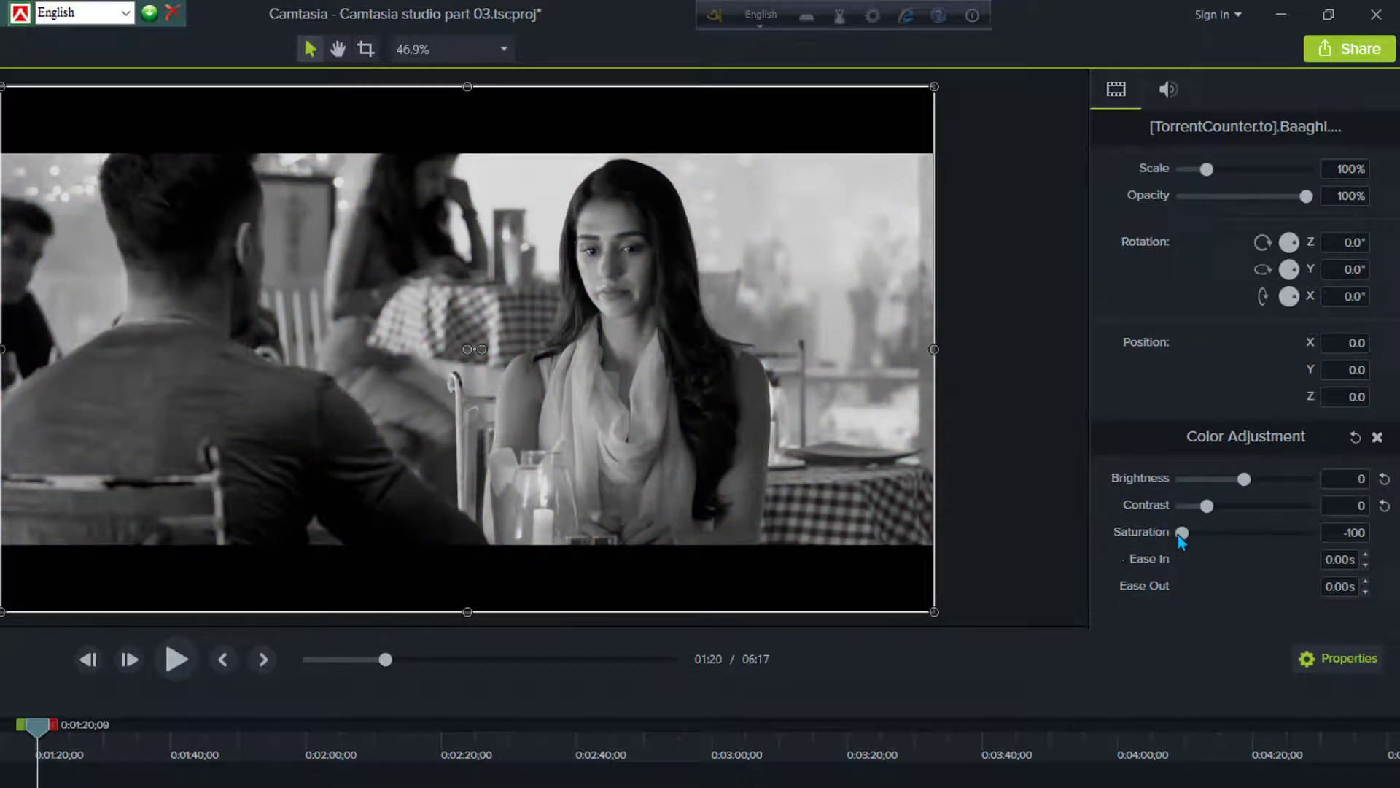
pyautogui.click(1360, 532)
pyautogui.write('0')
pyautogui.press('Return')
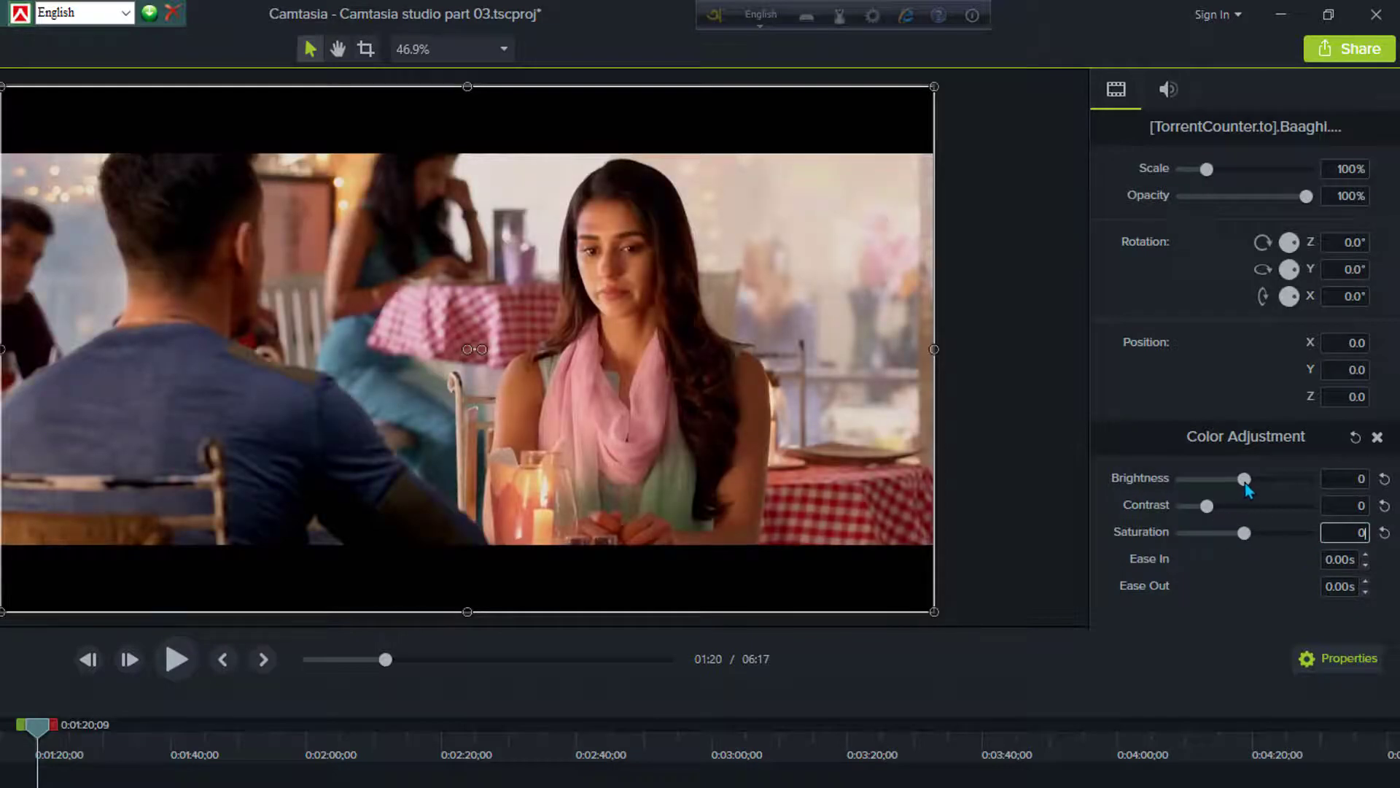
# Step: Set the Color Adjustment to brightness 5, contrast 3 and saturation 27, and compare frames between about 1:22 and 1:31
pyautogui.moveTo(1242, 482); pyautogui.dragTo(1206, 505)
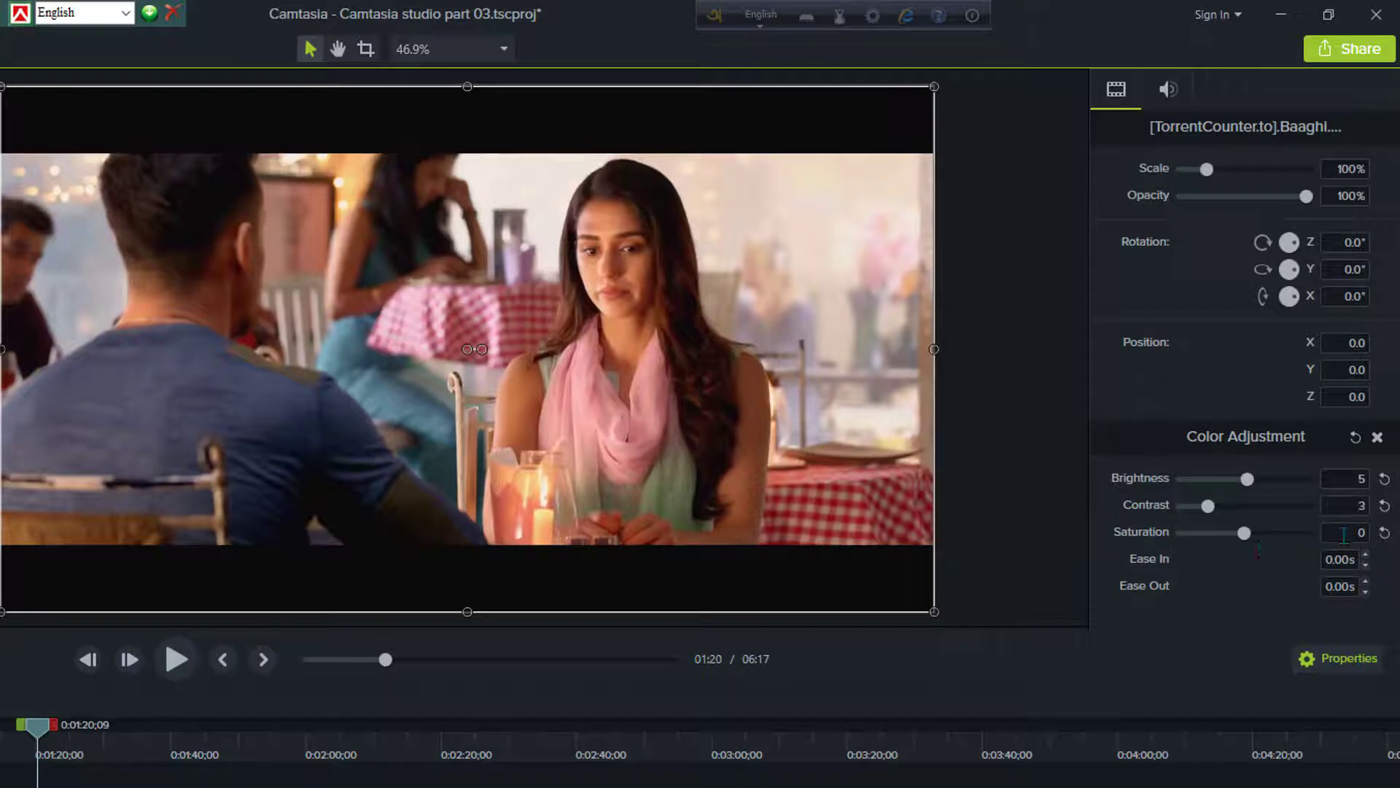
pyautogui.moveTo(1247, 538); pyautogui.dragTo(1263, 538)
pyautogui.click(170, 673)
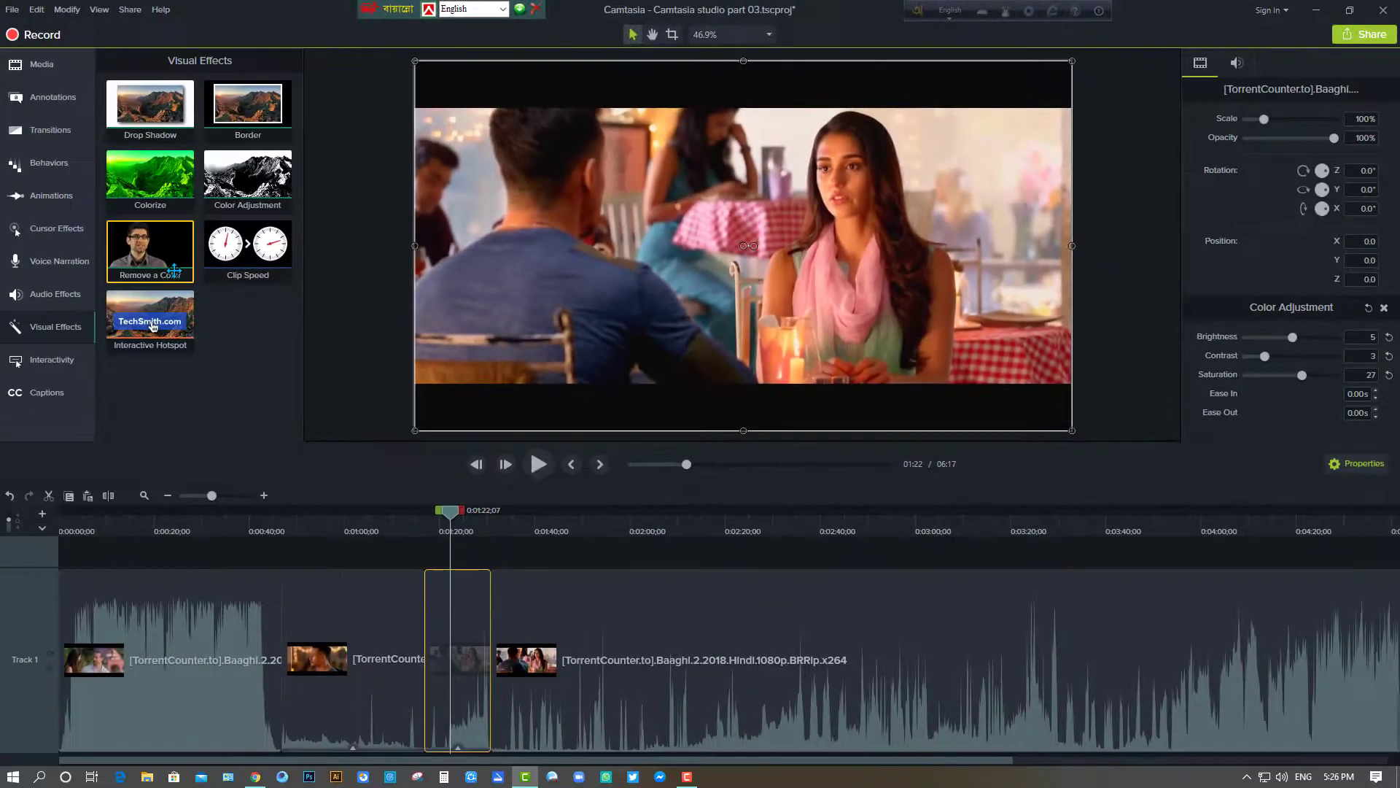
pyautogui.click(492, 530)
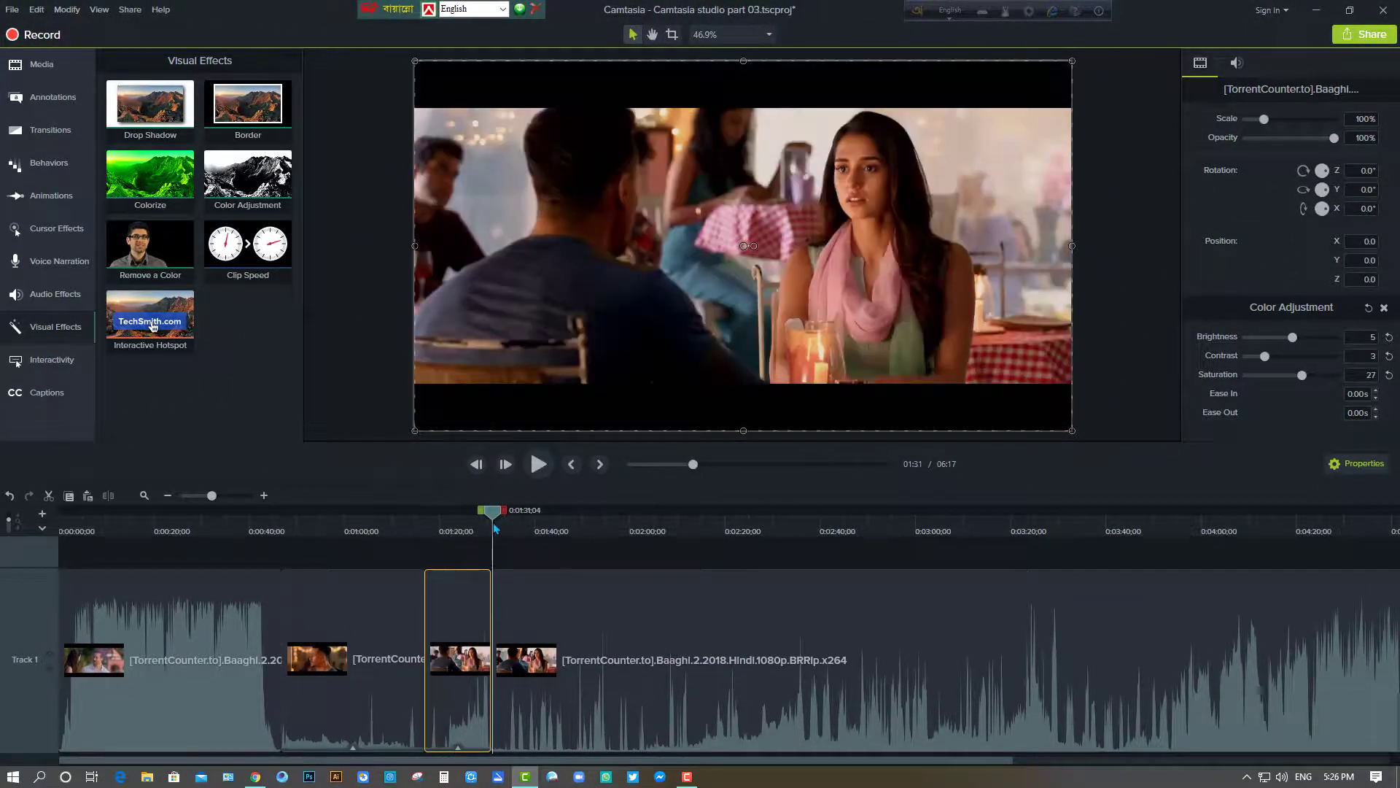
pyautogui.click(468, 531)
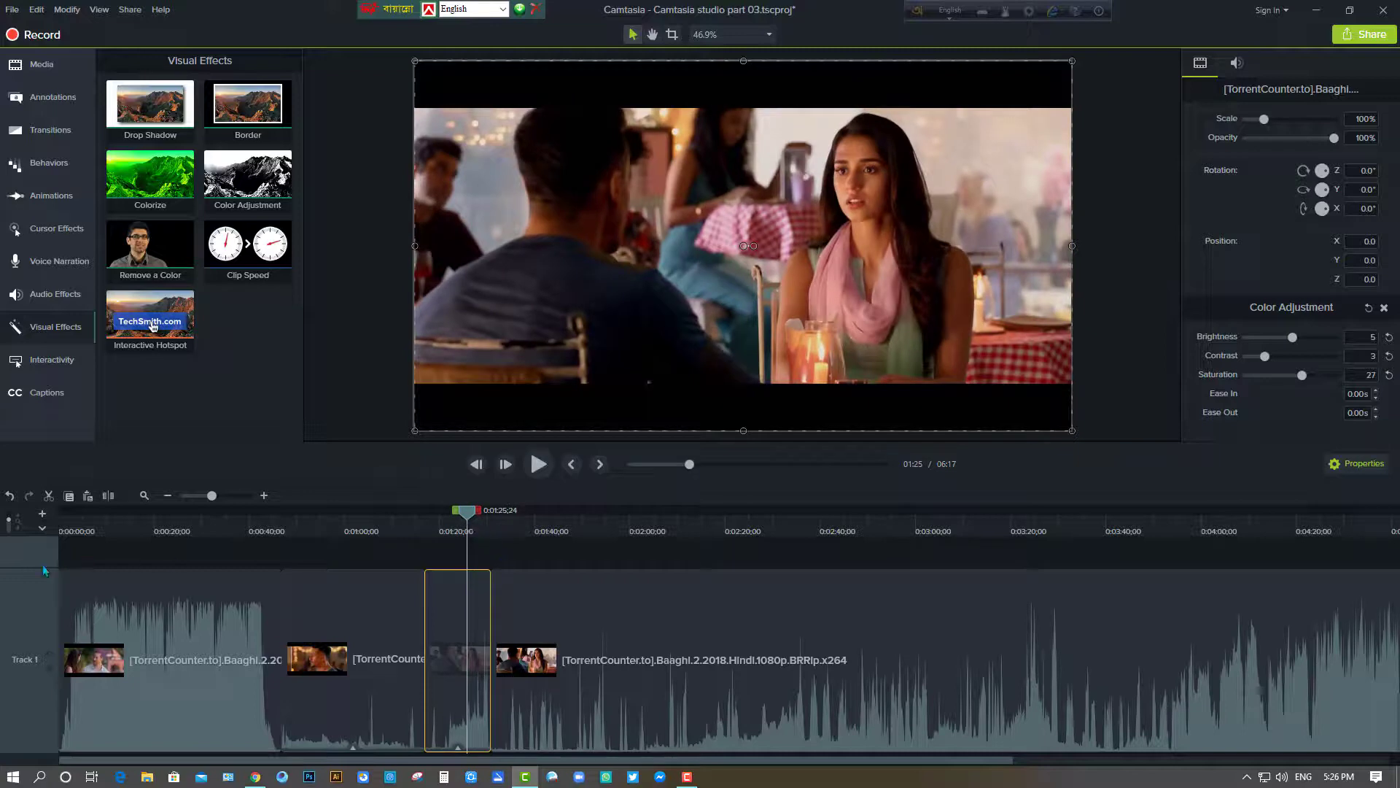
# Step: Undo the last two changes and reduce the timeline's track height until Tracks 1 to 4 fit in view
pyautogui.moveTo(40, 569); pyautogui.dragTo(38, 579)
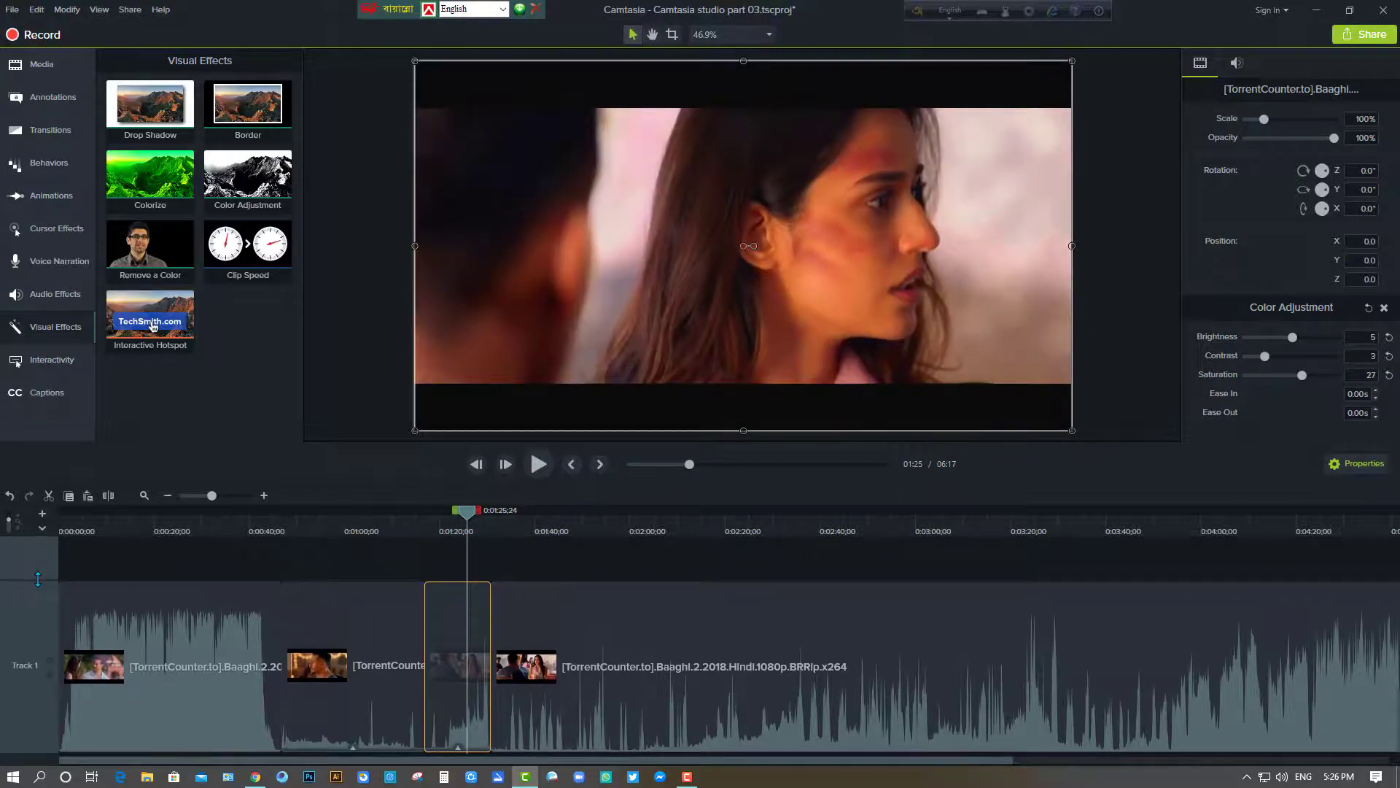
pyautogui.hotkey('ctrl', 'z')
pyautogui.hotkey('ctrl', 'z')
pyautogui.moveTo(8, 521); pyautogui.dragTo(8, 535)
pyautogui.click(344, 693)
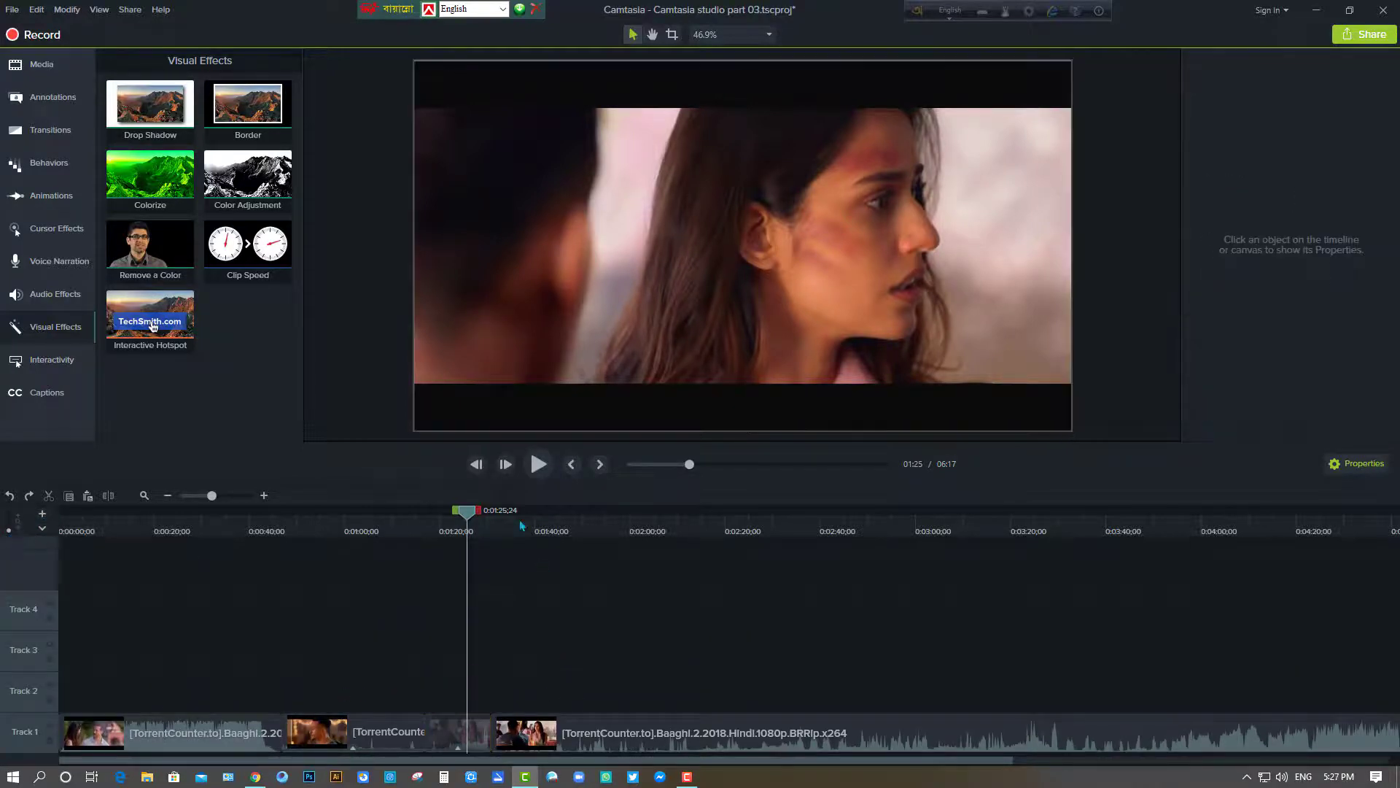
# Step: Move the playhead to about 0:01:33 and import the green-screen Youtube Subscribe Button video into the Media Bin
pyautogui.moveTo(479, 517); pyautogui.dragTo(513, 517)
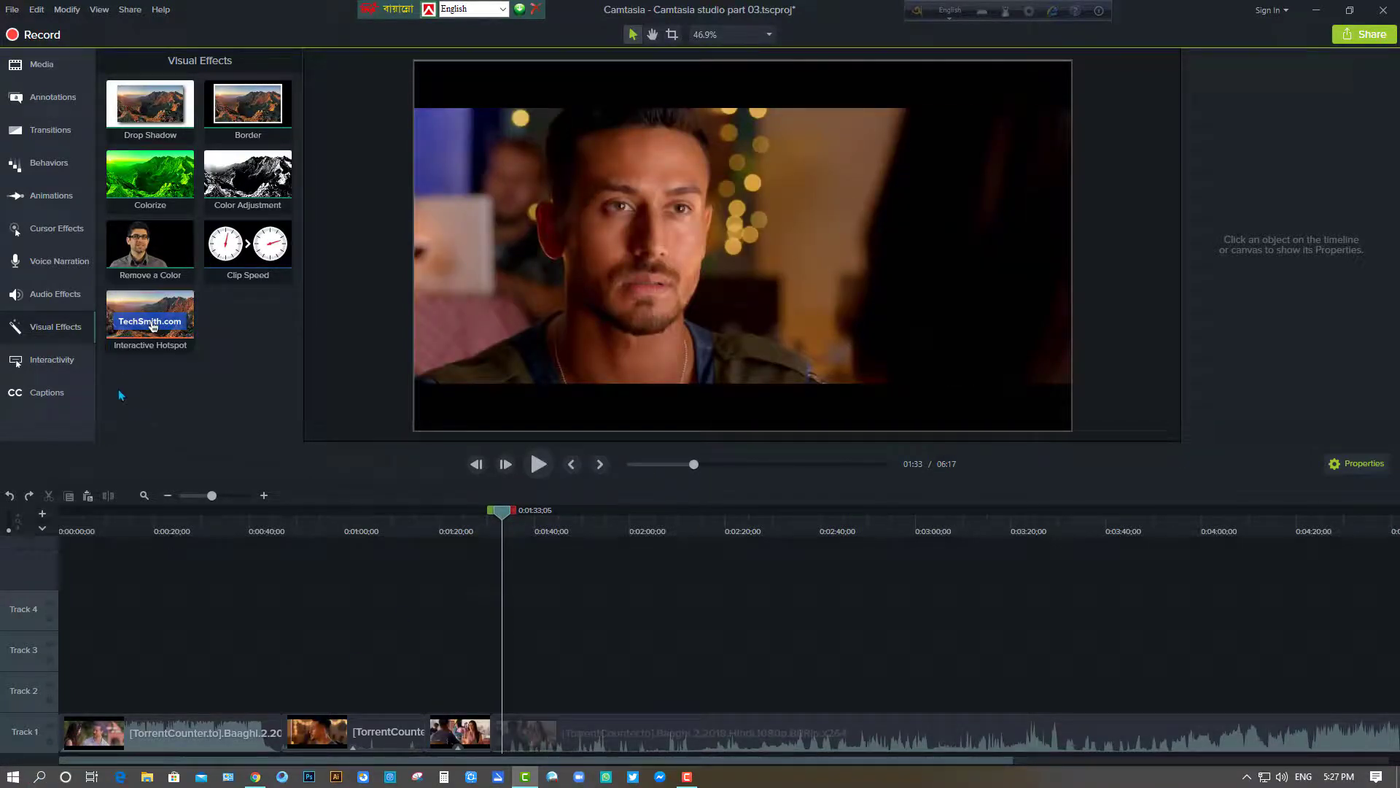
pyautogui.click(40, 64)
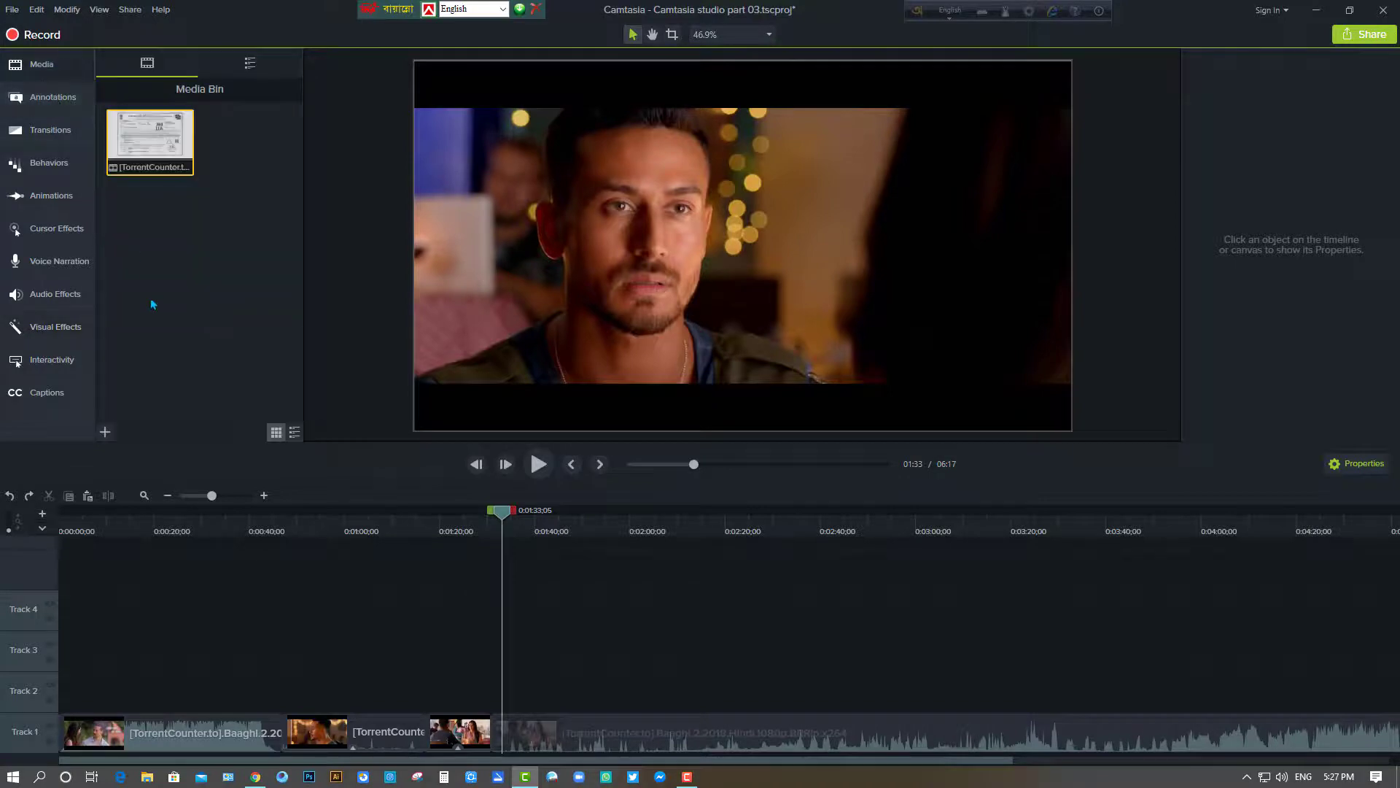
pyautogui.click(103, 434)
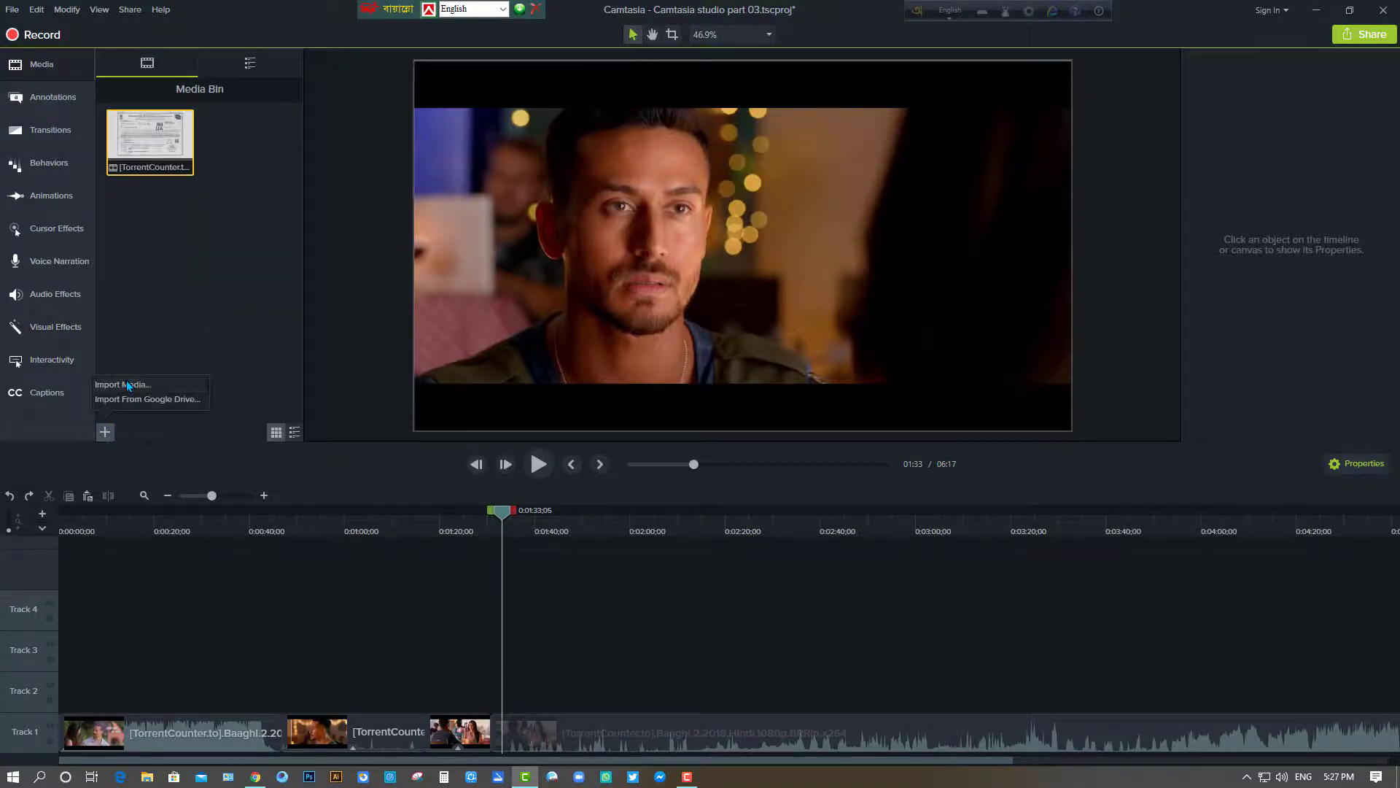
pyautogui.click(125, 379)
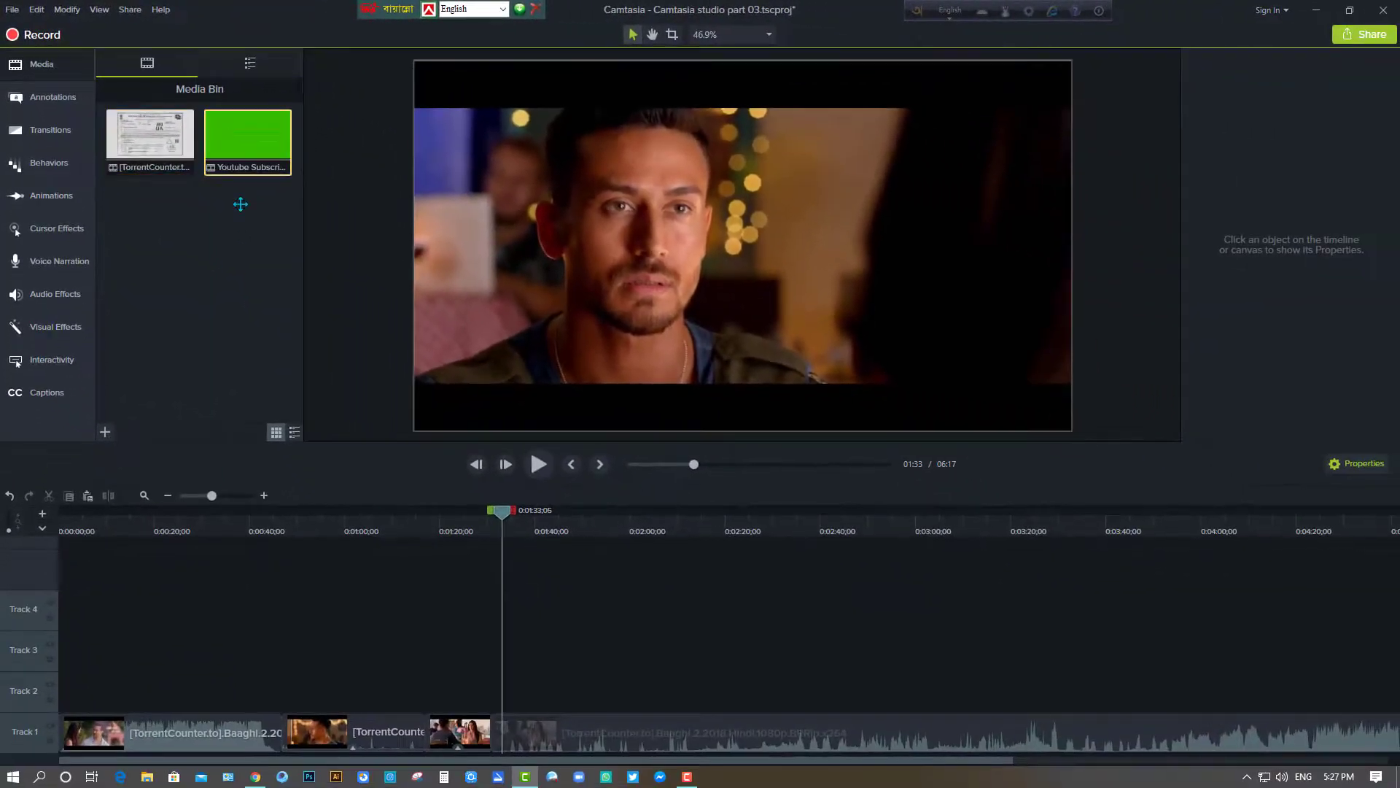
# Step: Place the Subscribe video on Track 2 at about 0:01:33, scale it to 44.7% and position it at X 673.6, Y -326.7
pyautogui.moveTo(240, 204); pyautogui.dragTo(506, 707)
pyautogui.moveTo(501, 511); pyautogui.dragTo(523, 514)
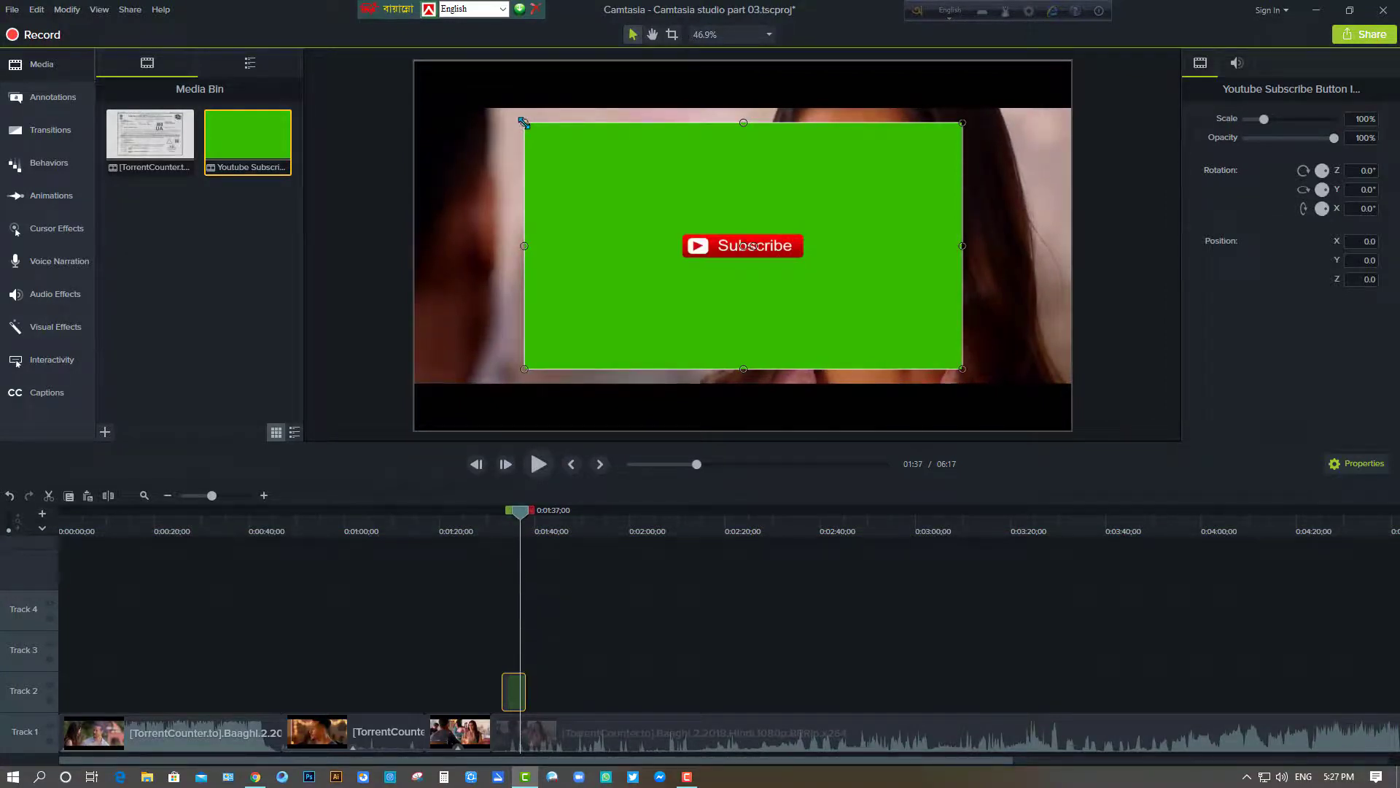
pyautogui.moveTo(525, 123); pyautogui.dragTo(916, 363)
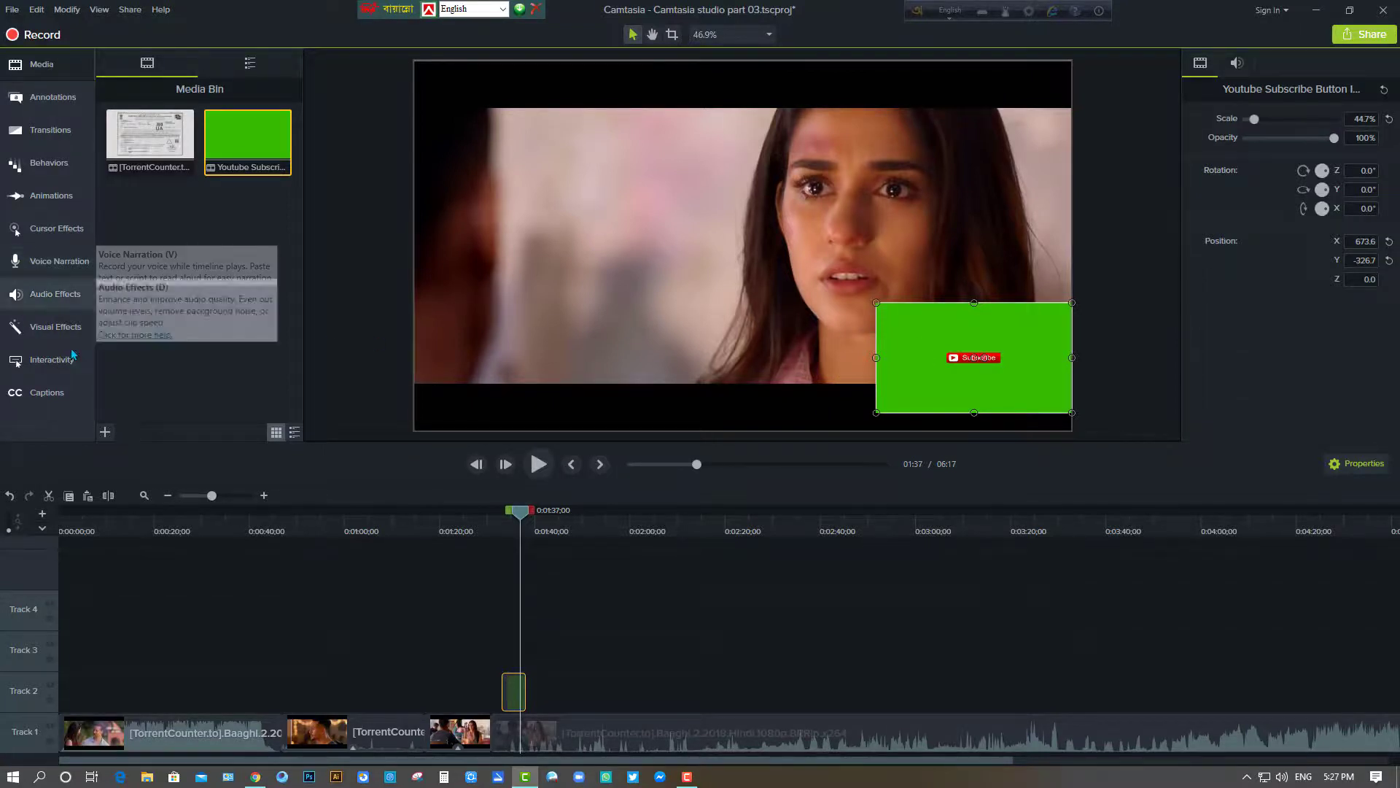
# Step: Apply Remove a Color to the Subscribe clip and sample its green background as the colour to remove
pyautogui.click(55, 326)
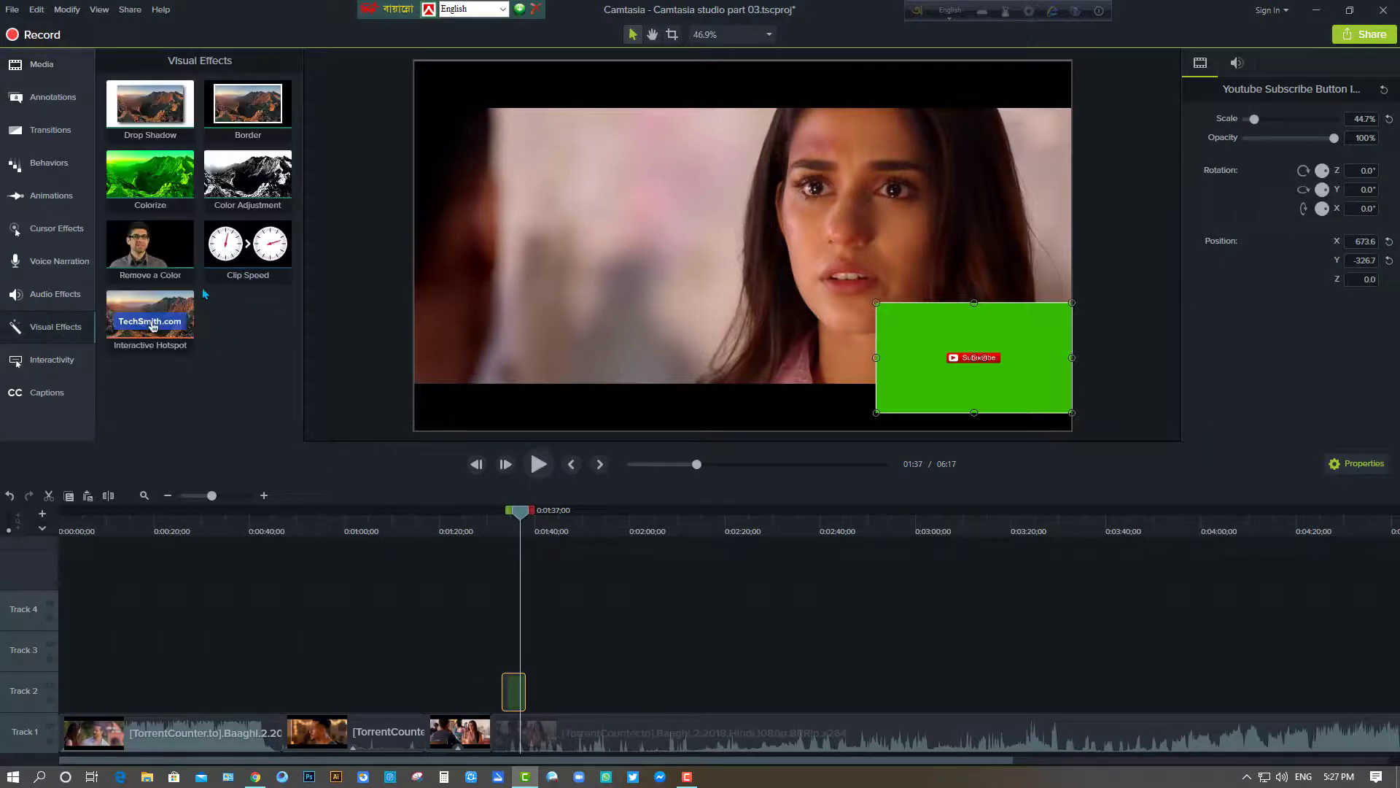
pyautogui.moveTo(151, 248); pyautogui.dragTo(522, 704)
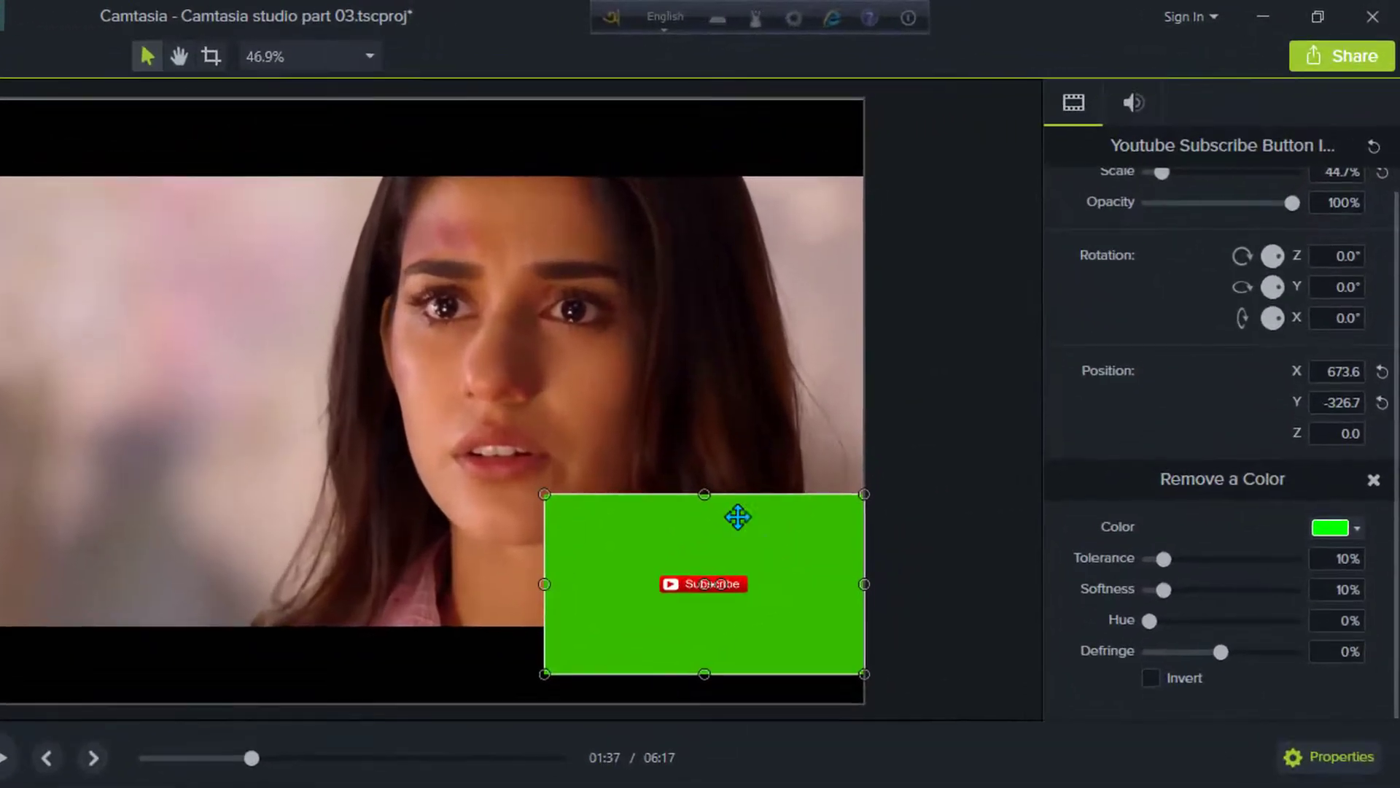
pyautogui.click(1335, 534)
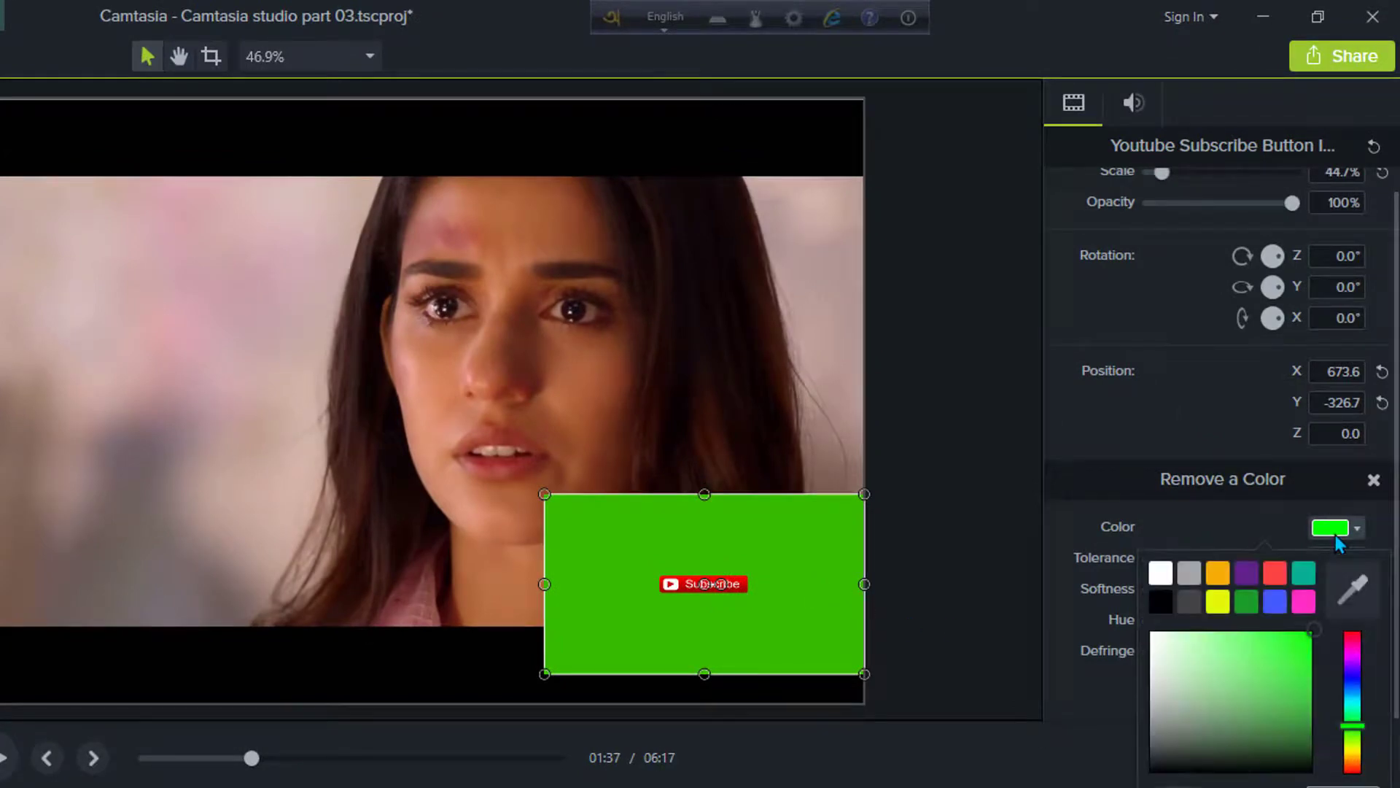
pyautogui.click(1354, 589)
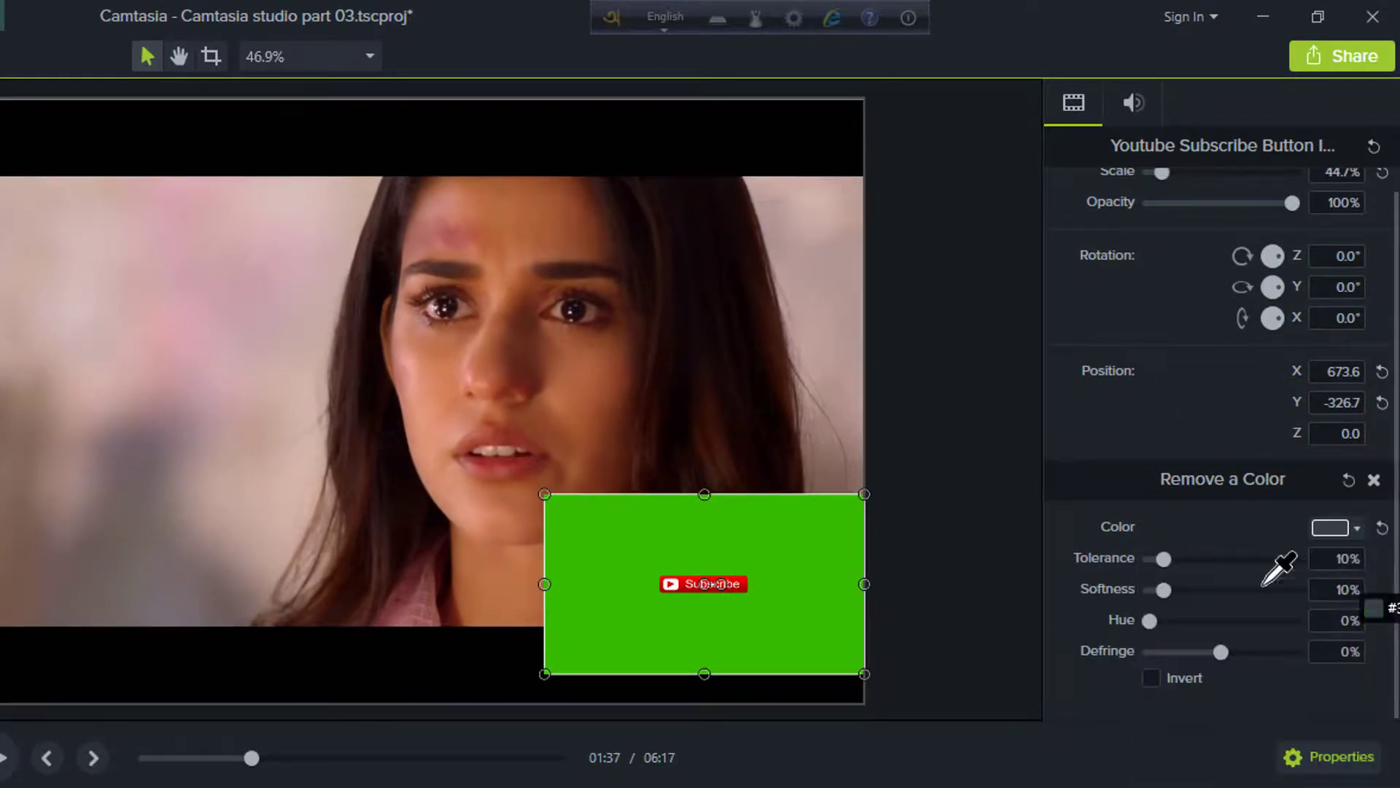
pyautogui.click(841, 515)
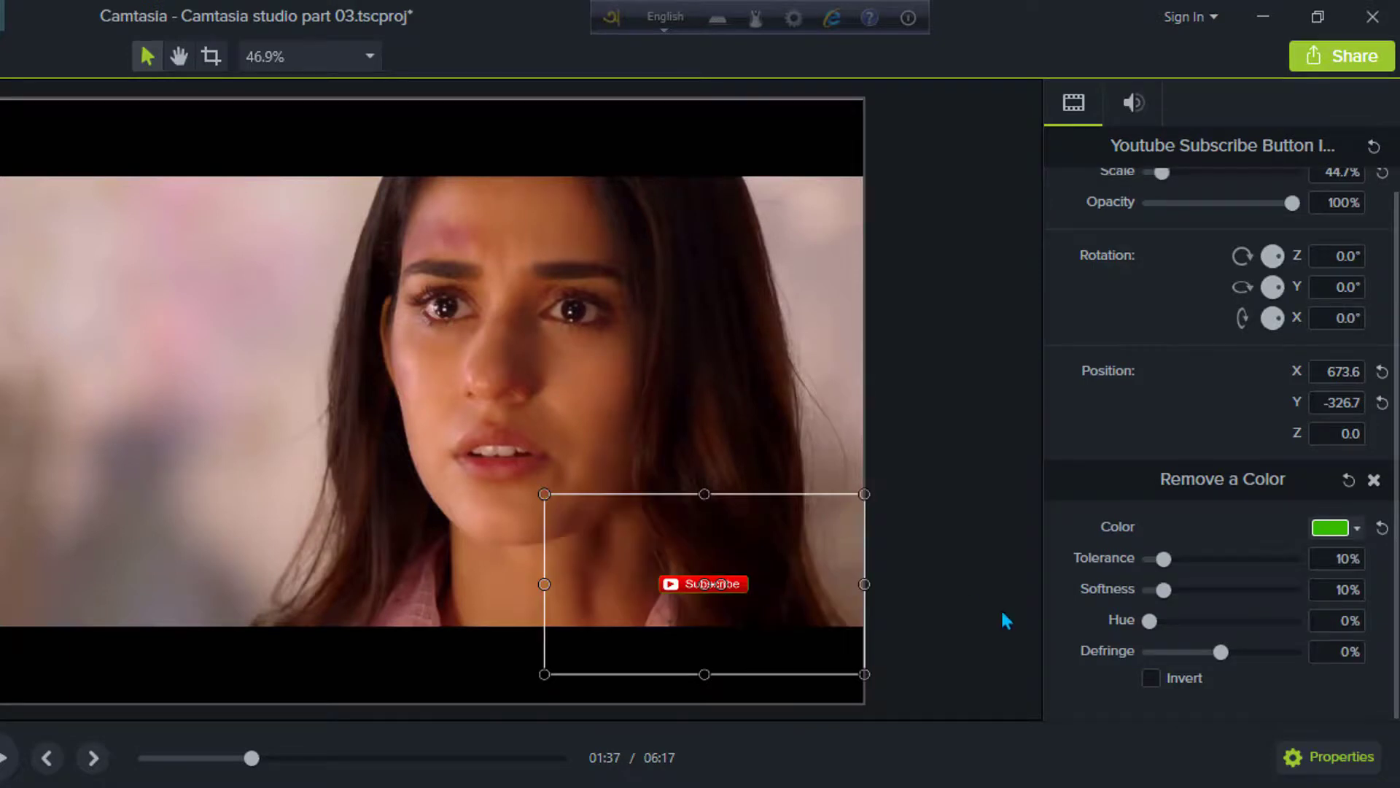
# Step: Move the Subscribe clip to X 44.2, Y -72.6 and set Remove a Color to tolerance 32%, softness 23%, hue 10% and defringe 38%
pyautogui.scroll(3, 839, 610)
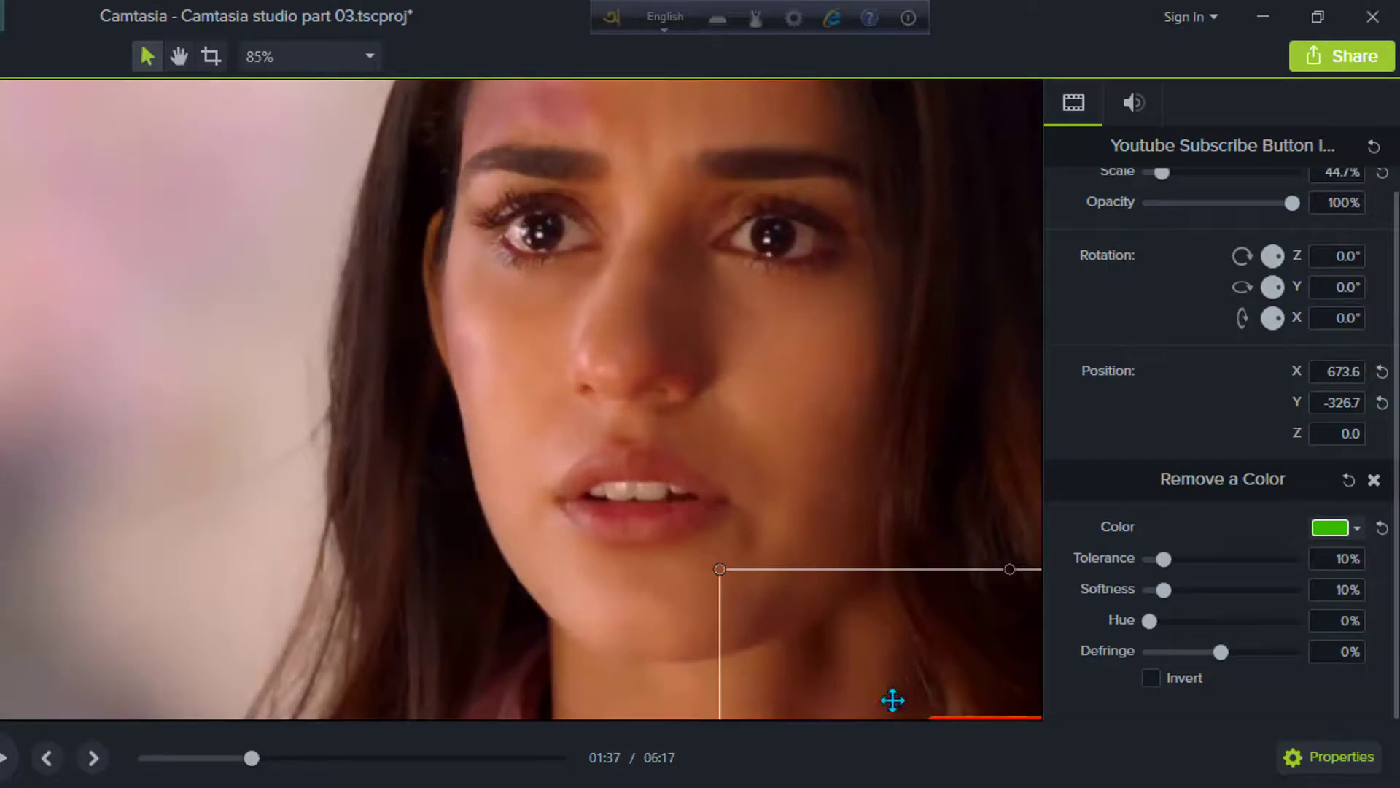
pyautogui.moveTo(893, 700); pyautogui.dragTo(275, 447)
pyautogui.scroll(3, 402, 497)
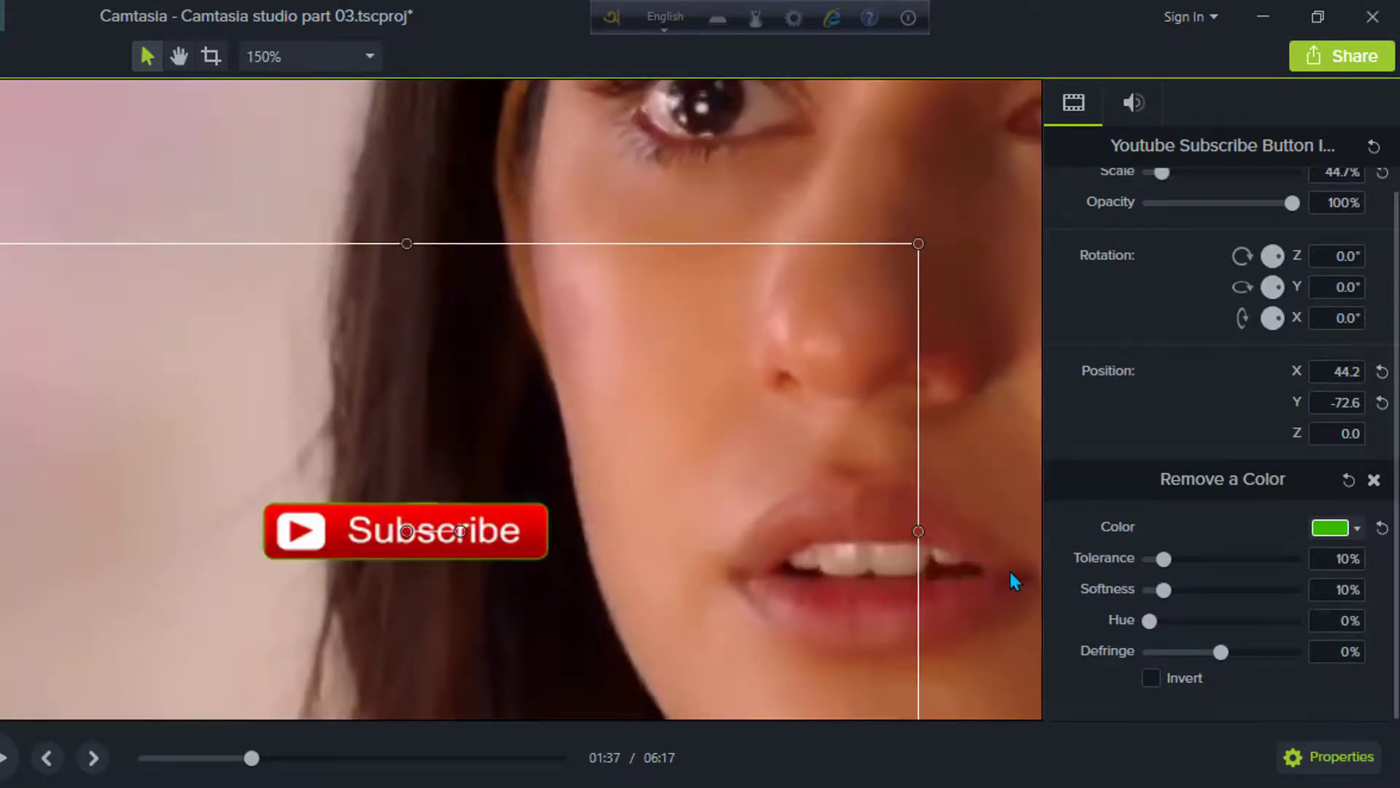
pyautogui.moveTo(1167, 561); pyautogui.dragTo(1231, 662)
pyautogui.click(1196, 563)
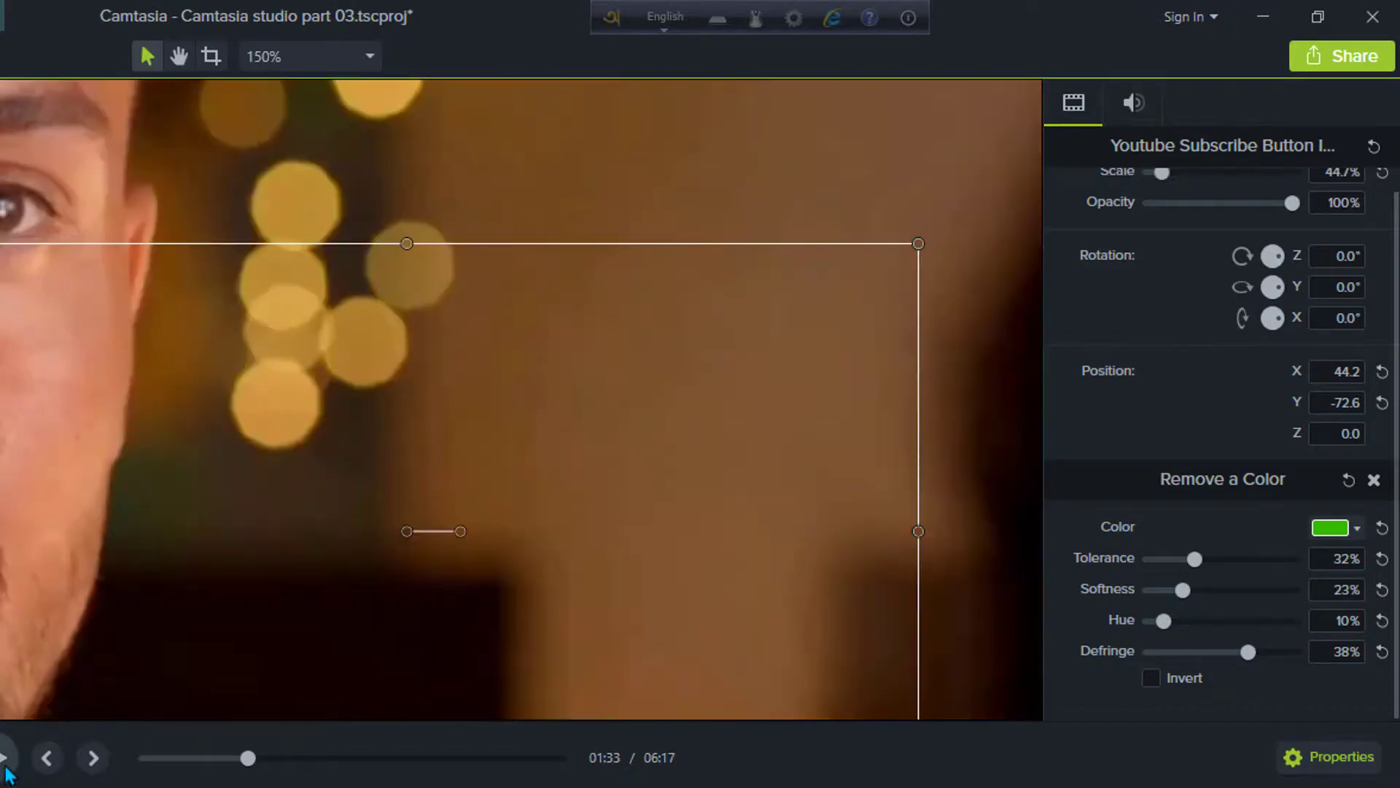
# Step: Play the Subscribe overlay from about 1:33 to 1:35 and examine it over the movie frame at a wider canvas view
pyautogui.click(6, 767)
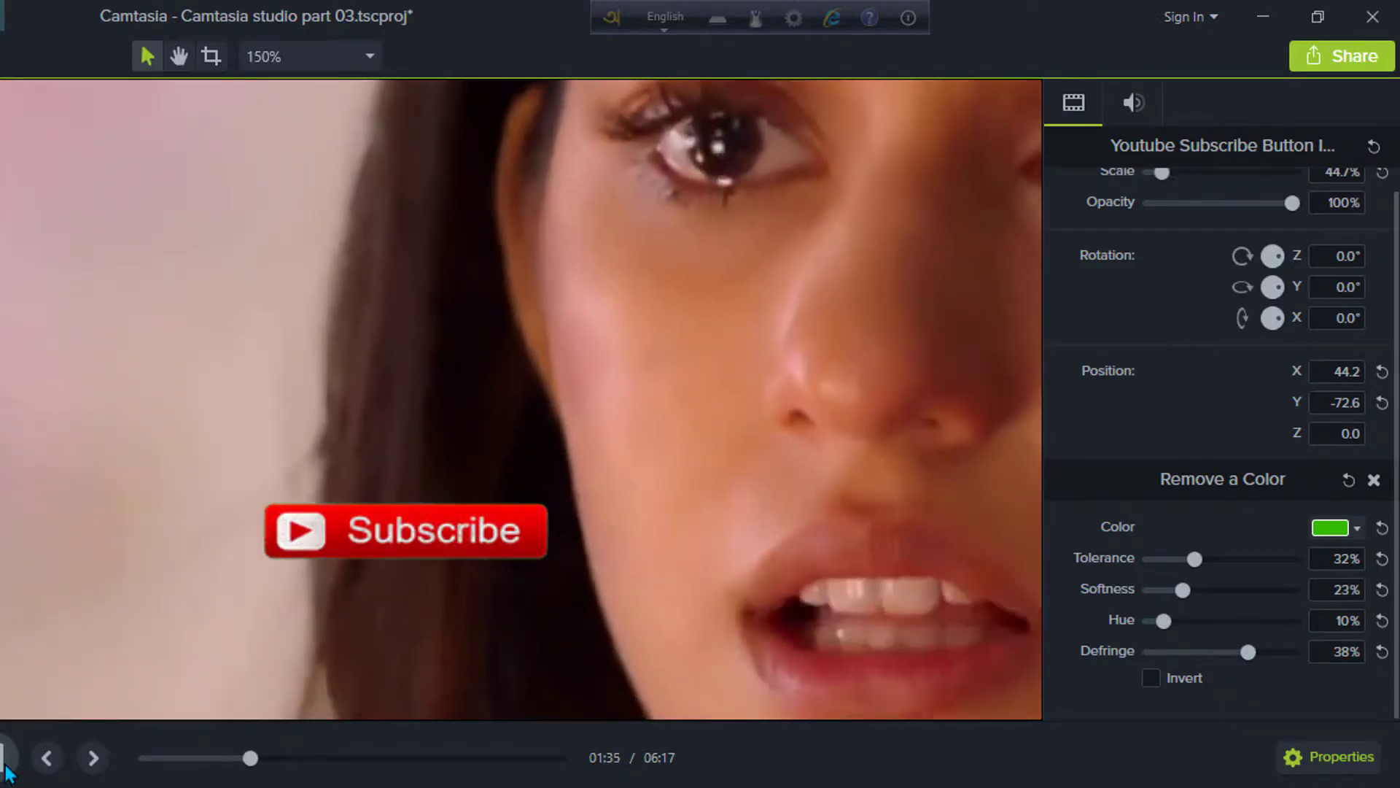
pyautogui.click(6, 767)
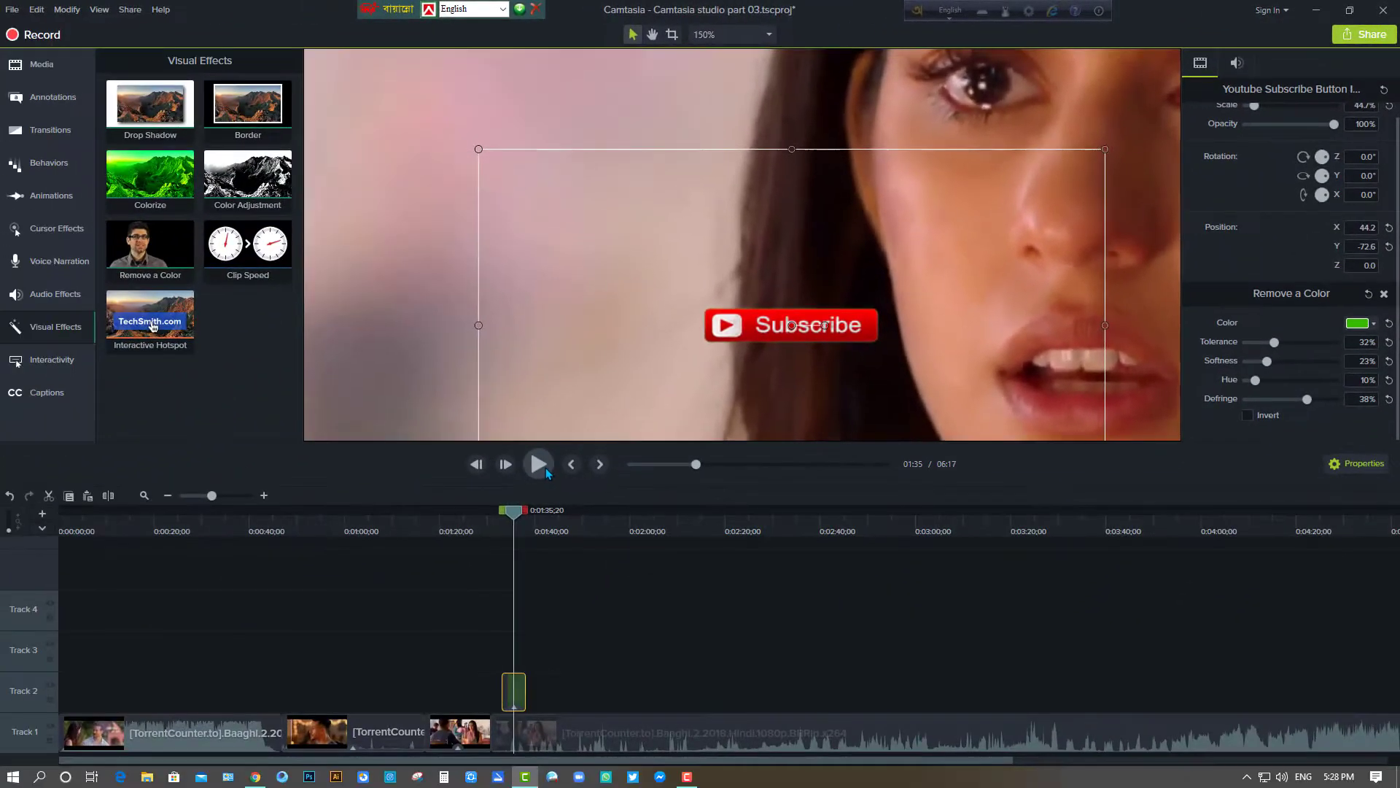
pyautogui.scroll(-1, 8, 771)
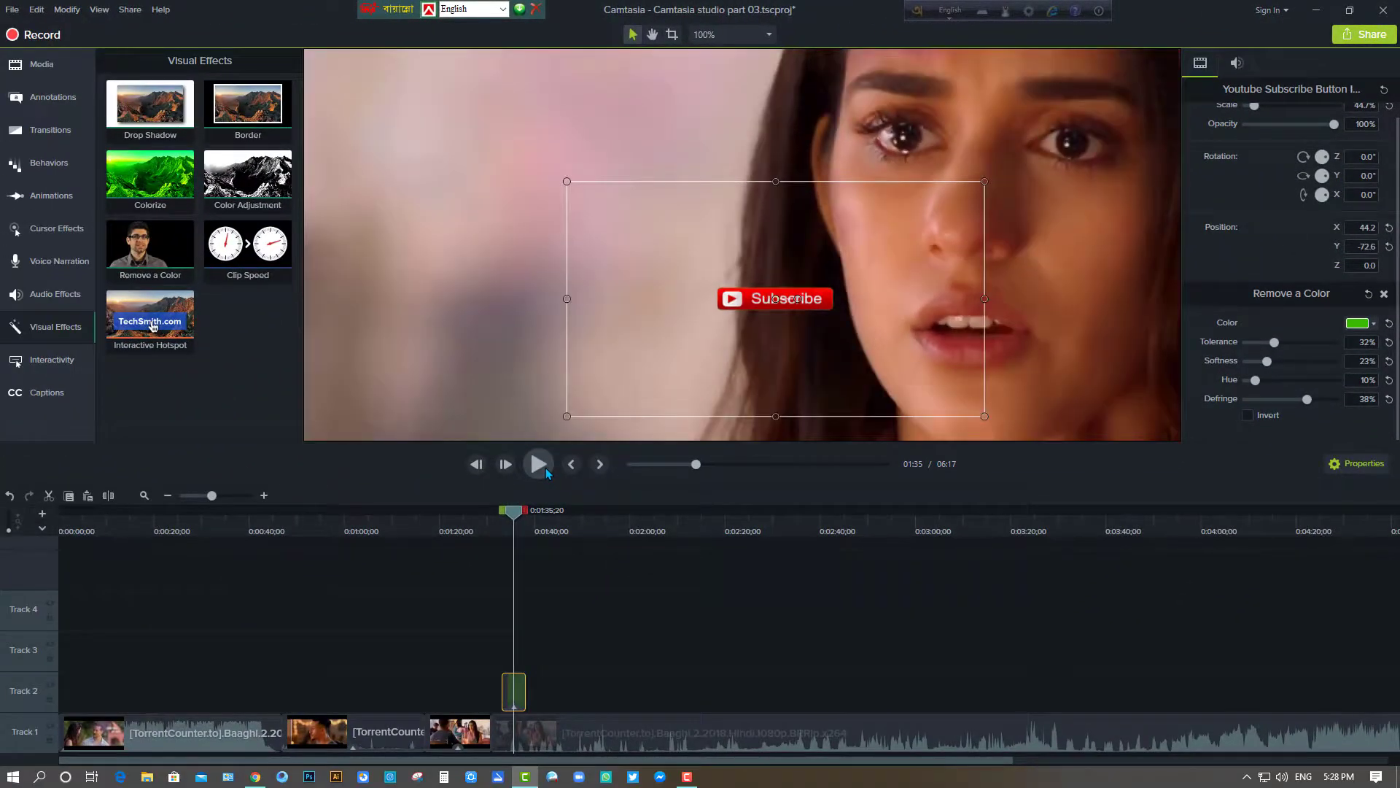
pyautogui.scroll(-2, 545, 466)
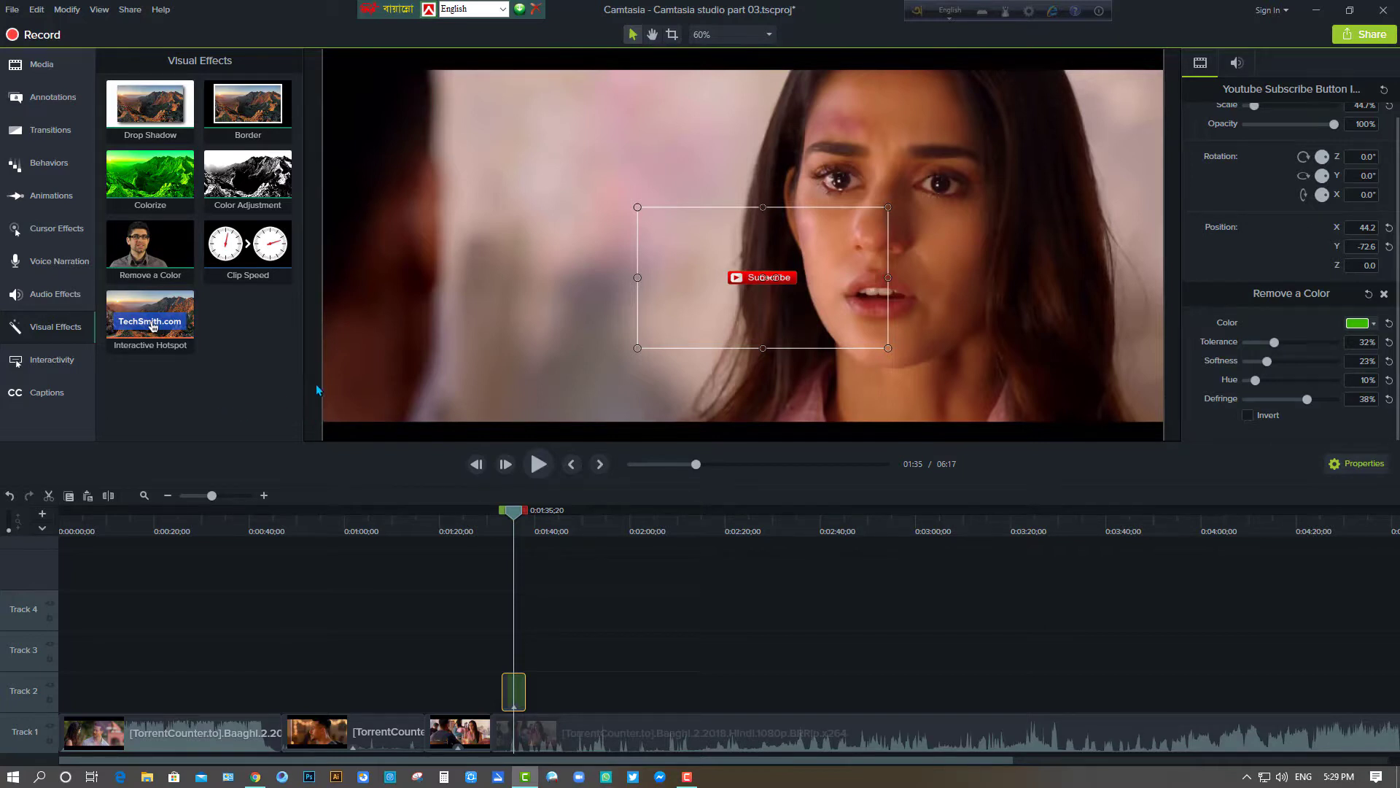
pyautogui.hotkey('ctrl', '-')
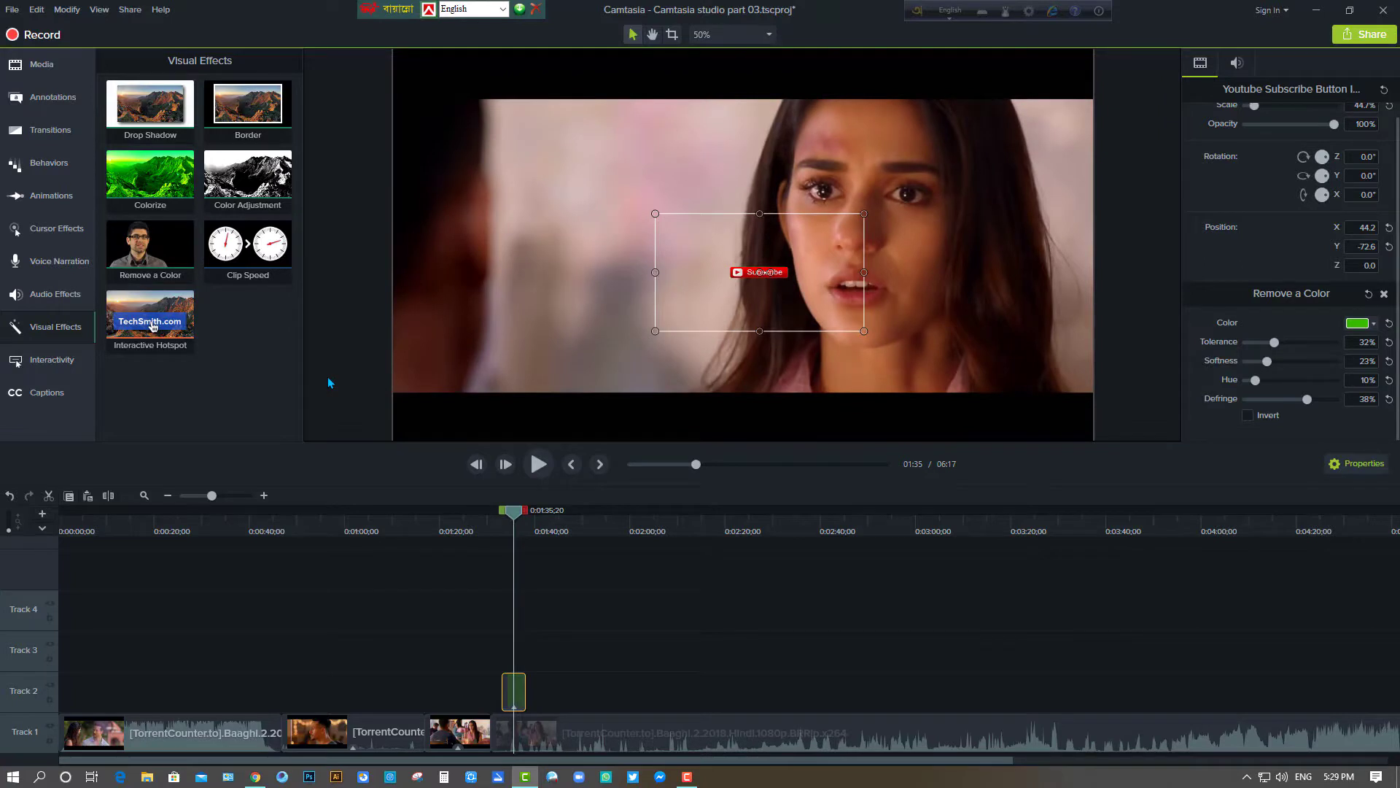